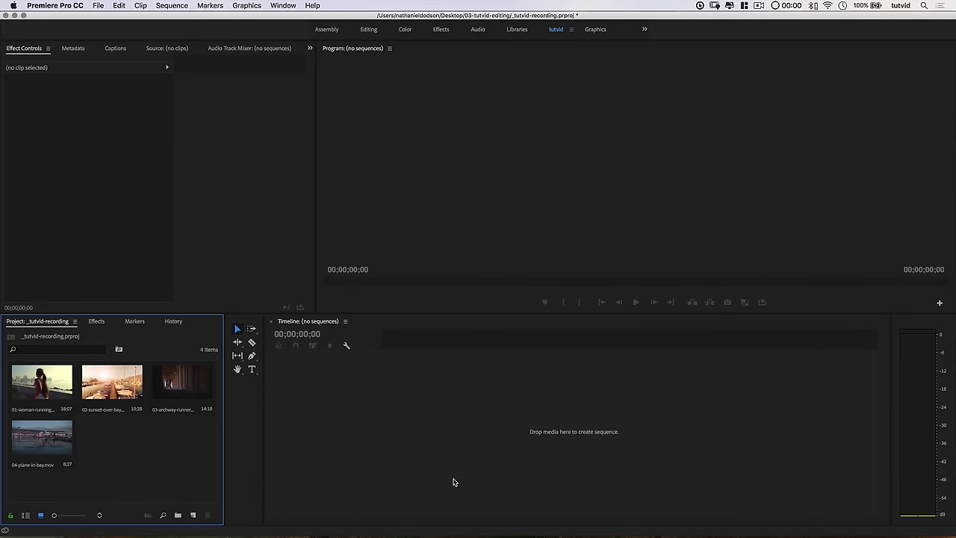
Create a new sequence from the 01-woman-running clip and rename the sequence quad-split.
click(45, 396)
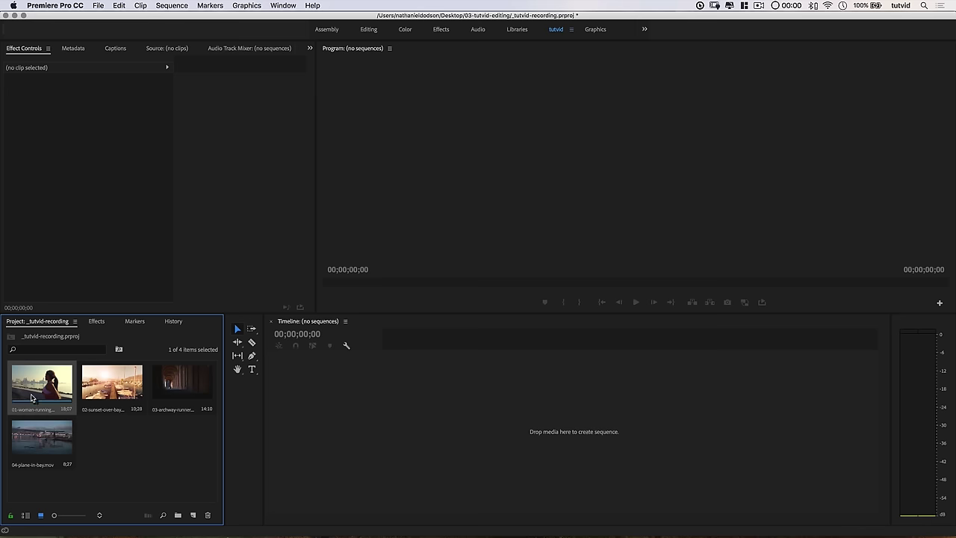
right_click(26, 388)
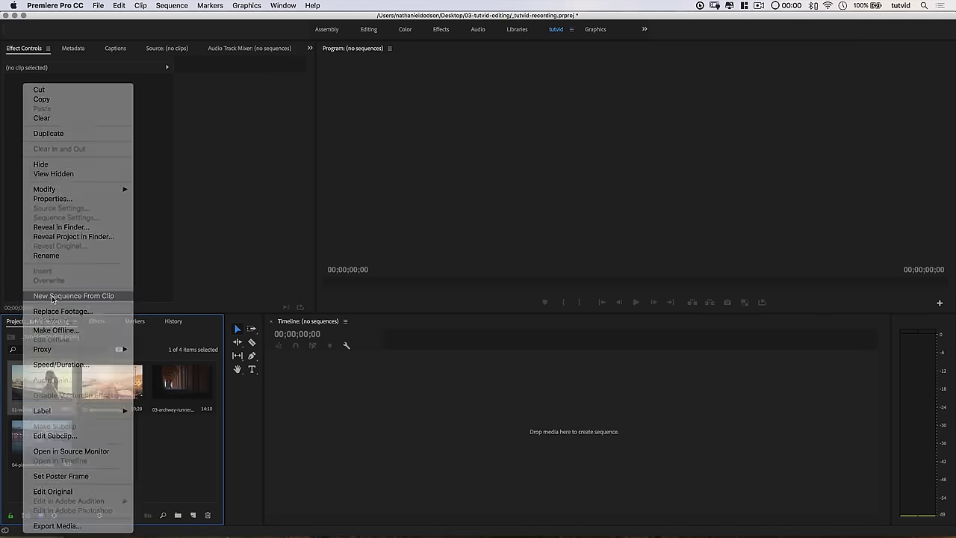
click(68, 297)
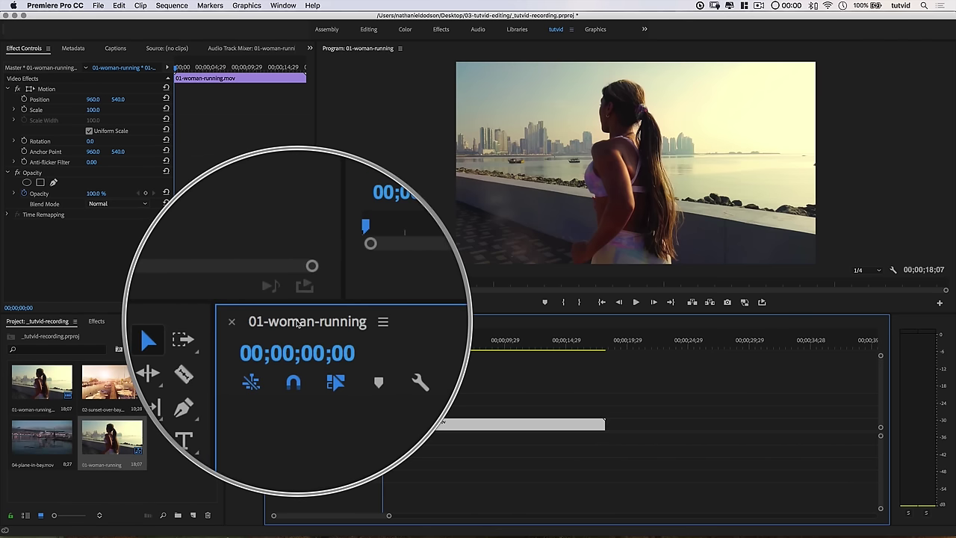
shift+click(108, 466)
text(ou)
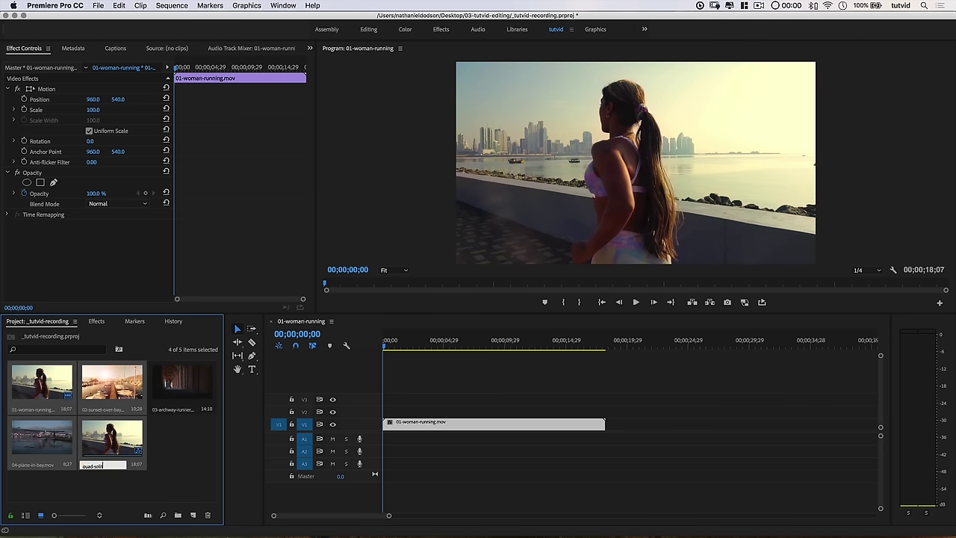
text(ad-split)
click(153, 467)
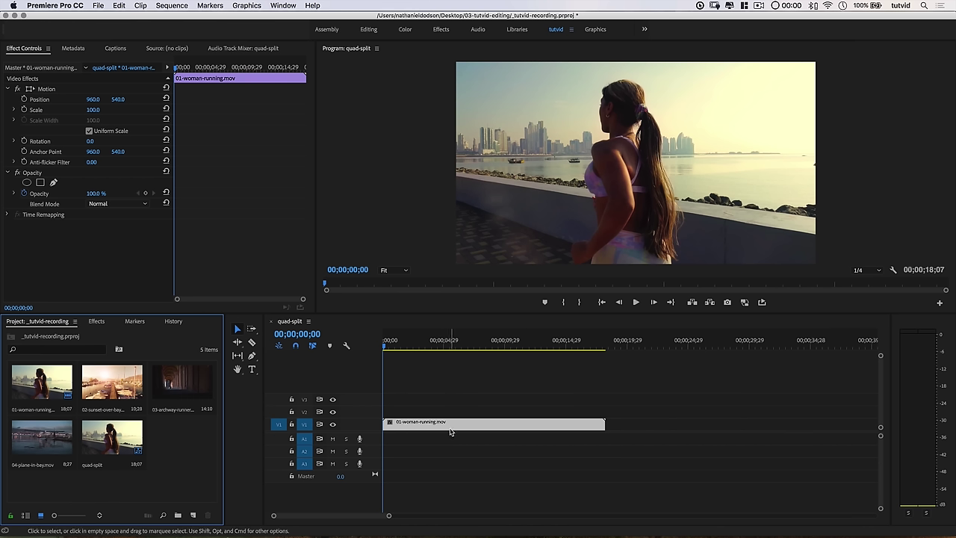
Place the 02-sunset-over-bay clip on track V2 so that it starts at 00;00;02;00.
drag(407, 344, 411, 345)
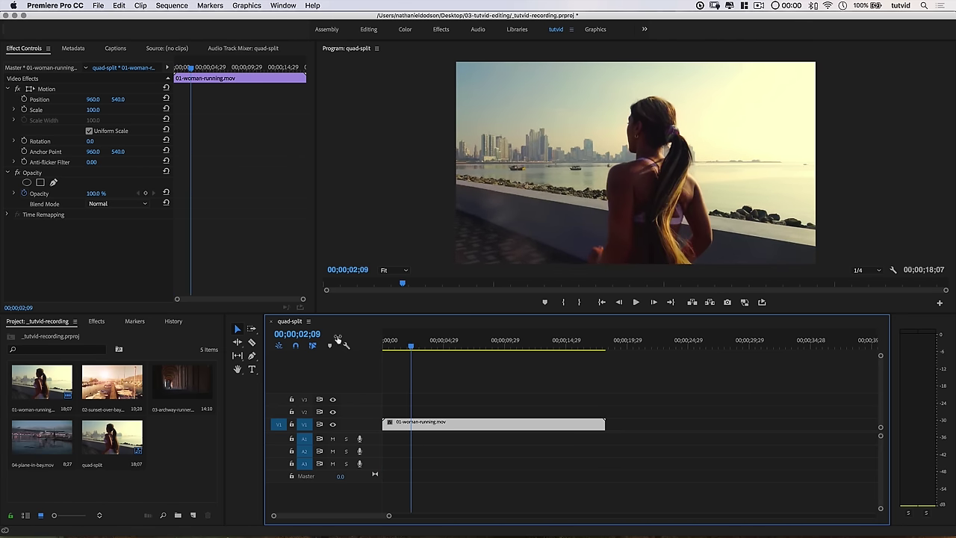
click(298, 334)
text(200)
key(Return)
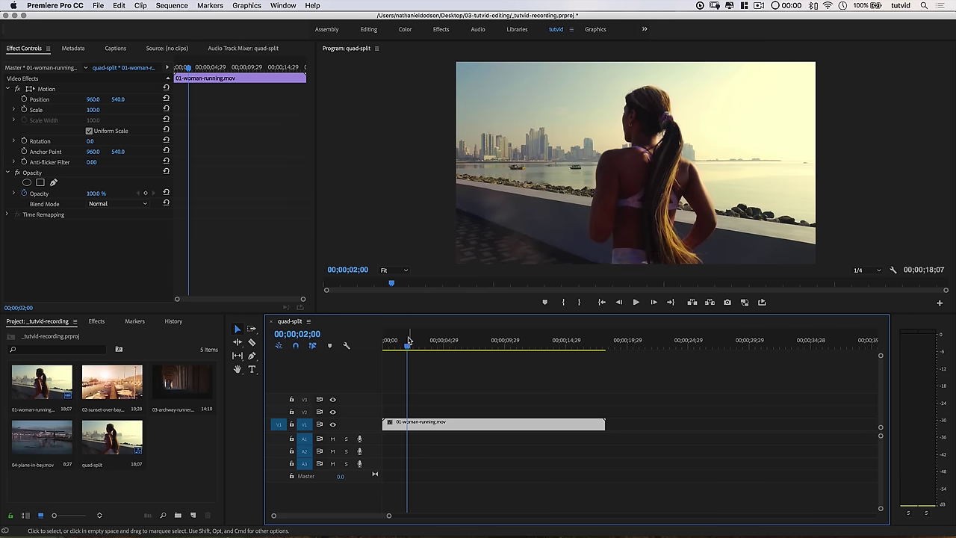
click(116, 377)
drag(113, 381, 414, 409)
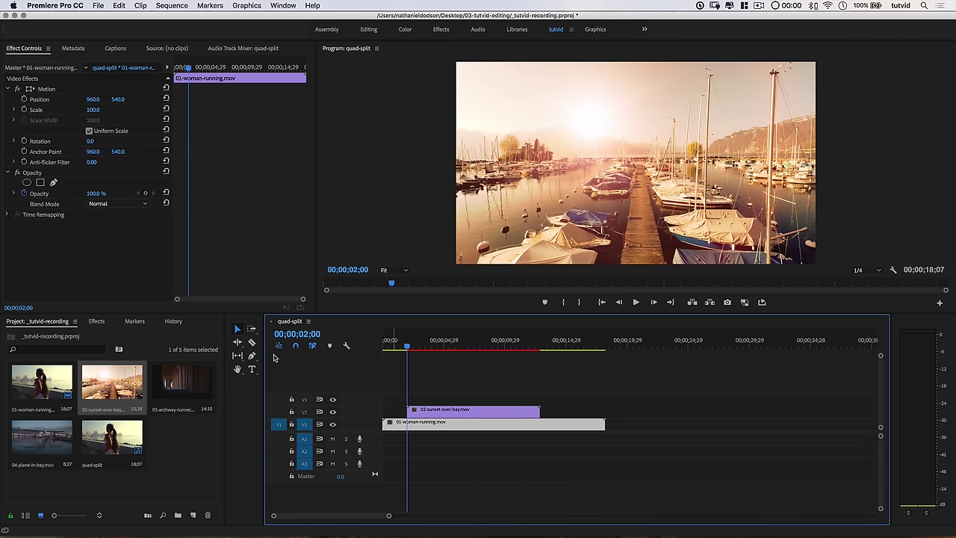
Rate-stretch the end of the sunset clip on V2 to match the end of the woman-running clip below.
click(240, 341)
click(241, 341)
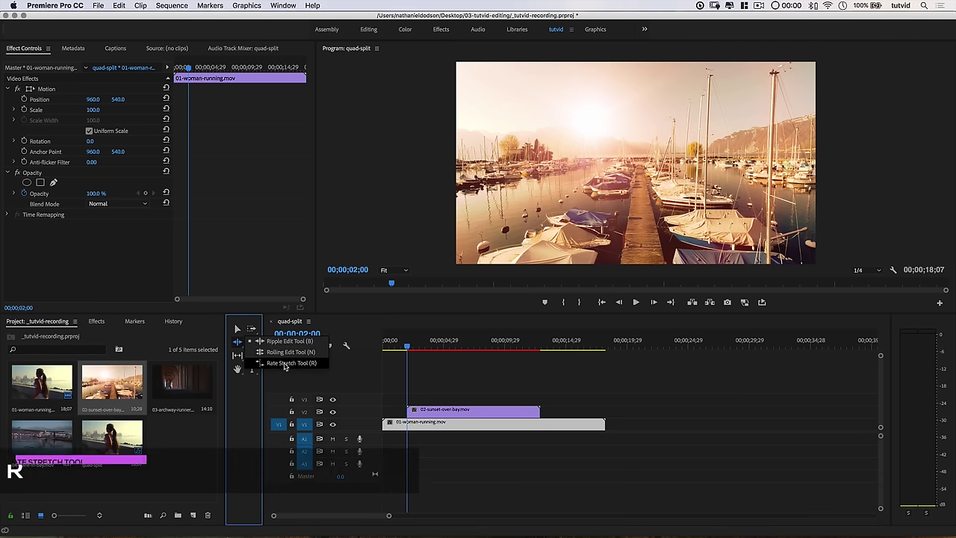
click(310, 364)
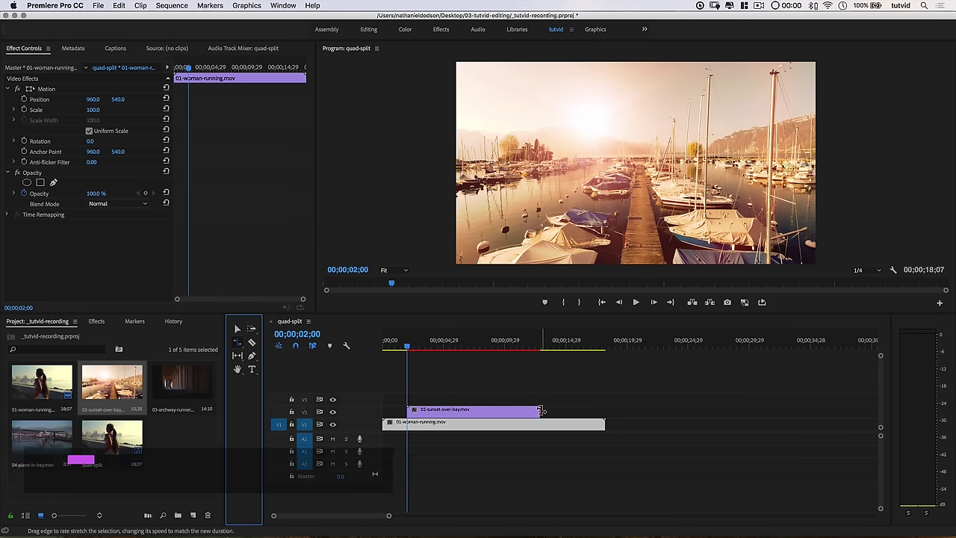
click(565, 408)
drag(539, 409, 603, 411)
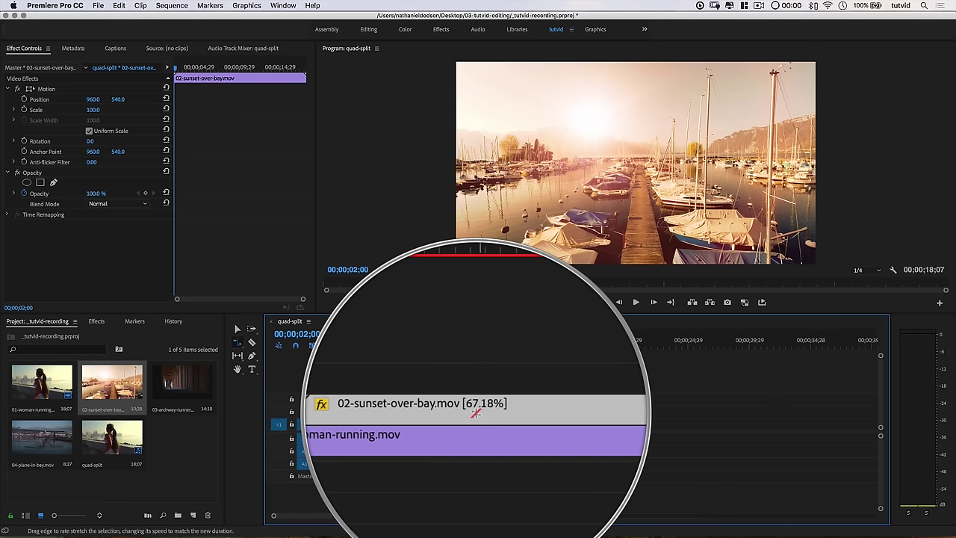
key(v)
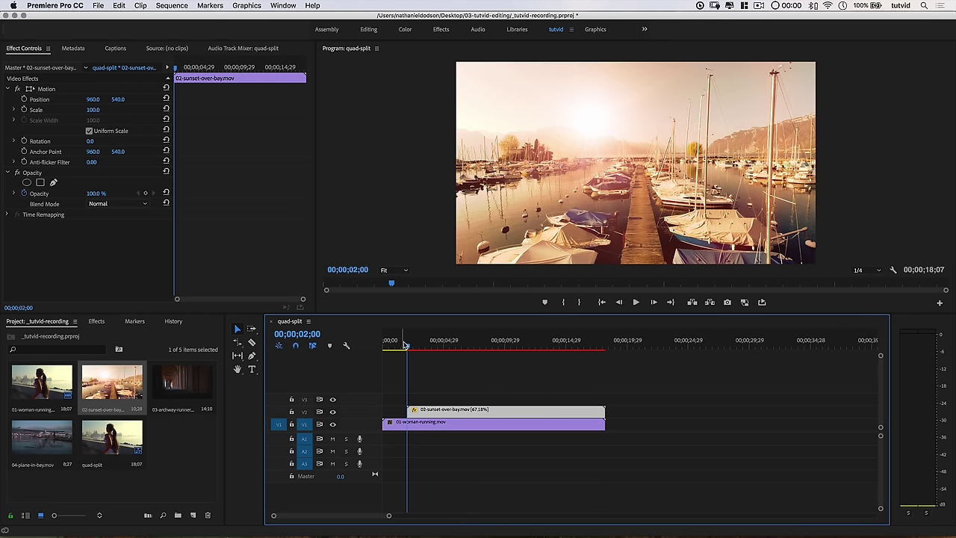
Move the sunset clip out of the frame by setting its horizontal position to 2880.
click(333, 411)
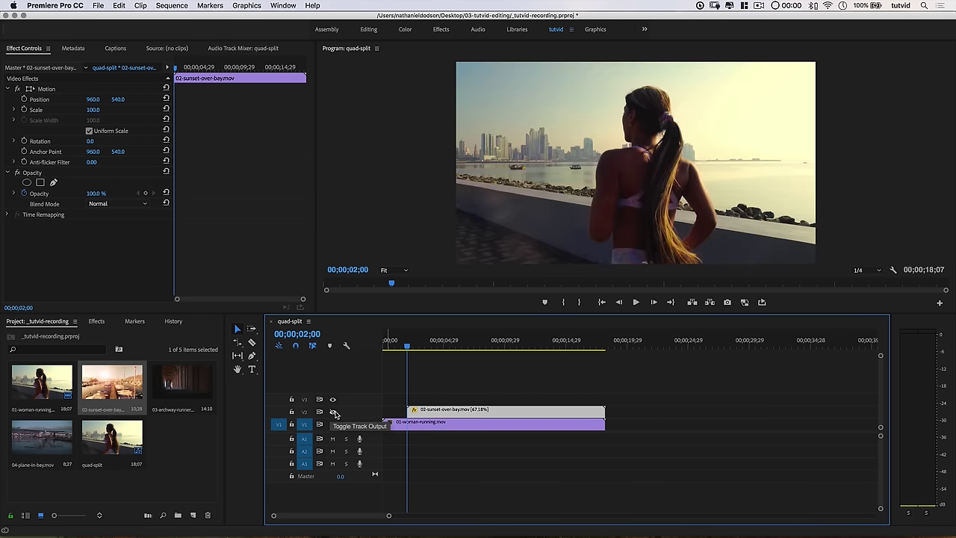
click(333, 413)
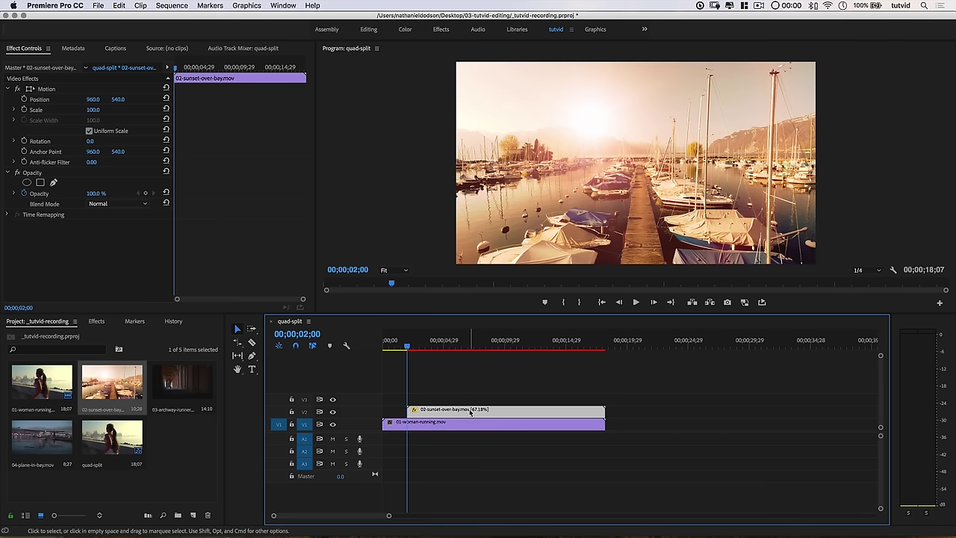
drag(94, 100, 372, 99)
click(97, 99)
text(2880)
key(Tab)
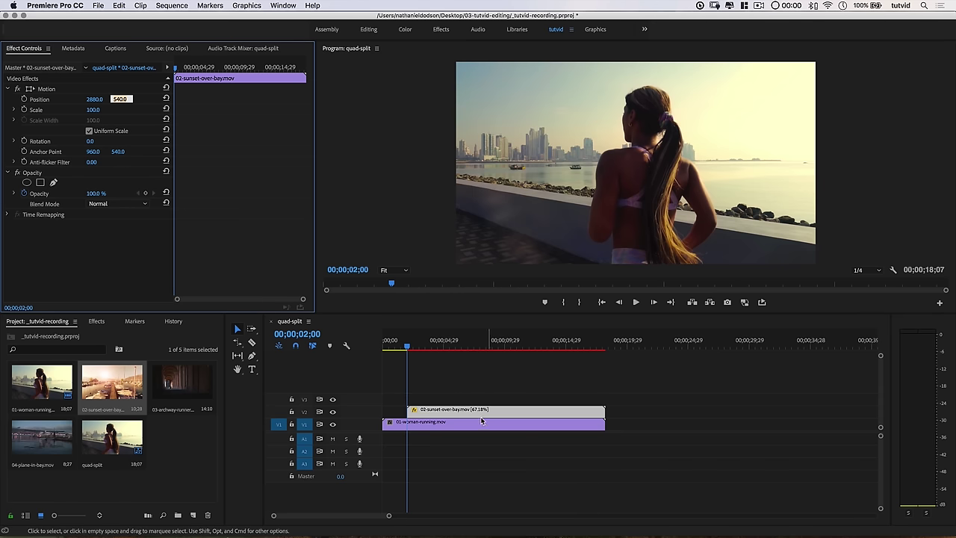
Apply the Crop effect to the sunset clip and start keyframes for Position and Crop Left at 00;00;02;00.
click(97, 322)
click(52, 334)
text(Crop)
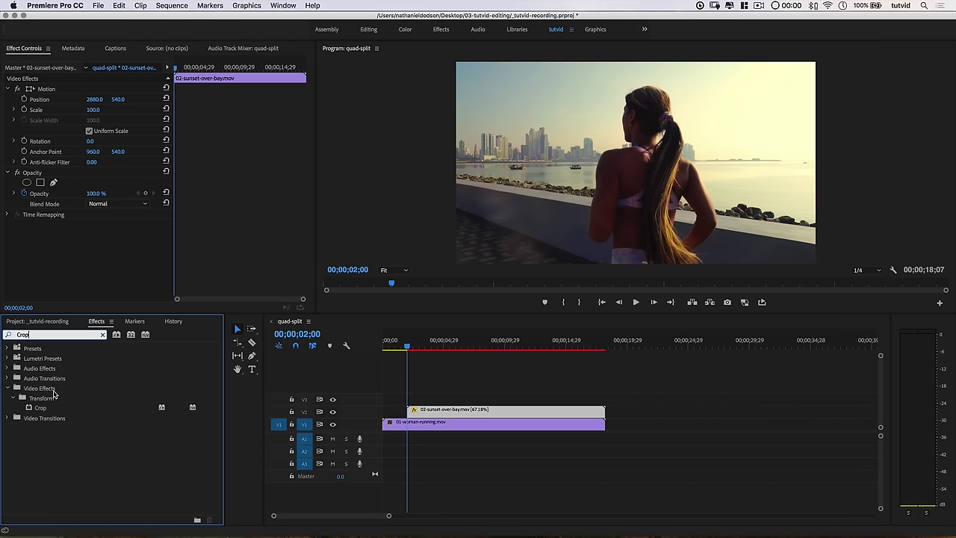
drag(41, 408, 463, 412)
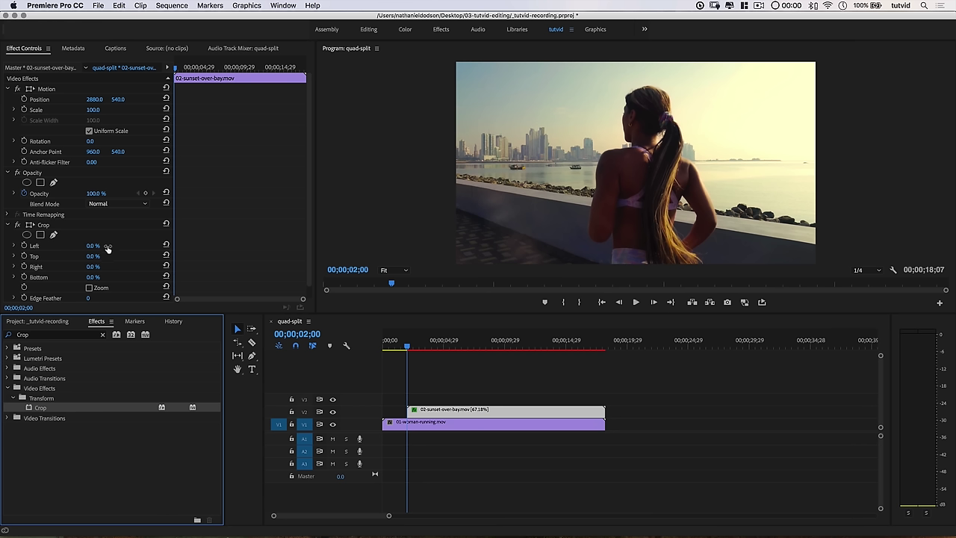
click(23, 99)
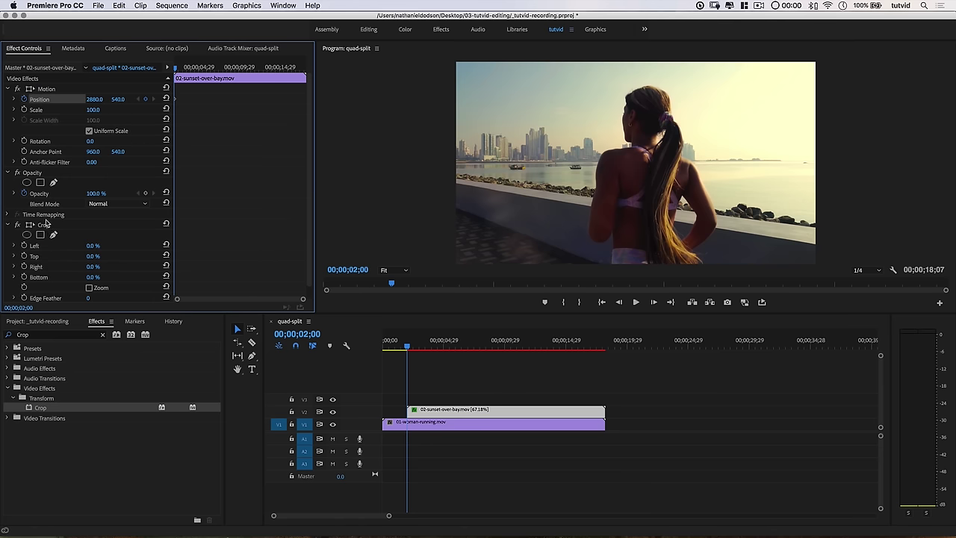
click(23, 246)
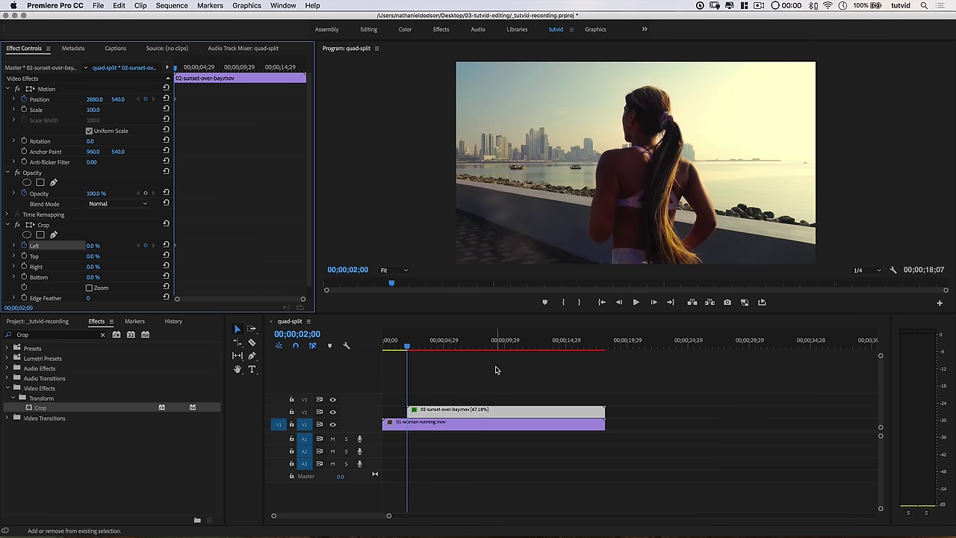
Advance the playhead to 00;00;02;24 and turn on safe margins in the program monitor.
key(space)
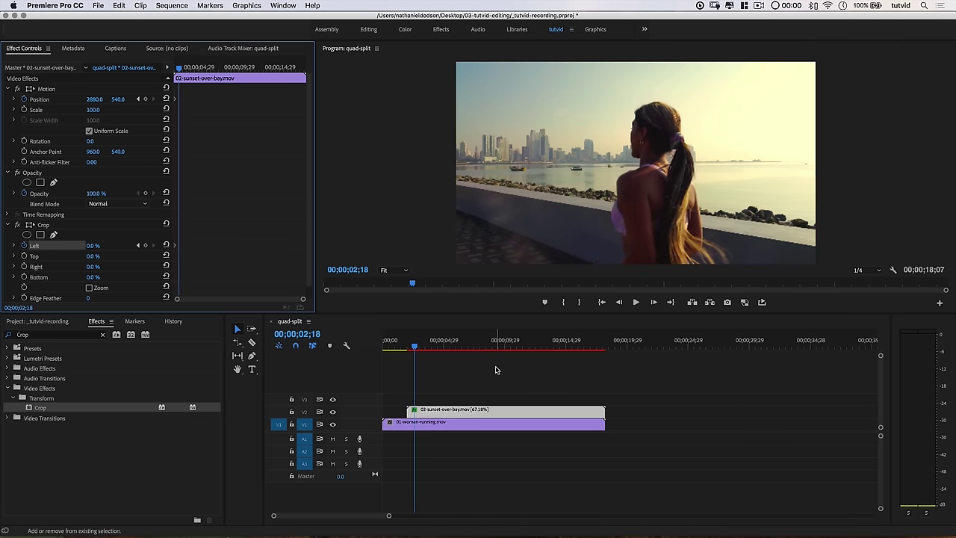
key(space)
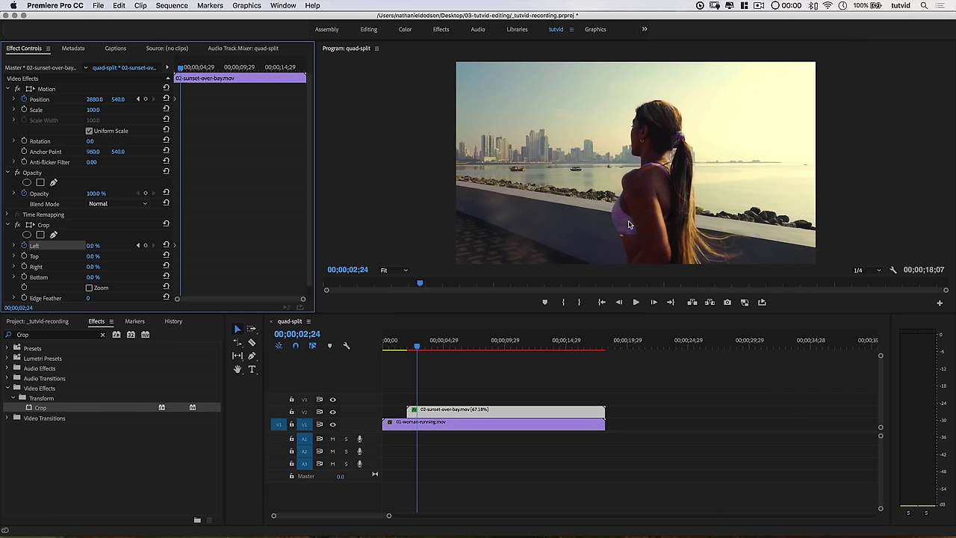
click(891, 271)
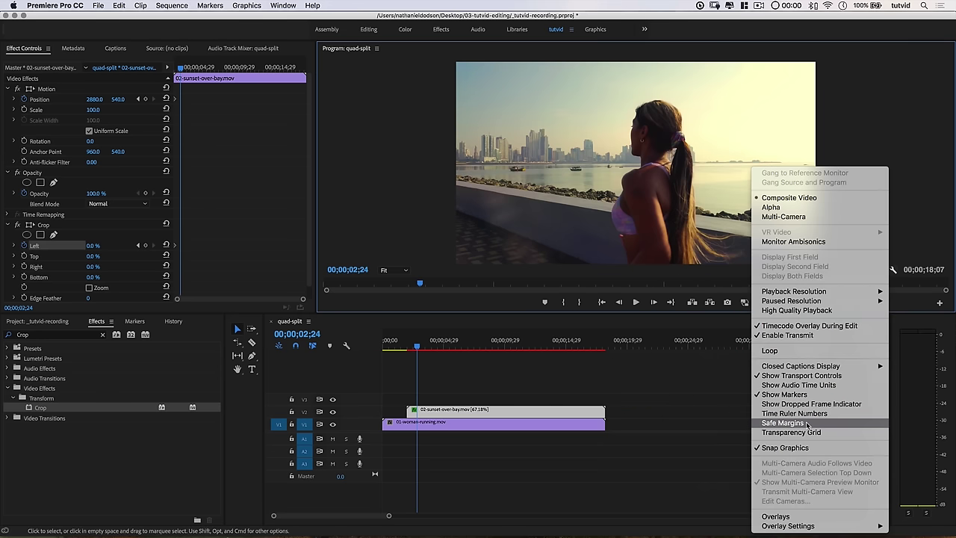
click(805, 421)
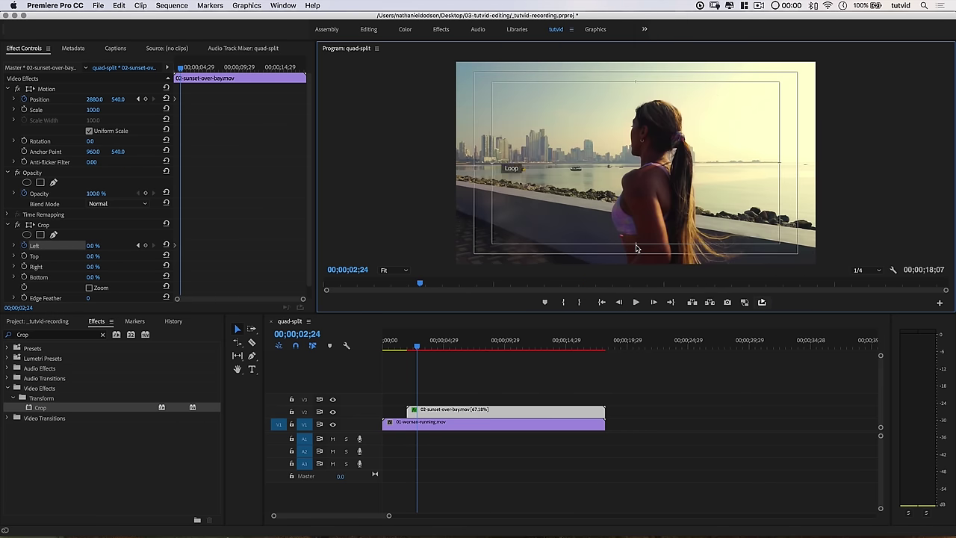
Keyframe the sunset clip's horizontal position at 1320 at 00;00;02;24 so it slides into the frame.
drag(95, 98, 0, 98)
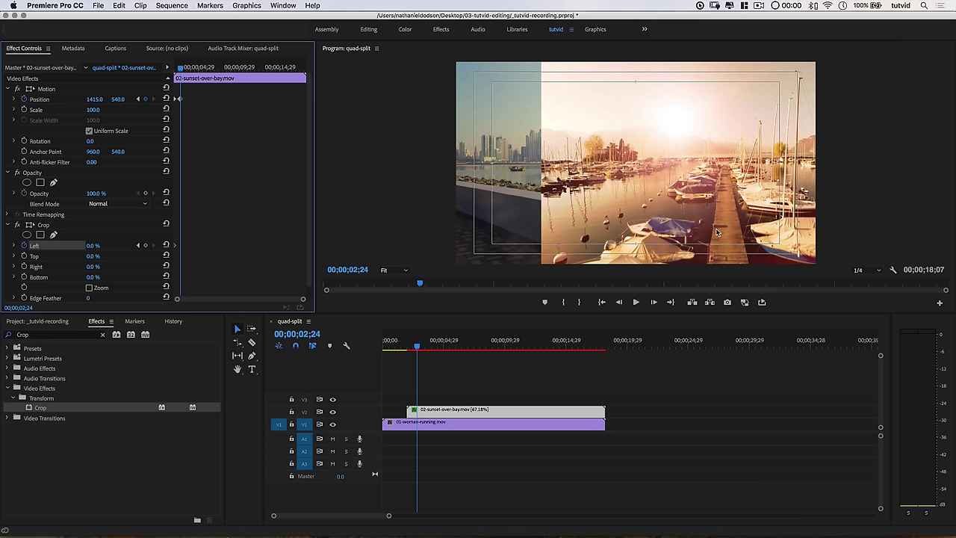
drag(94, 99, 56, 100)
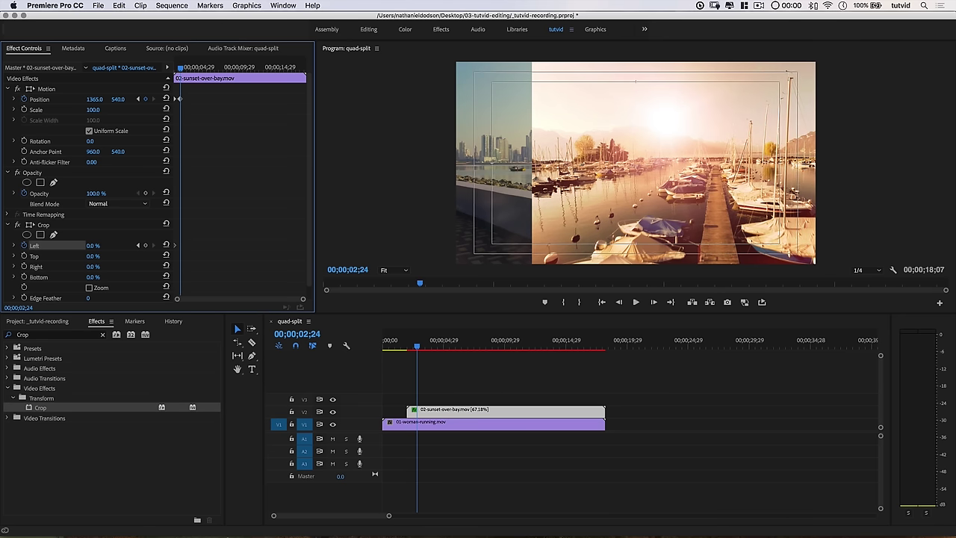
drag(57, 100, 122, 109)
click(95, 99)
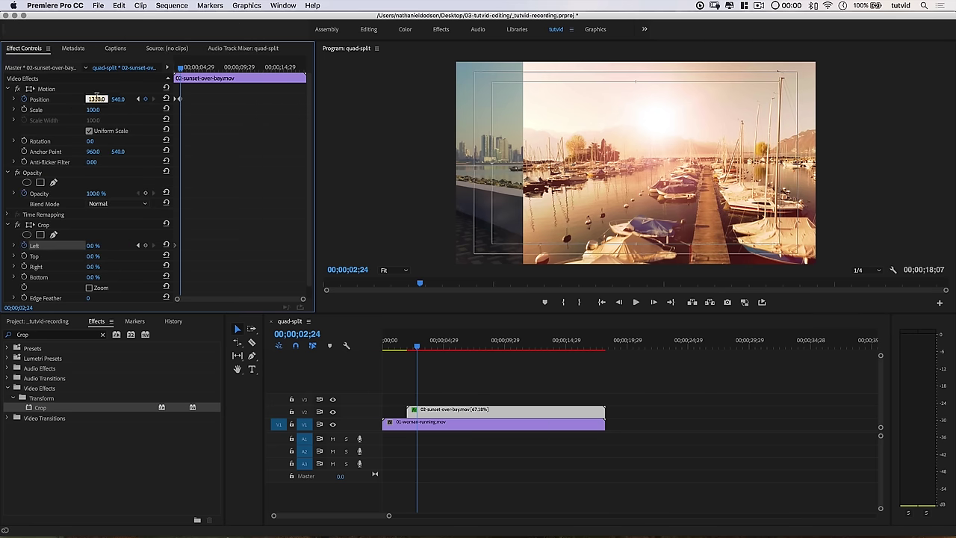
text(1320)
key(Tab)
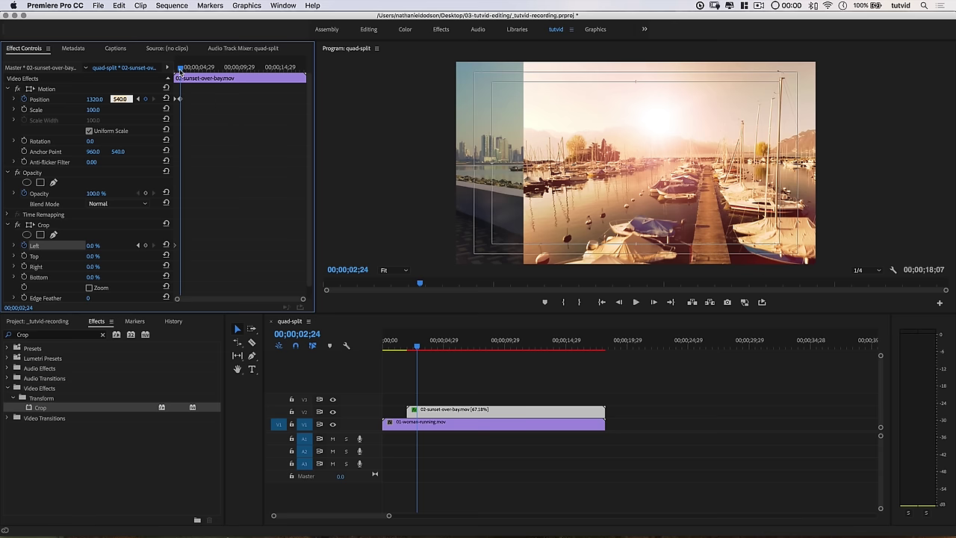
Play back the sunset clip's slide-in from its first keyframe and return to the second Position keyframe.
drag(179, 70, 176, 69)
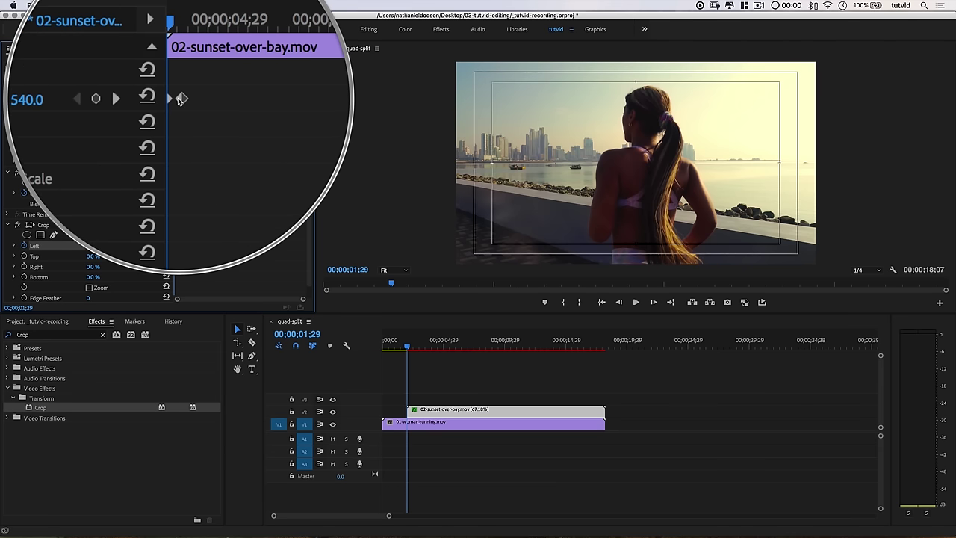
key(space)
key(space)
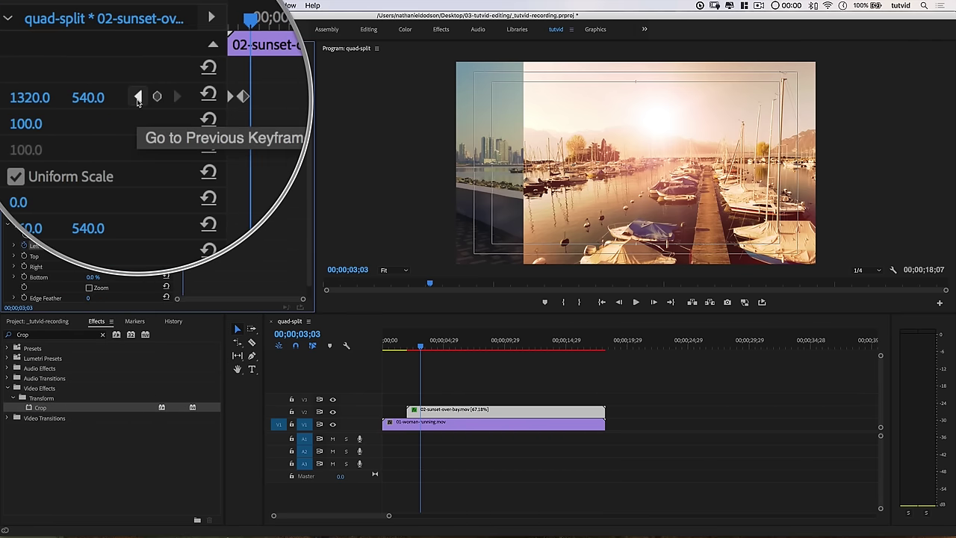
click(138, 99)
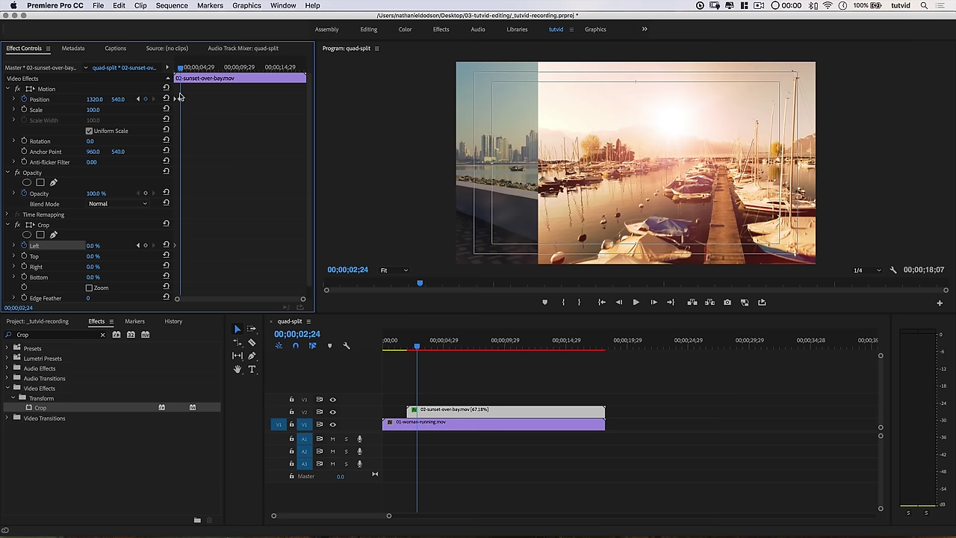
Keyframe the sunset clip's Crop Left value at 31% at 00;00;02;24.
mouse_move(92, 245)
mouse_down()
mouse_move(121, 245)
mouse_move(97, 245)
mouse_up()
click(99, 246)
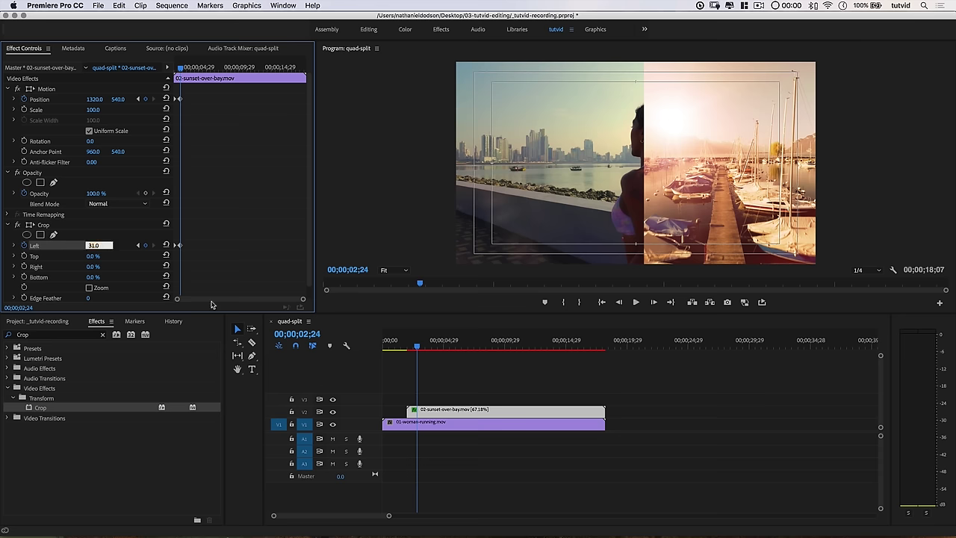
key(Down)
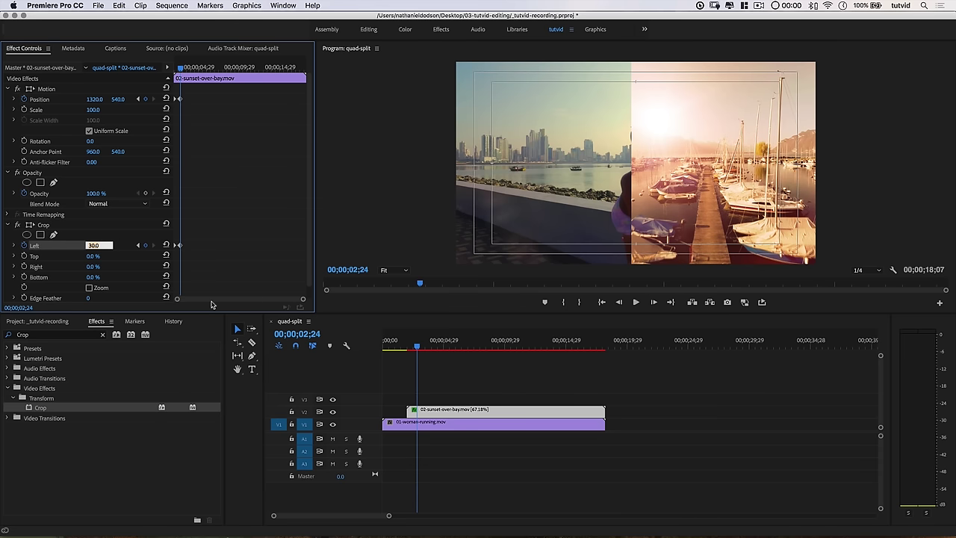
key(Down)
key(Up)
key(Up)
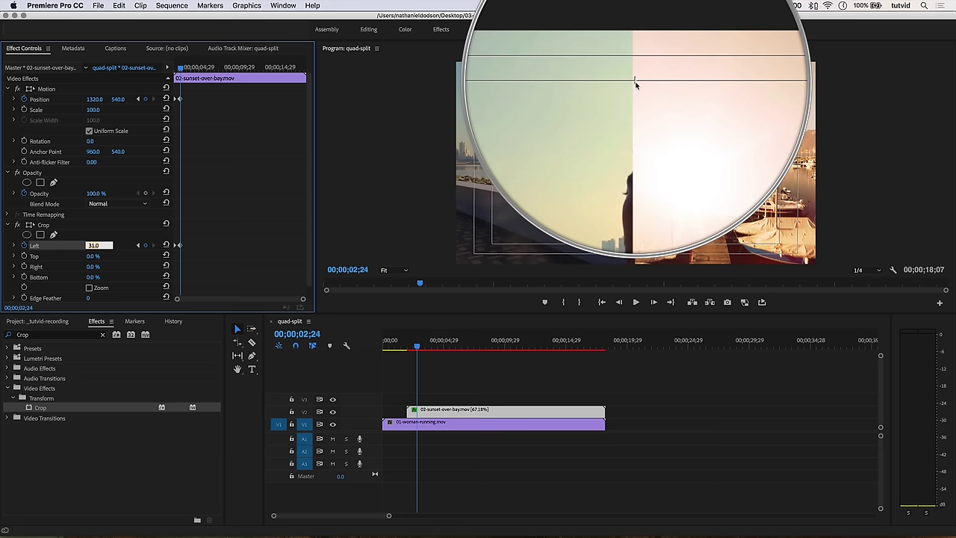
Fine-tune the sunset clip's horizontal position to 1325, aligning its cropped edge with the center mark of the safe margins.
click(95, 99)
key(Up)
key(Up)
key(Up)
key(Up)
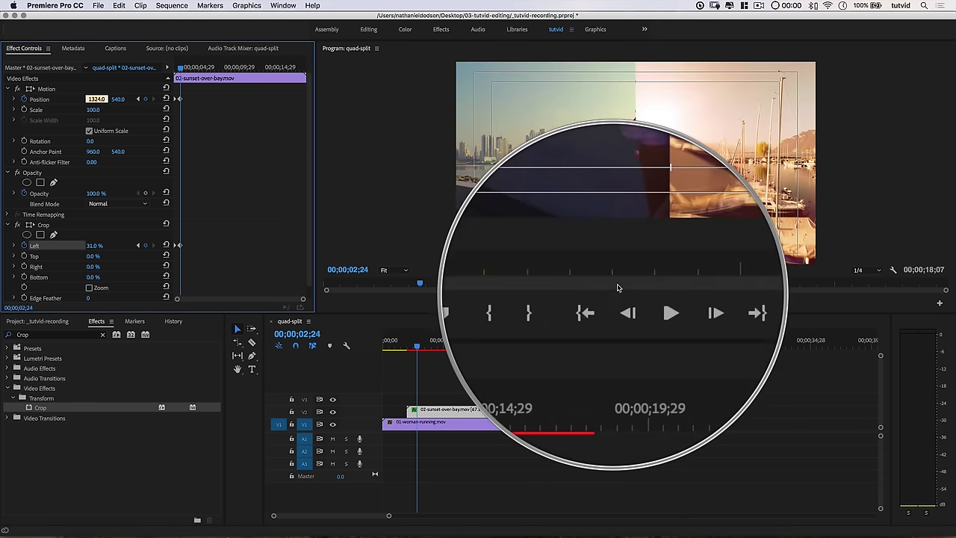
key(Up)
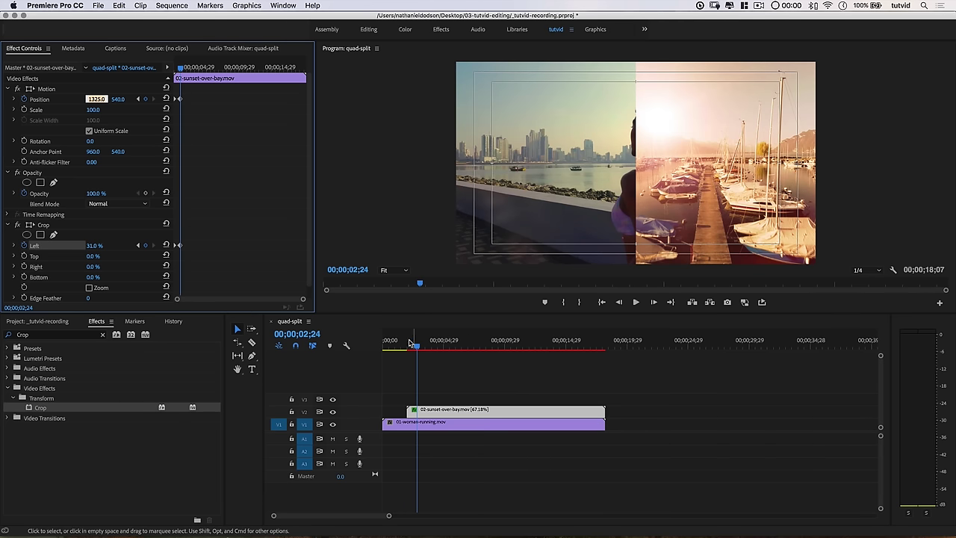
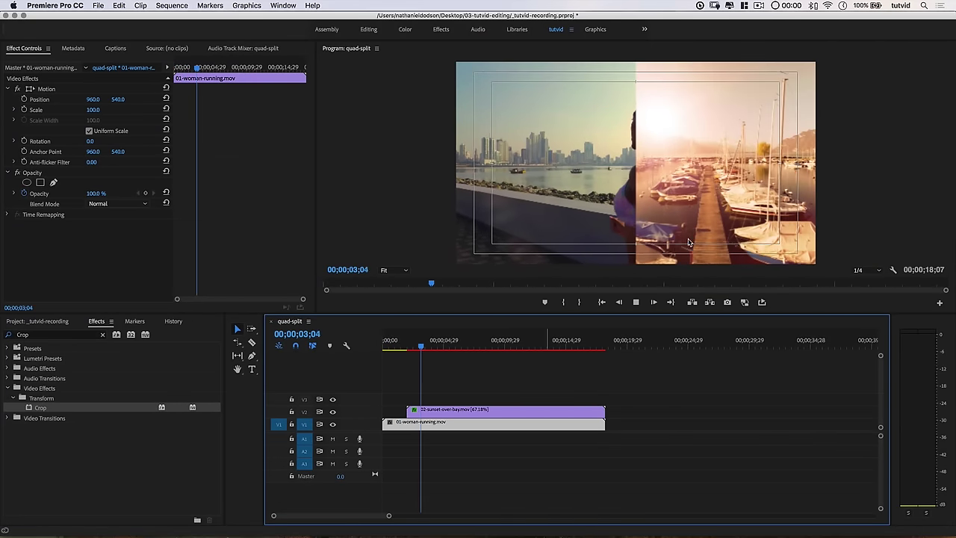
Start keyframing the woman-running clip's Position at 00;00;01;29, in line with the sunset clip's first Position keyframe.
key(space)
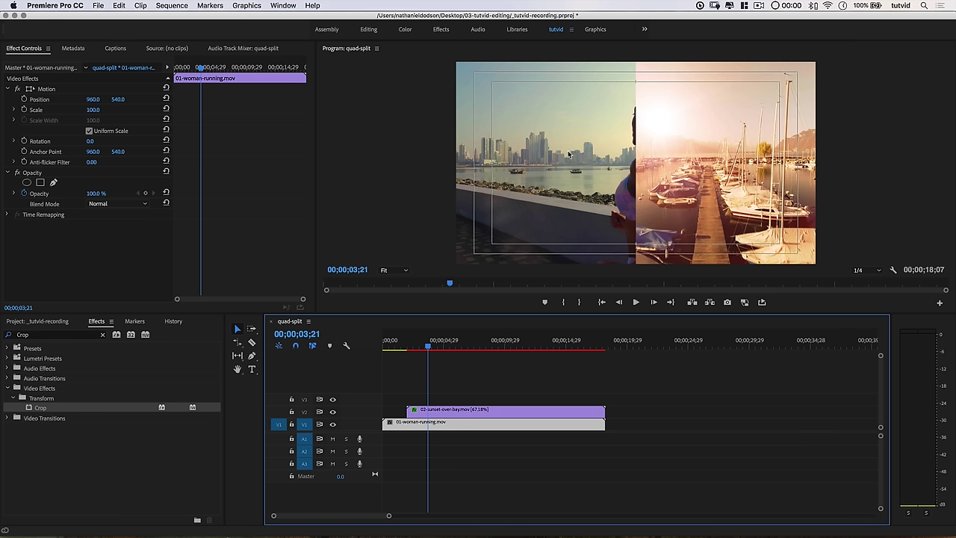
click(422, 409)
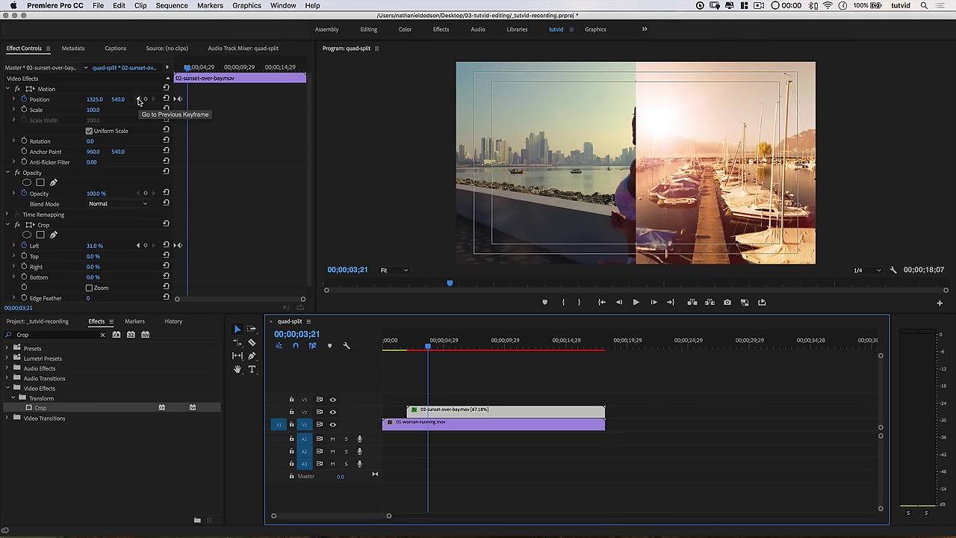
click(138, 99)
click(139, 99)
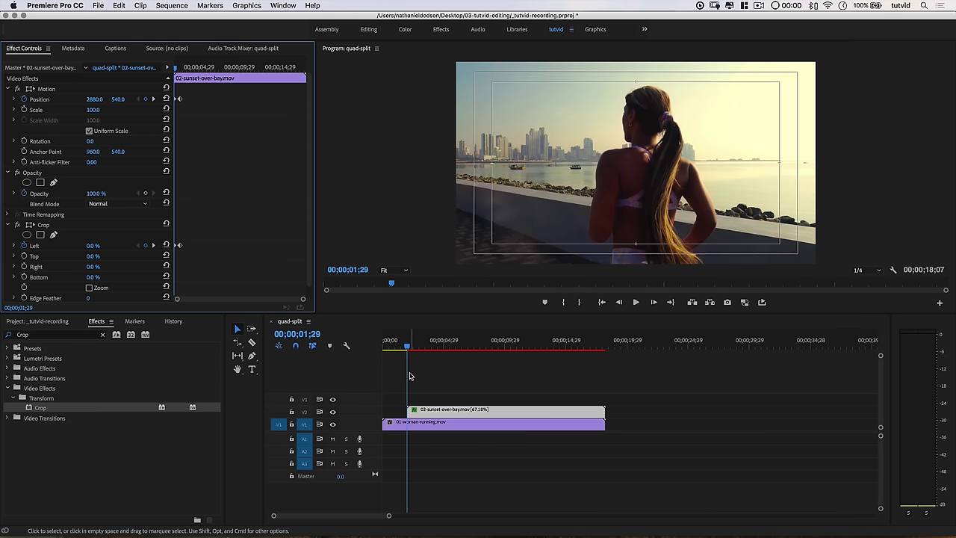
click(420, 425)
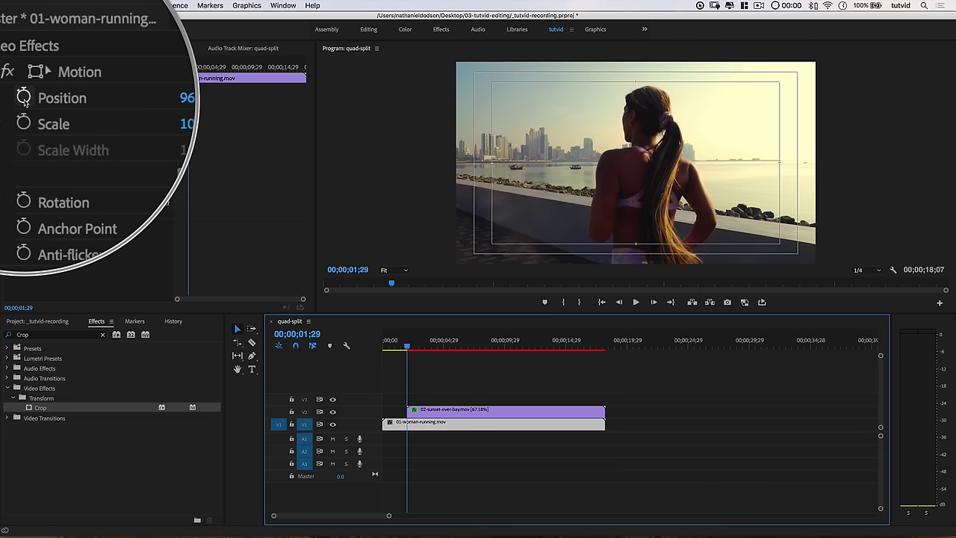
click(24, 99)
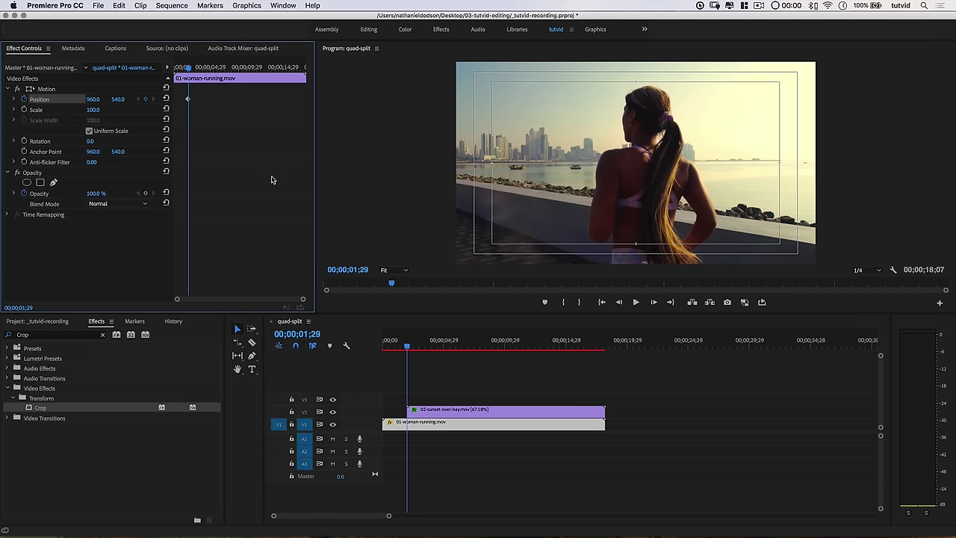
Keyframe the woman-running clip's horizontal position at 373 at 00;00;02;24, centring the runner in her half of the frame.
key(Right)
key(Right)
key(Right)
key(Right)
key(Right)
key(Right)
key(Right)
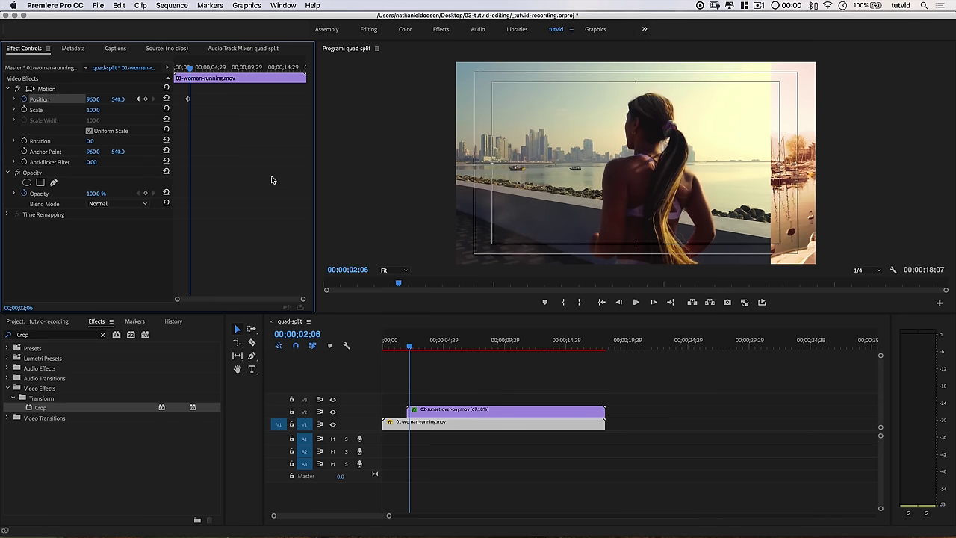
key(Right)
key(Right)
key(Right)
key(Right)
key(Right)
key(Right)
key(Right)
key(Right)
key(Right)
key(Right)
key(Right)
key(Right)
key(Right)
key(Right)
key(Right)
key(Right)
key(Right)
key(Right)
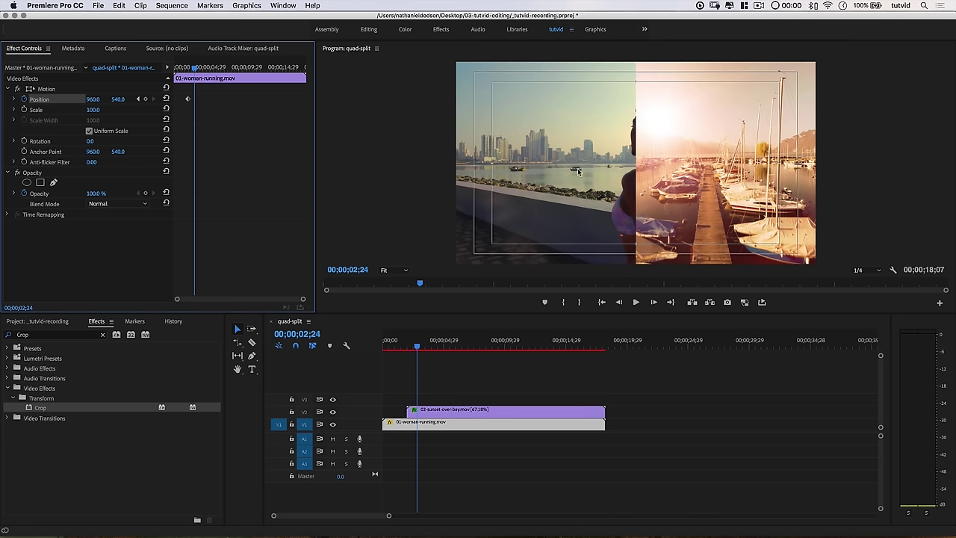
drag(94, 100, 32, 100)
Play back the two-way split animation from the start of the sequence.
drag(417, 348, 384, 349)
key(space)
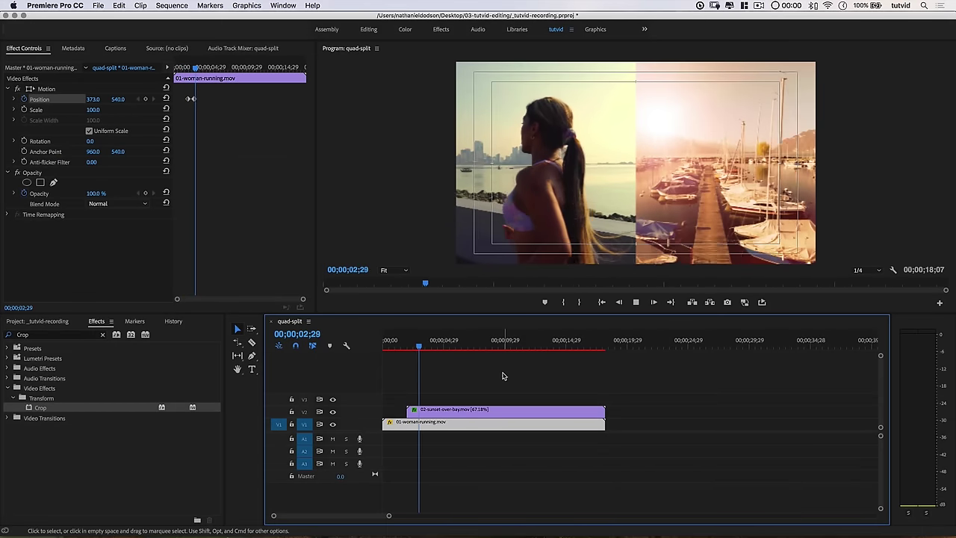
key(space)
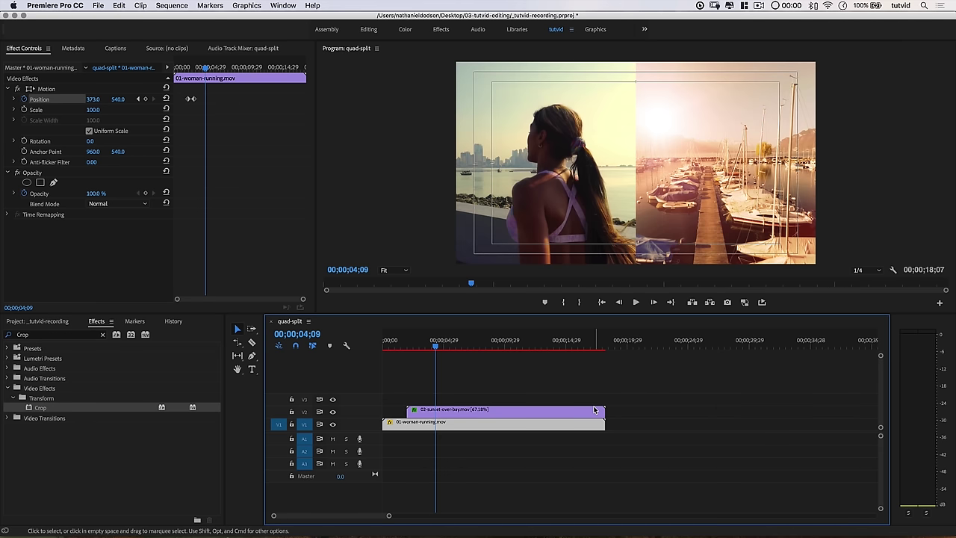
Nest the woman-running and sunset clips into a sequence named 2x-split.
click(54, 324)
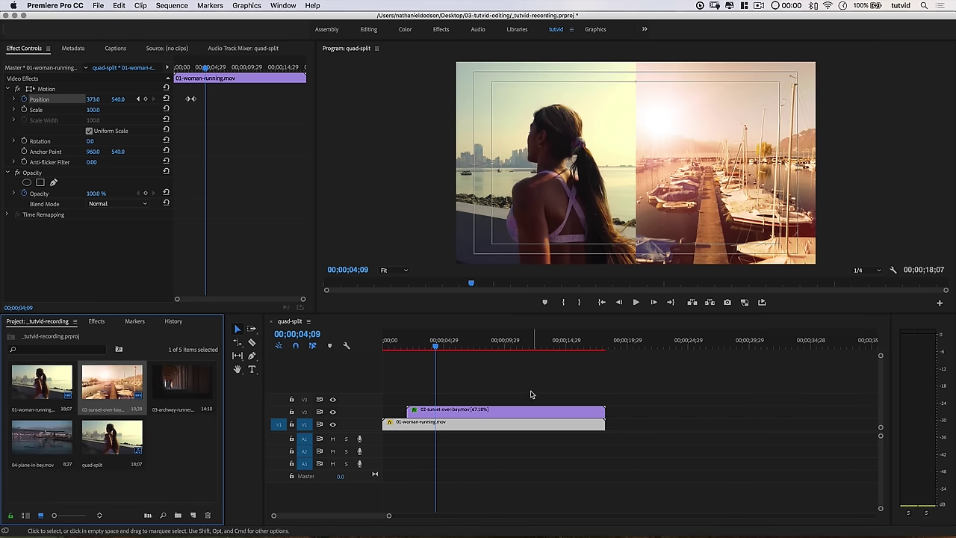
drag(441, 371, 511, 395)
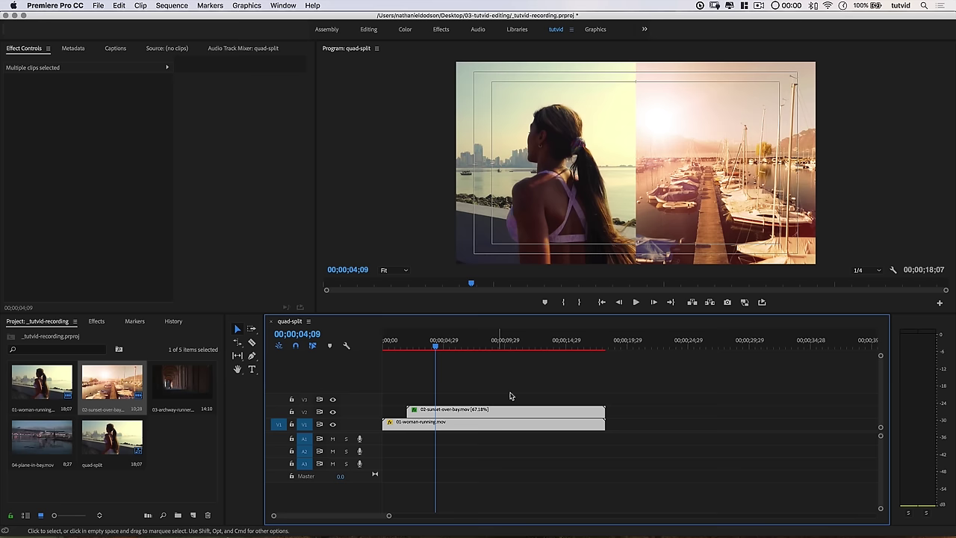
right_click(456, 412)
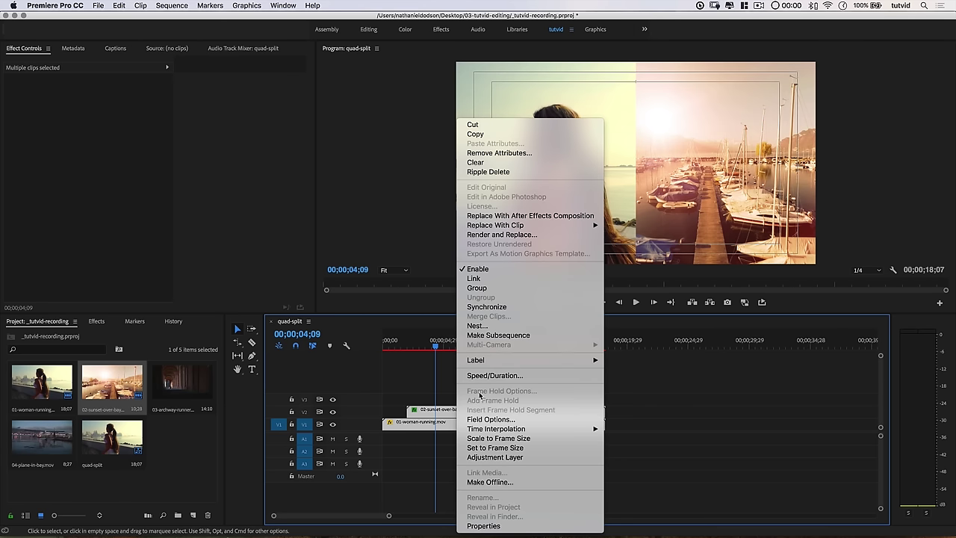
click(474, 327)
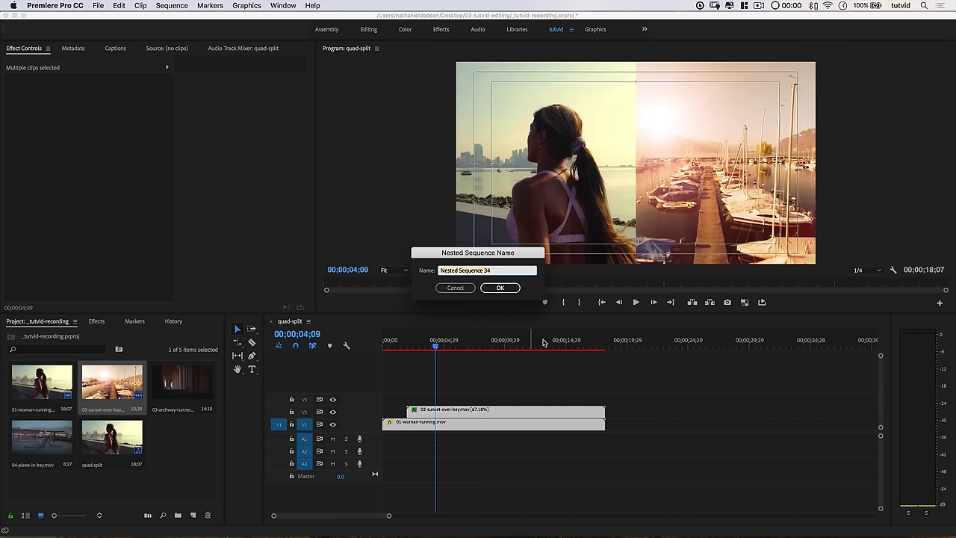
text(2x-split)
key(Return)
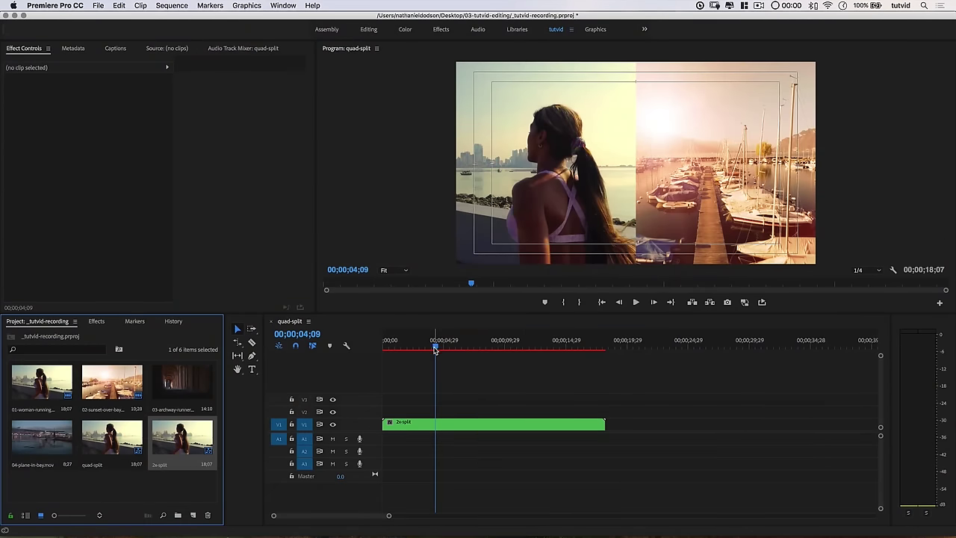
Place 03-archway-runner.mov on track V2 at 00;00;06;00 and trim its end to match the 2x-split clip.
drag(435, 350, 420, 350)
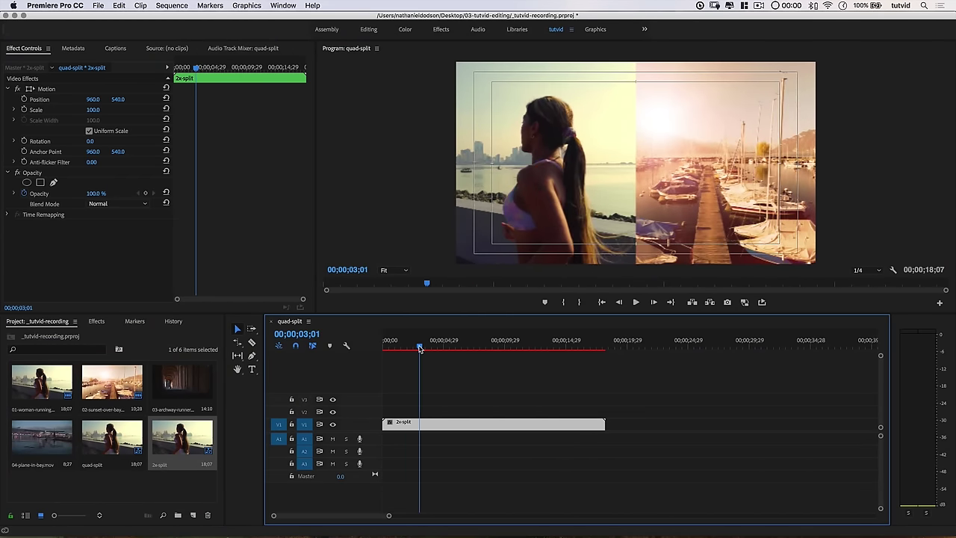
click(299, 335)
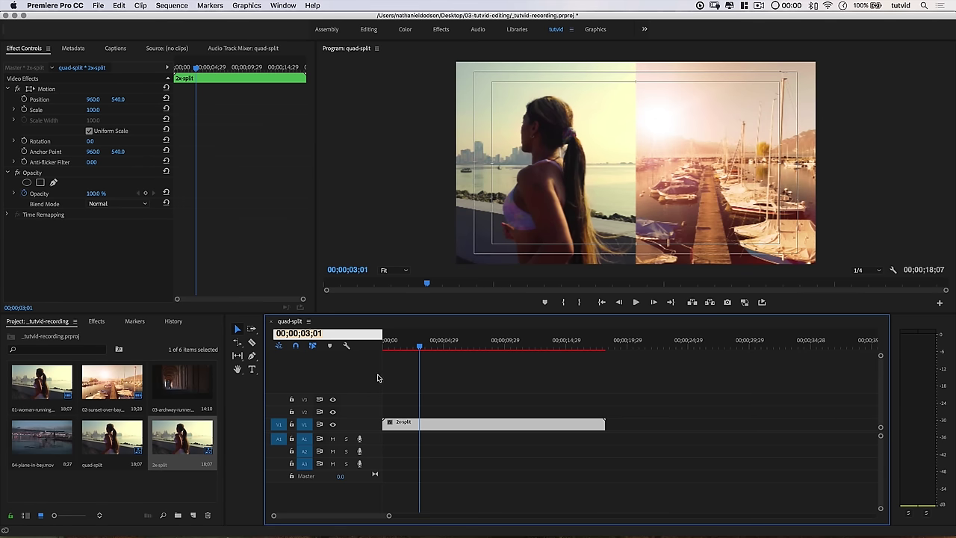
text(6;0)
text(00)
key(Return)
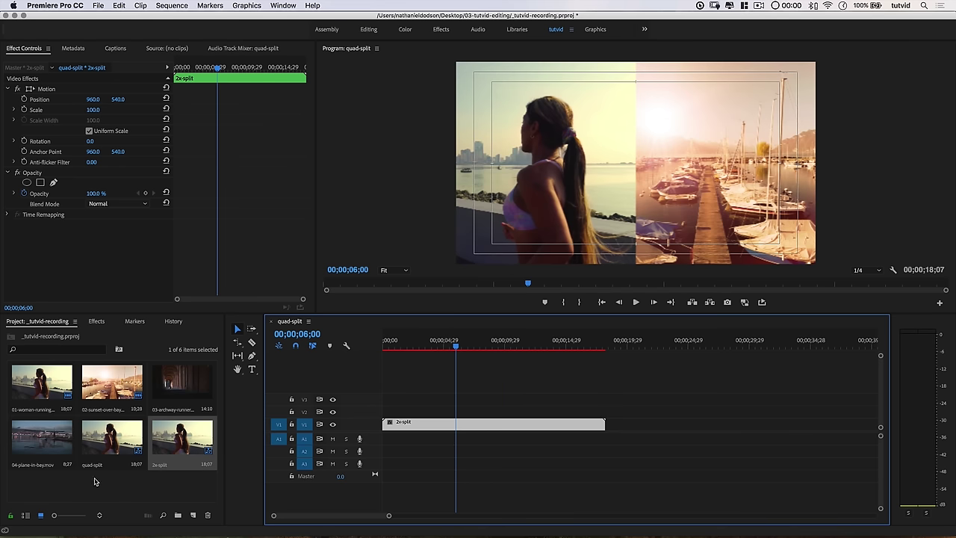
drag(163, 387, 455, 411)
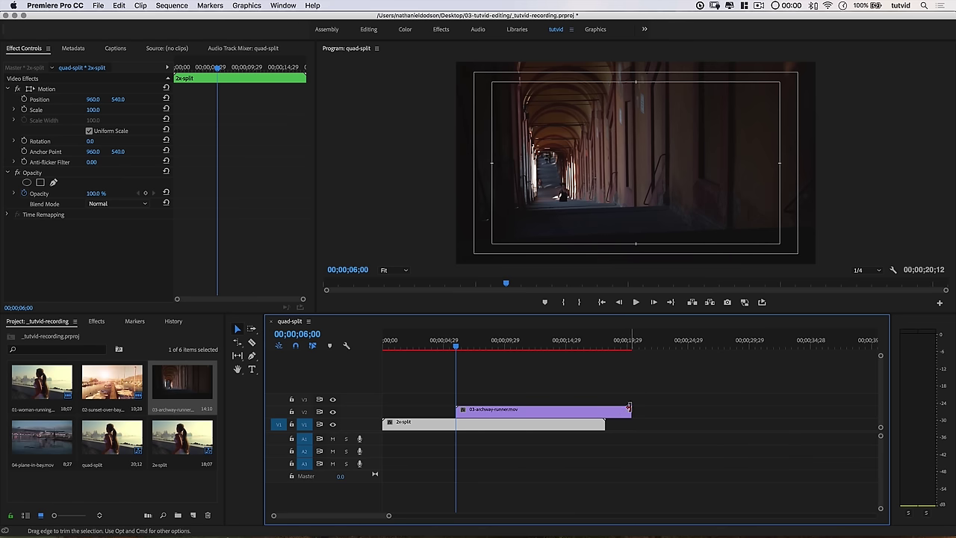
drag(631, 411, 611, 431)
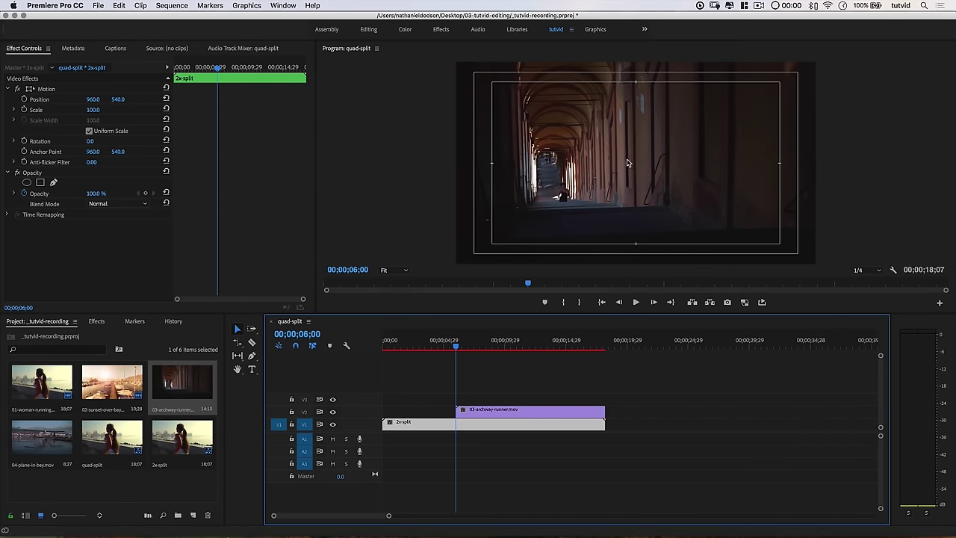
Keyframe the archway clip's vertical position at 1623 at 00;00;06;00 and 685 at 00;00;06;24 so it slides up into the frame.
click(480, 411)
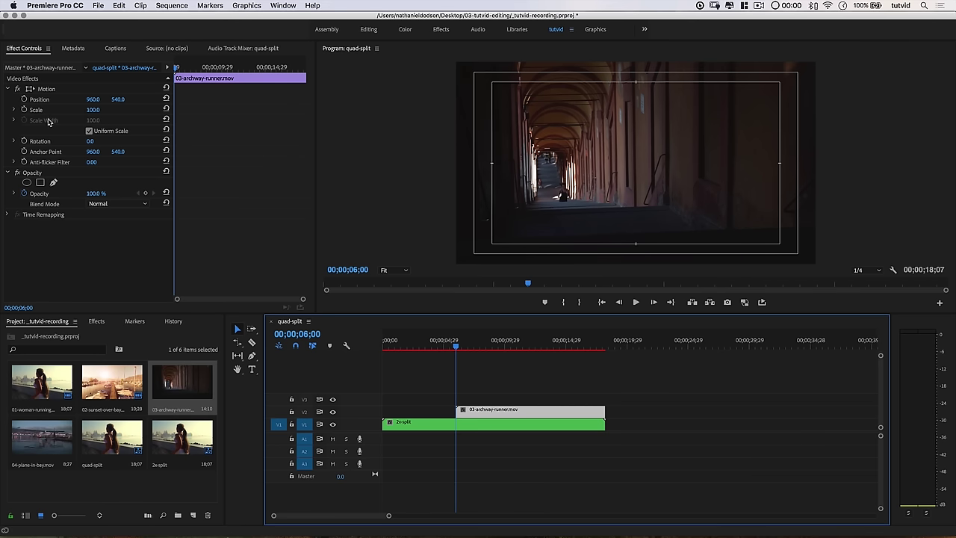
click(25, 99)
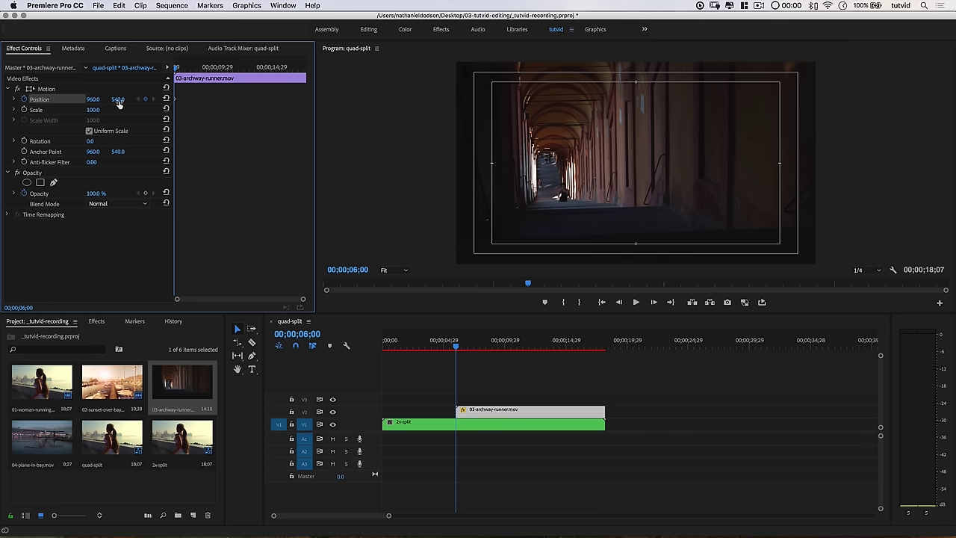
drag(117, 99, 217, 99)
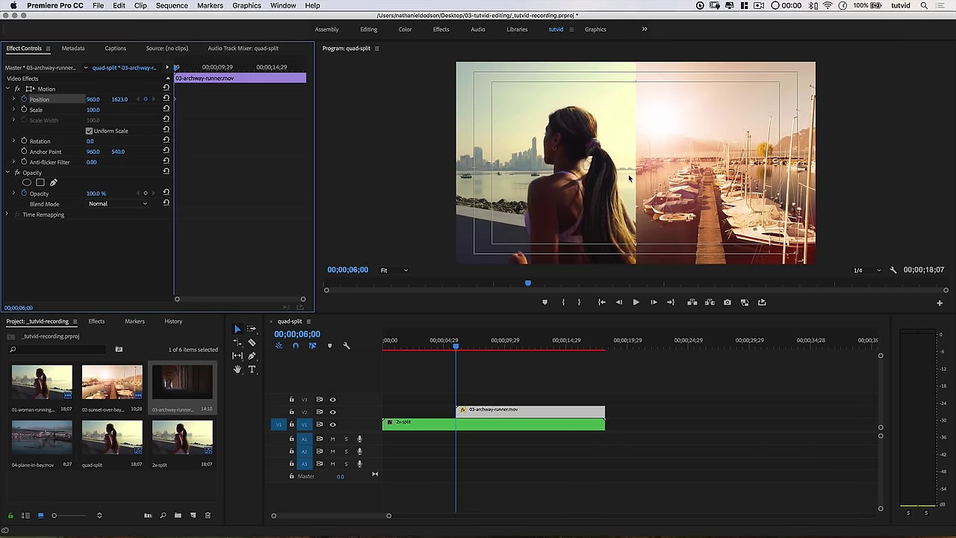
key(space)
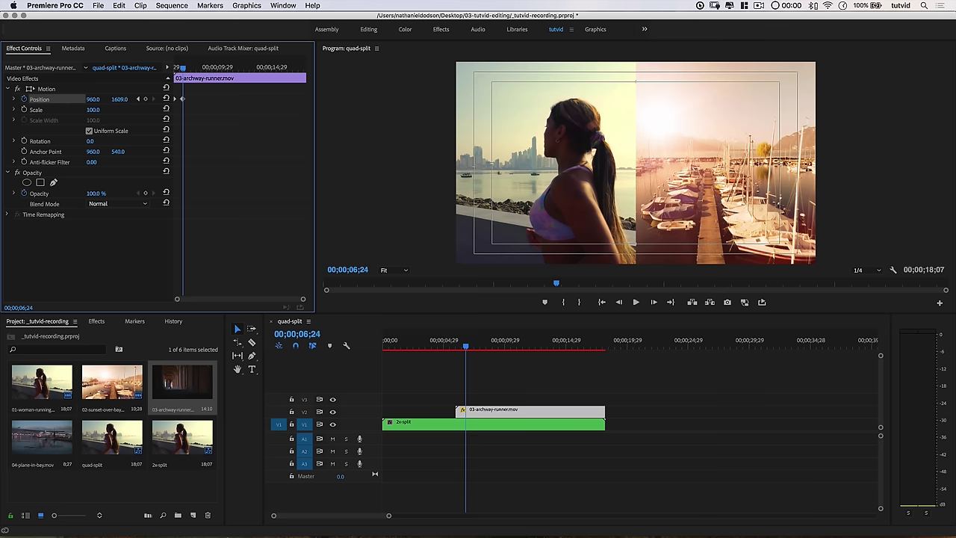
drag(119, 99, 45, 99)
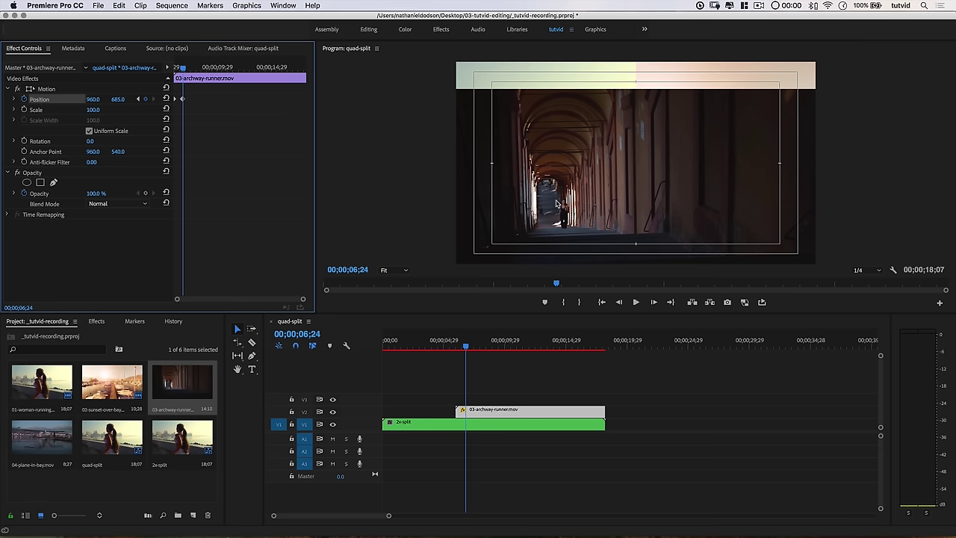
Apply the Crop effect to the archway clip and start keyframing its Top value at 0% at 00;00;06;00.
click(94, 321)
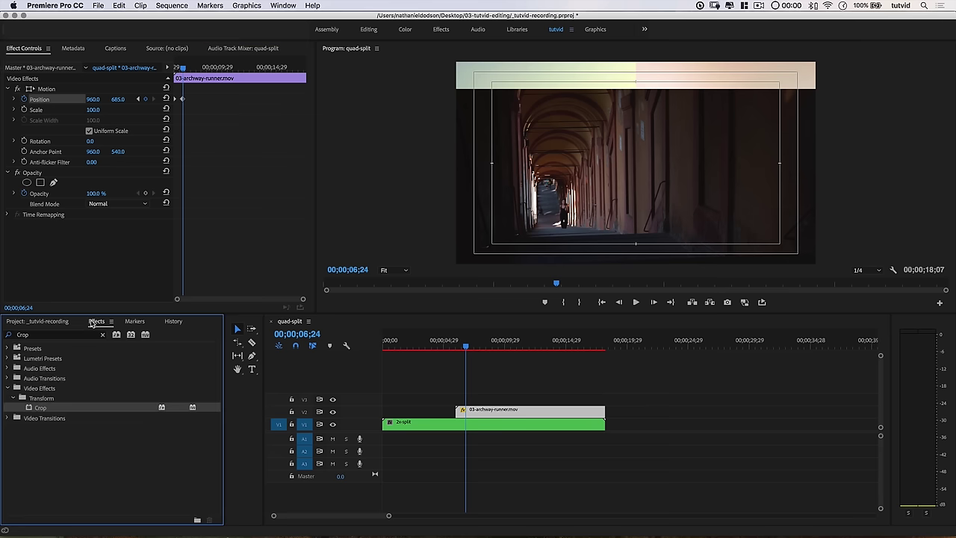
drag(42, 404, 80, 265)
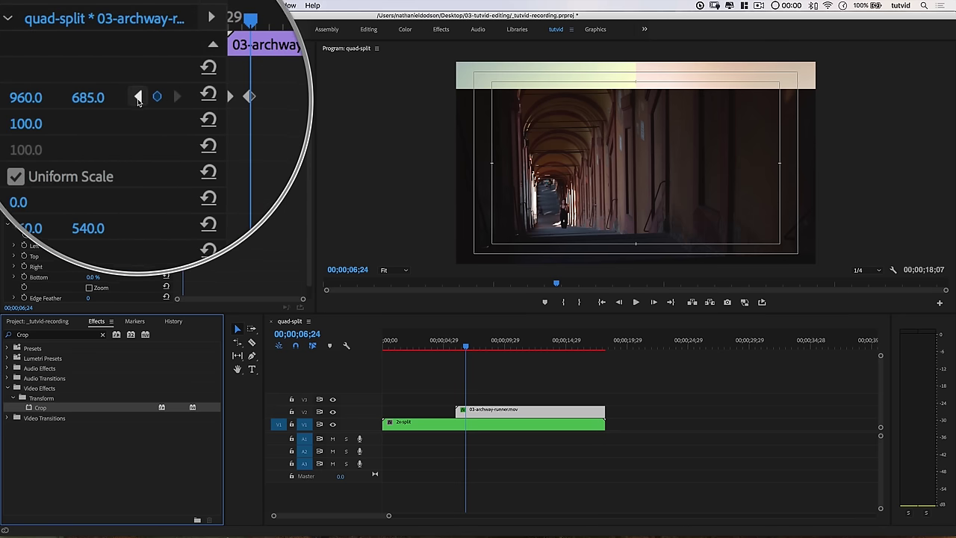
click(138, 98)
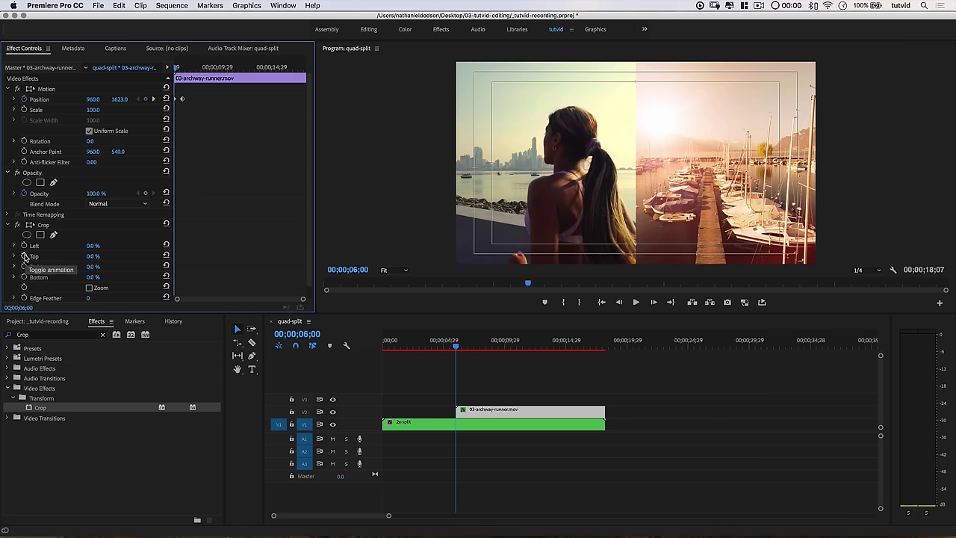
click(25, 256)
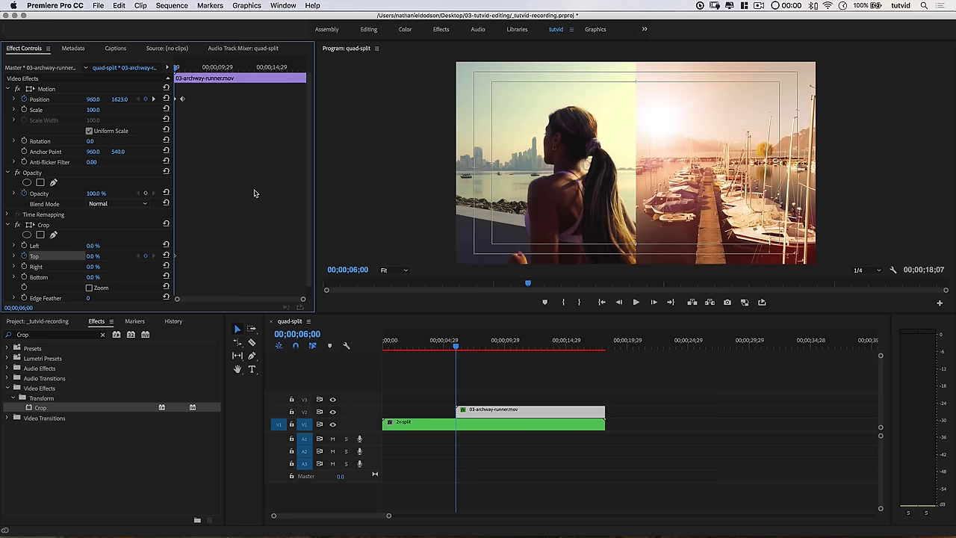
Keyframe the archway clip's Crop Top value at 37% at 00;00;06;24.
key(Right)
key(Right)
key(Right)
key(Right)
key(Right)
key(Right)
key(Right)
key(Right)
key(Right)
key(Right)
key(Right)
key(Right)
key(Right)
key(Right)
key(Right)
key(Right)
key(Right)
key(Right)
key(Right)
key(Right)
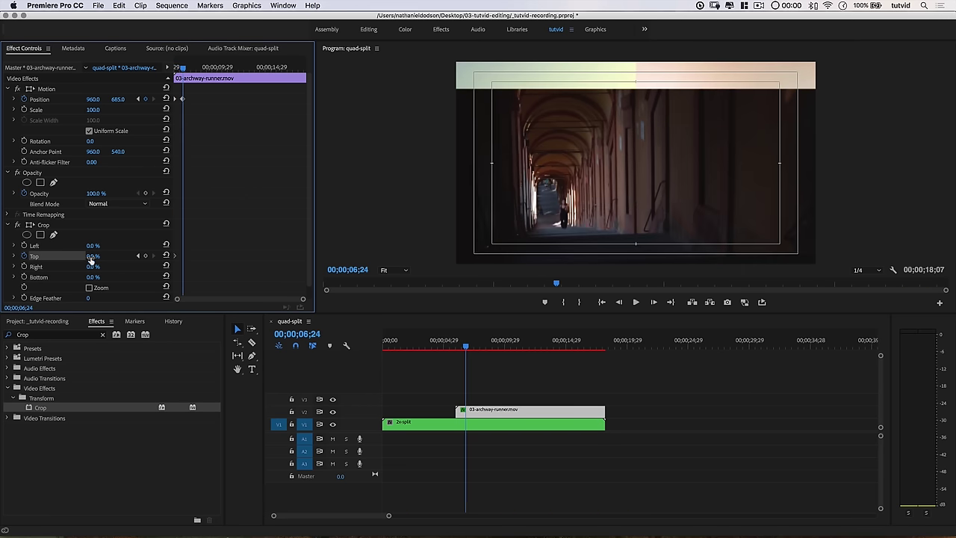
drag(92, 256, 120, 256)
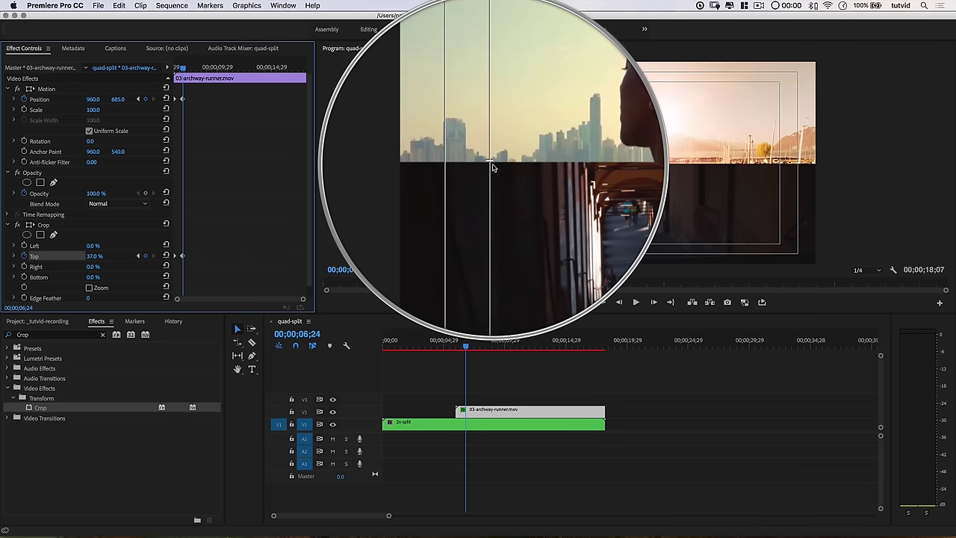
Fine-tune the archway clip's vertical position to 682 so its cropped edge meets the center mark of the safe margins.
click(123, 102)
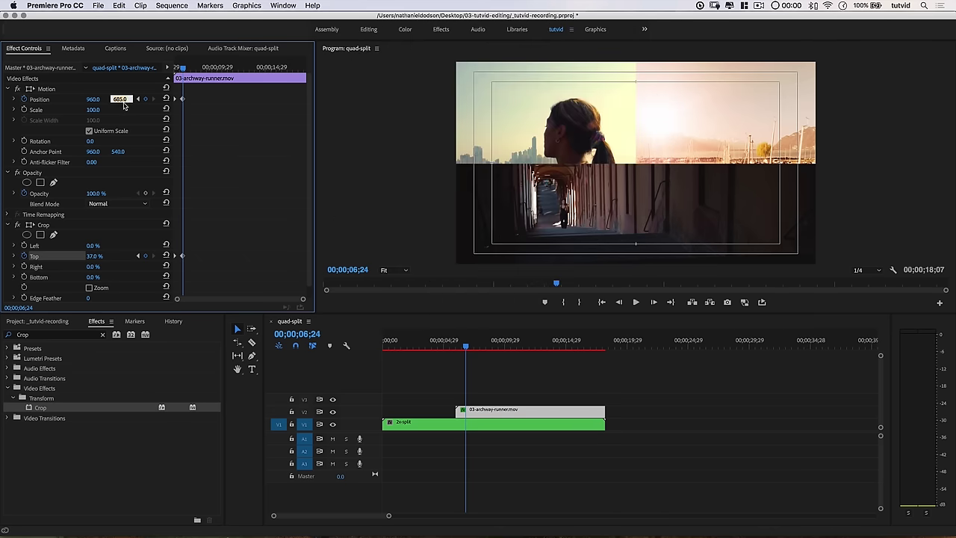
key(Down)
key(Down)
key(Down)
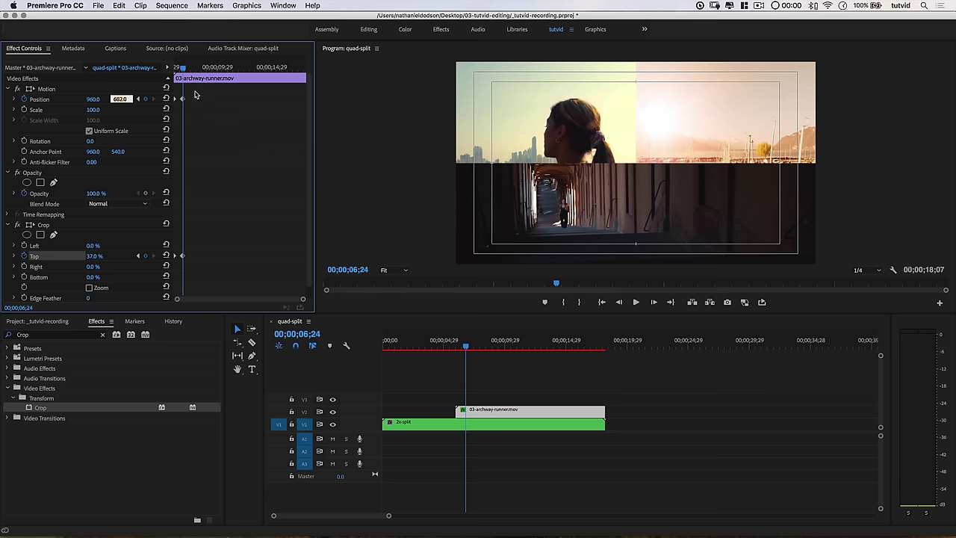
Play back the archway clip's upward slide from 00;00;05;29 to check the animation.
drag(182, 69, 174, 71)
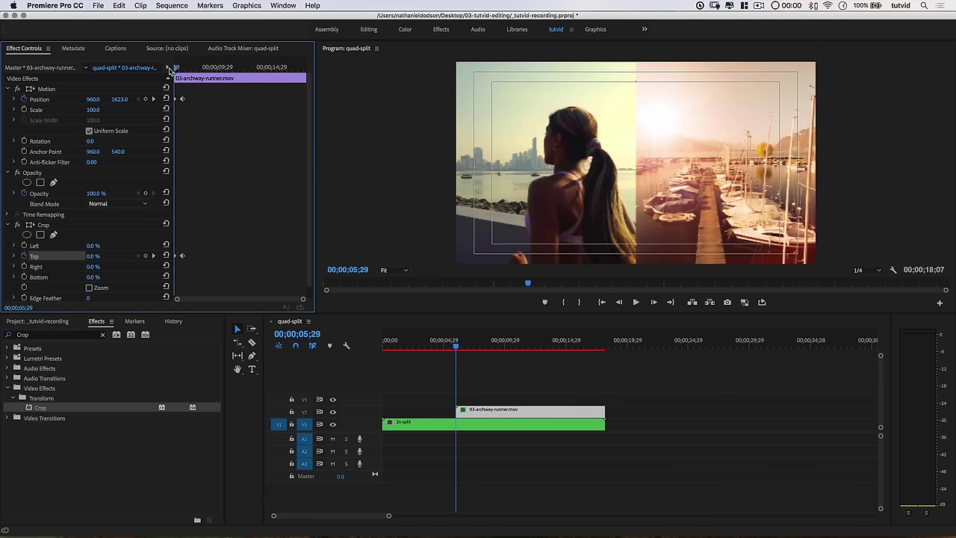
click(456, 349)
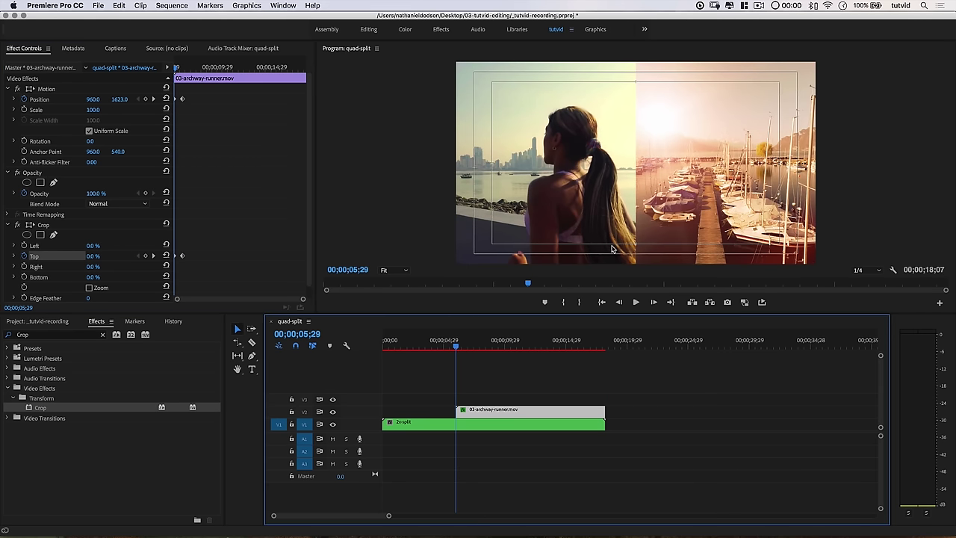
key(space)
key(space)
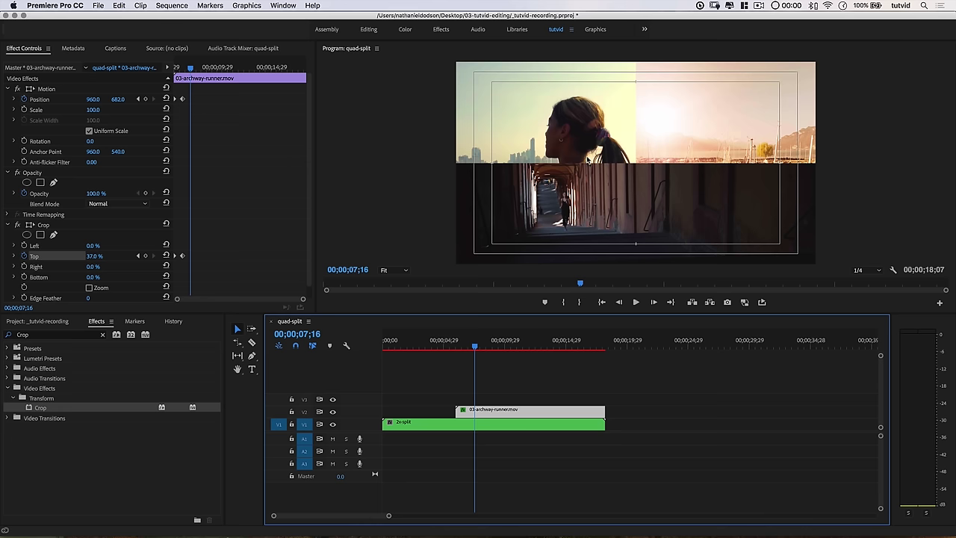
Keyframe the 2x-split clip's vertical position at 540 at 00;00;06;00 and 314 at 00;00;06;24 so it shifts up.
click(138, 99)
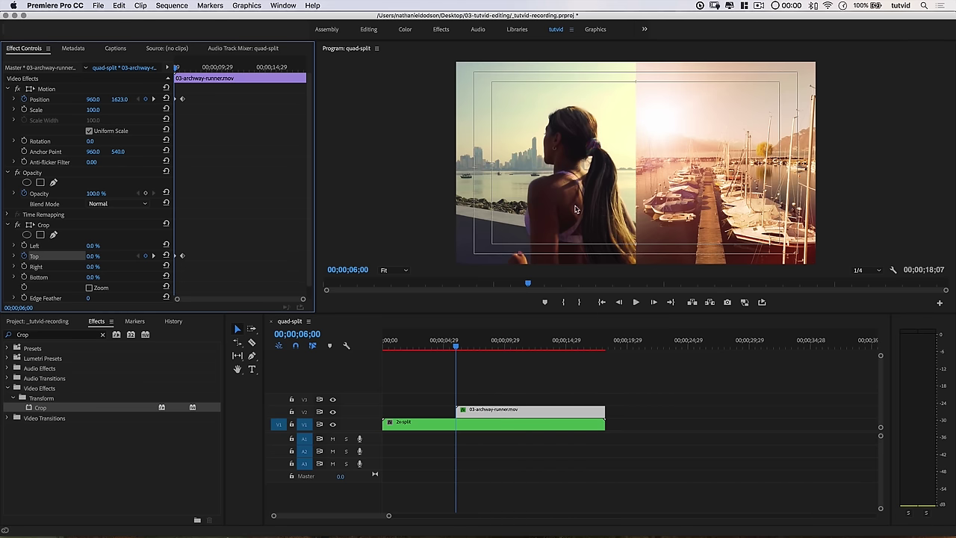
click(485, 424)
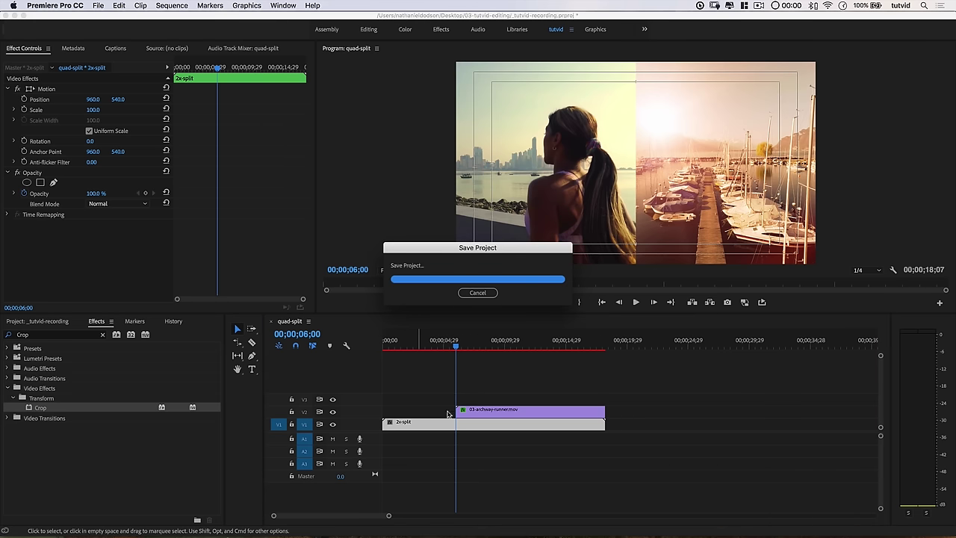
click(23, 99)
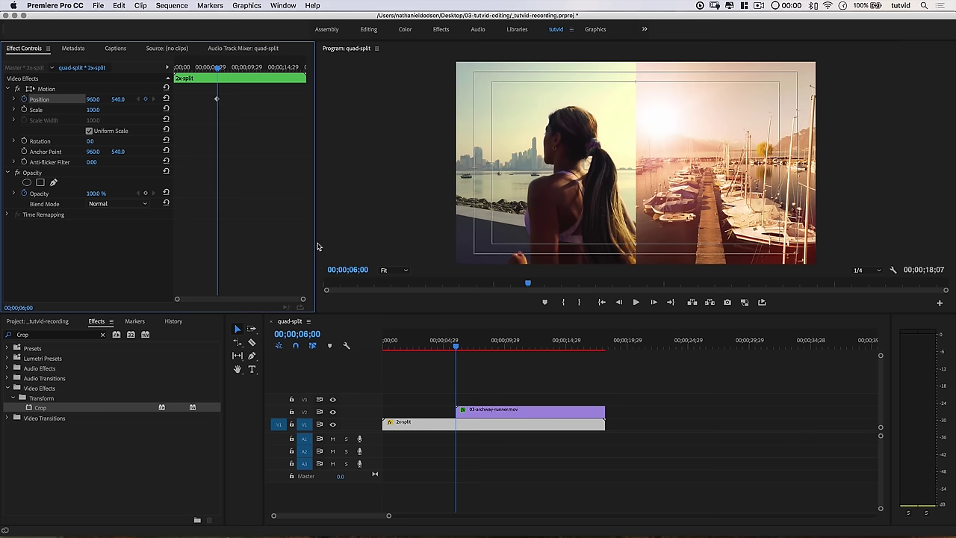
key(Right)
key(Right)
key(Right)
key(Right)
key(Right)
key(Right)
key(Right)
key(Right)
key(Right)
key(Right)
key(Right)
key(Right)
key(Right)
key(Right)
key(Right)
key(Right)
key(Right)
key(Right)
key(Right)
key(Right)
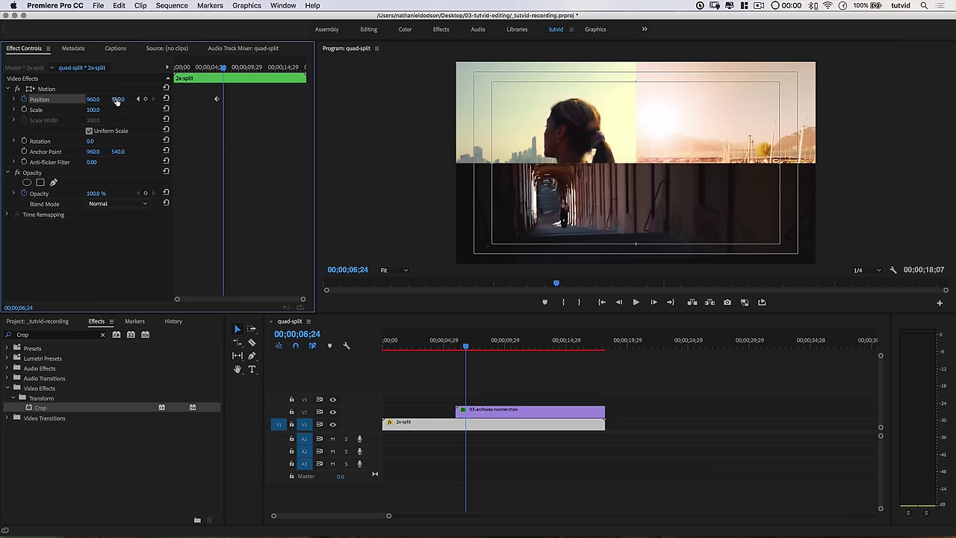
drag(118, 99, 9, 99)
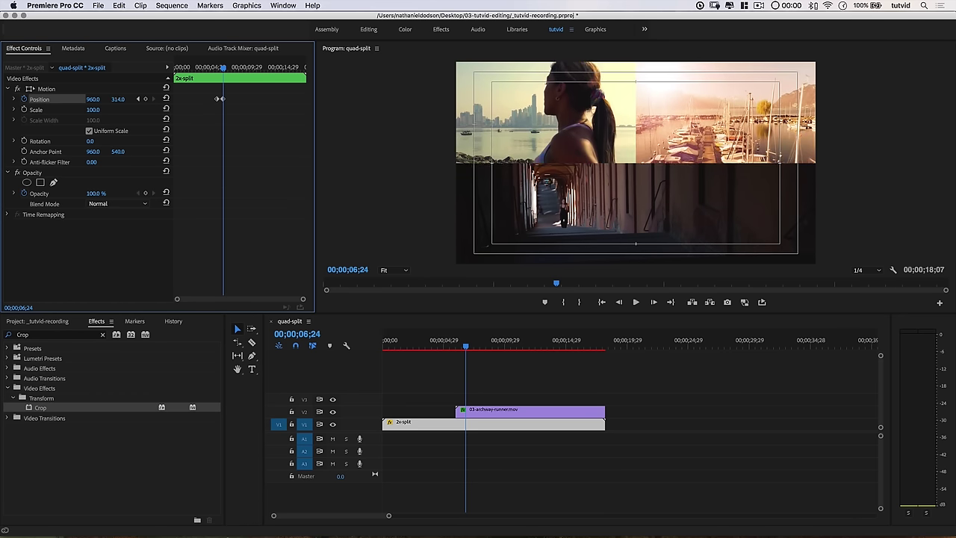
Place 04-plane-in-bay.mov on track V3 at 00;00;10;00 and trim its end to match the clips below.
drag(466, 346, 508, 346)
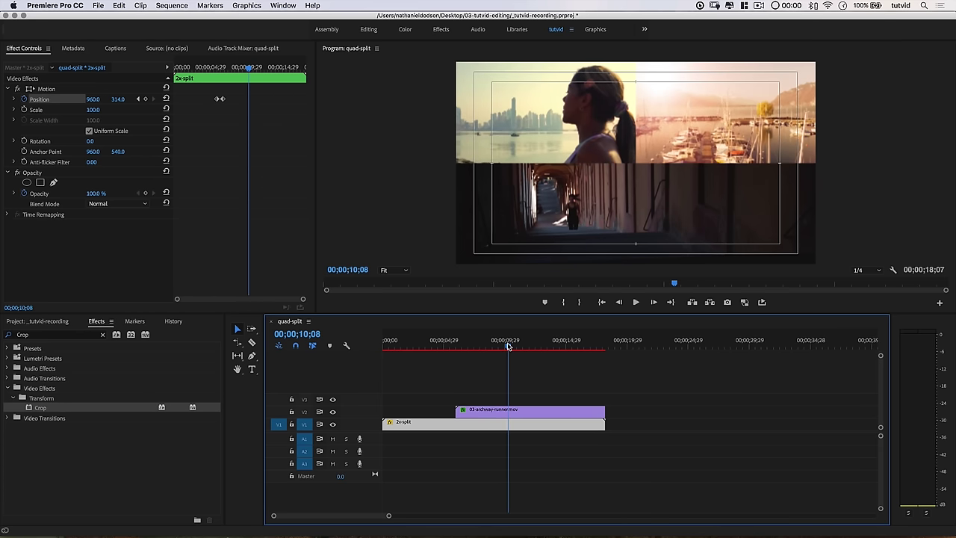
click(302, 334)
text(100)
key(Return)
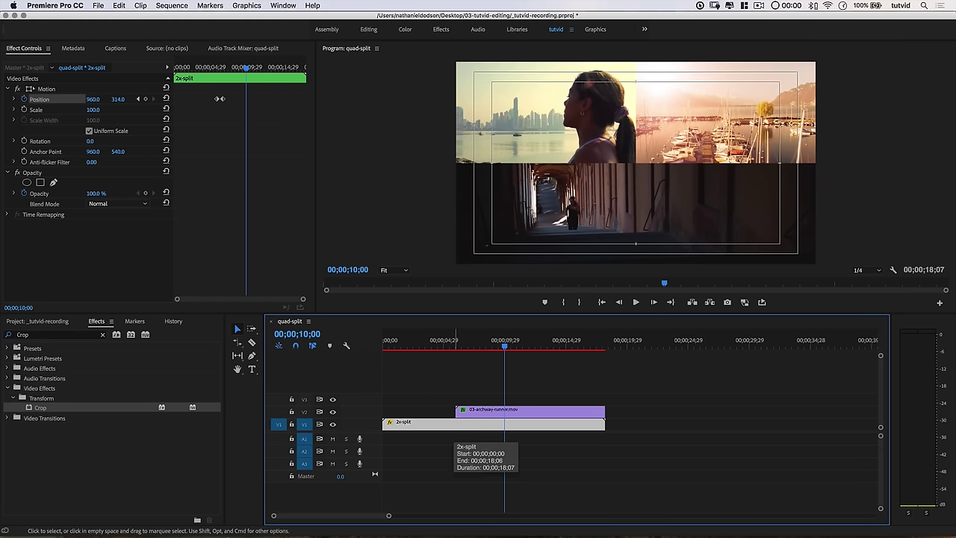
click(45, 322)
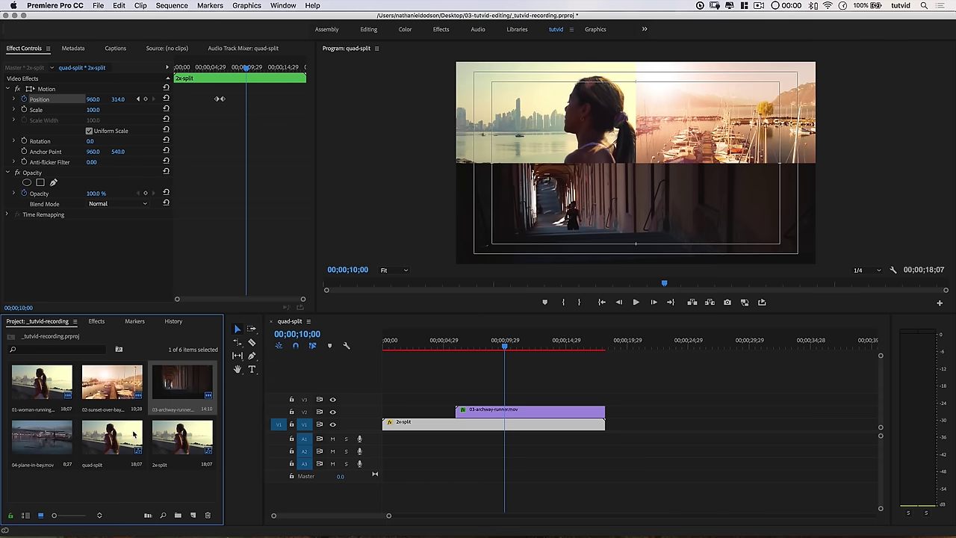
drag(44, 441, 510, 402)
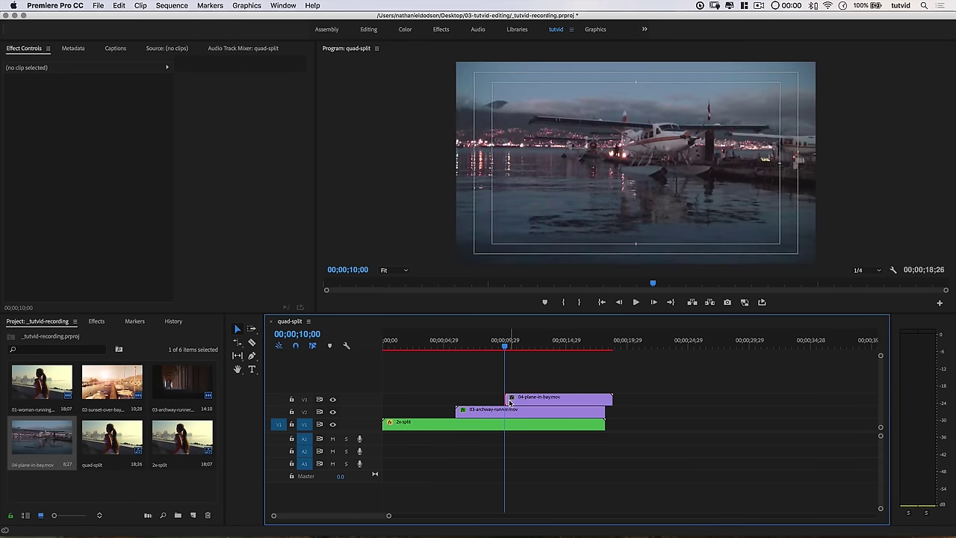
drag(612, 397, 605, 393)
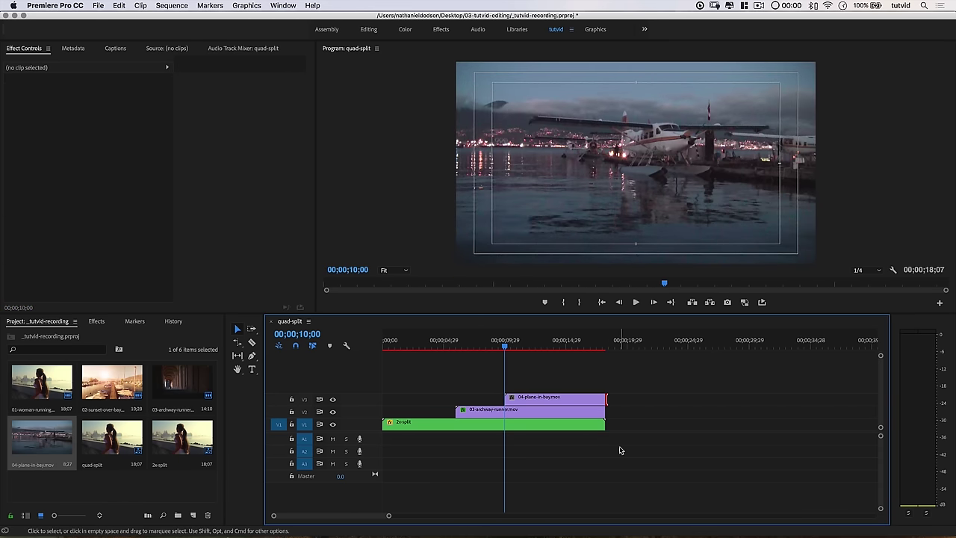
Scale the plane clip to 67 and set its position to 1377, 873 in the frame's lower-right corner.
click(545, 398)
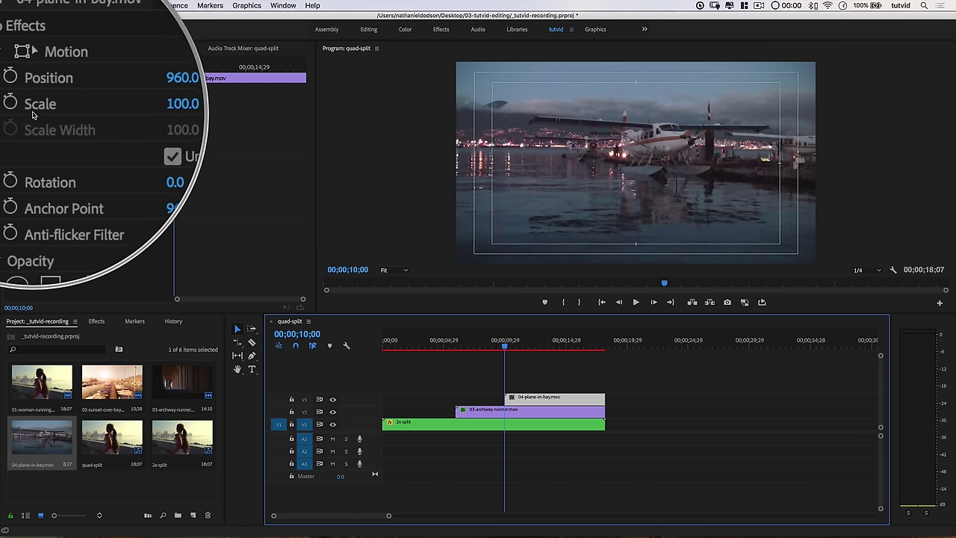
click(97, 109)
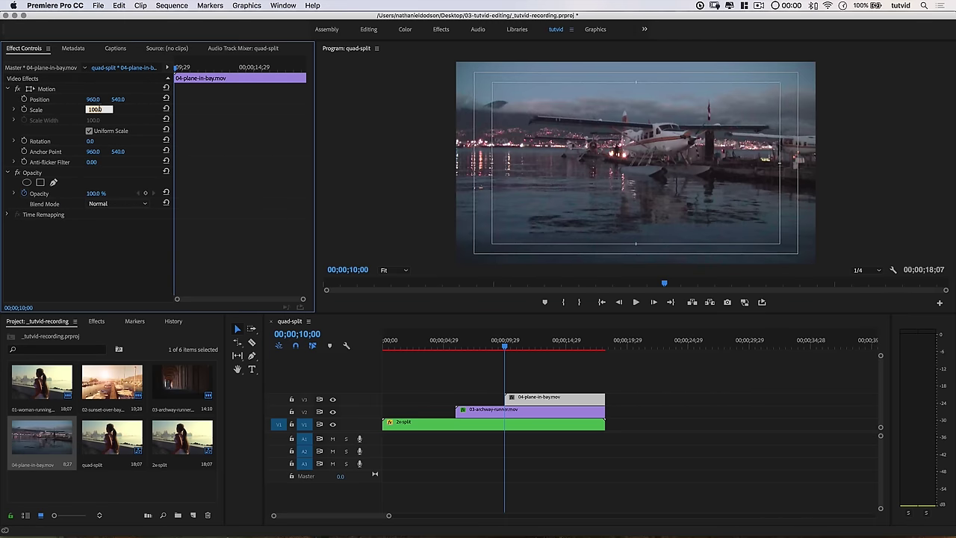
text(67)
key(Return)
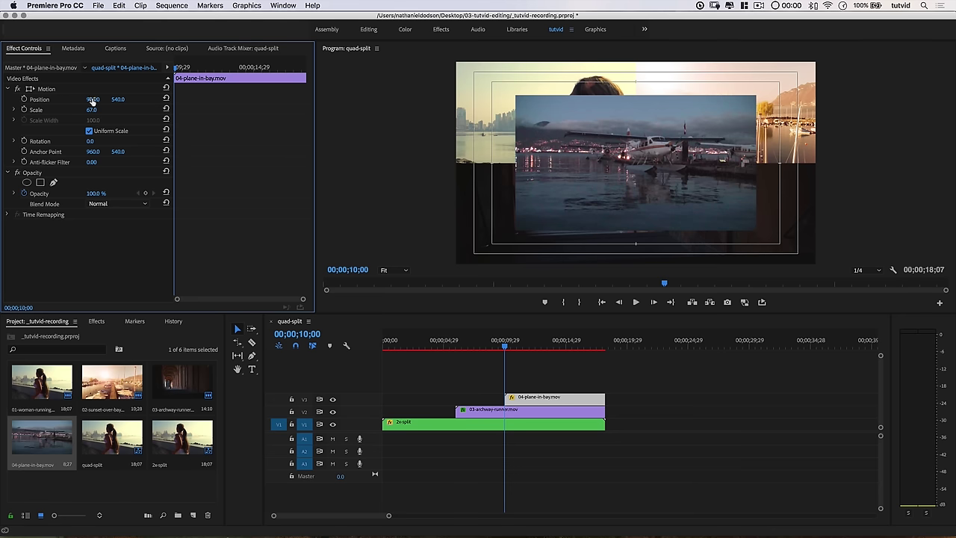
drag(92, 99, 187, 99)
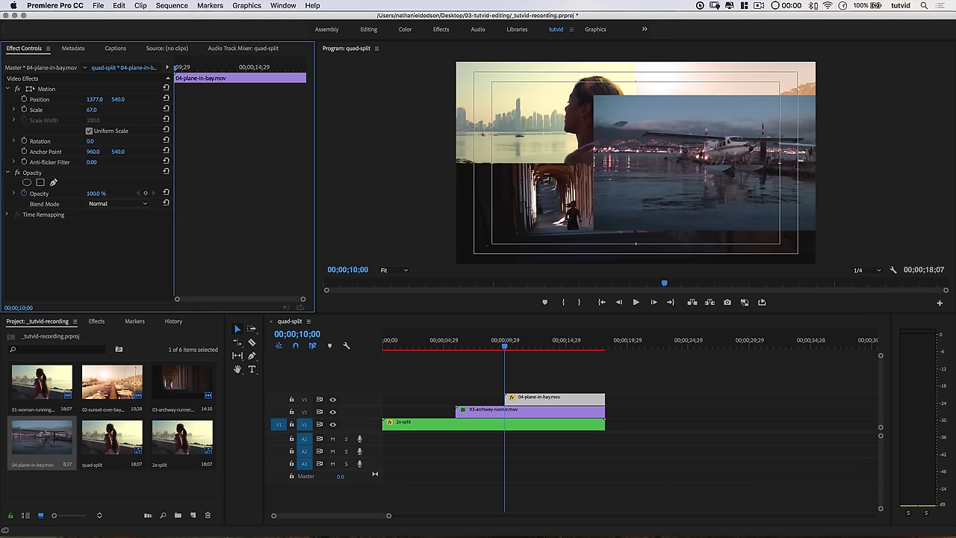
drag(118, 99, 242, 99)
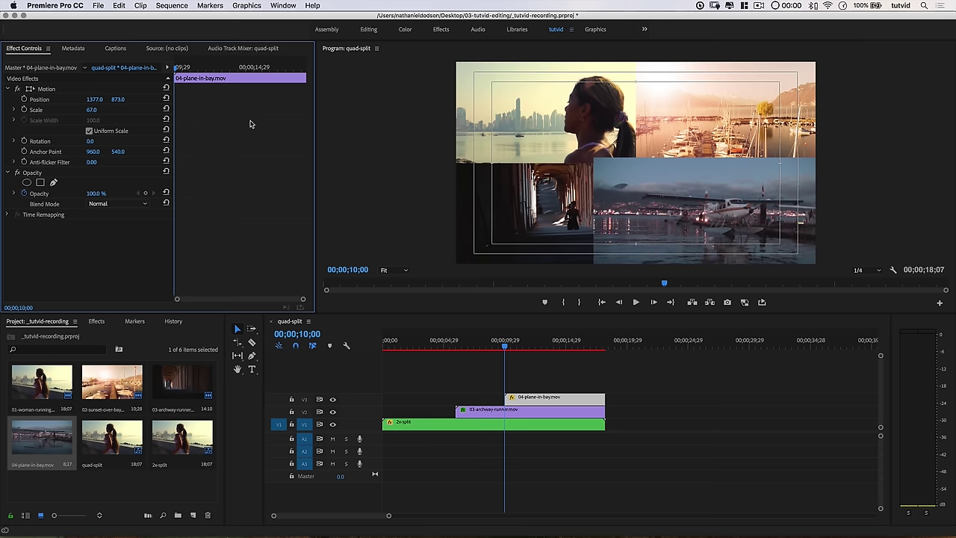
Keyframe the plane clip's horizontal position at 1377 at 00;00;10;24 and 2572 at 00;00;09;29 so it slides in from the right.
key(space)
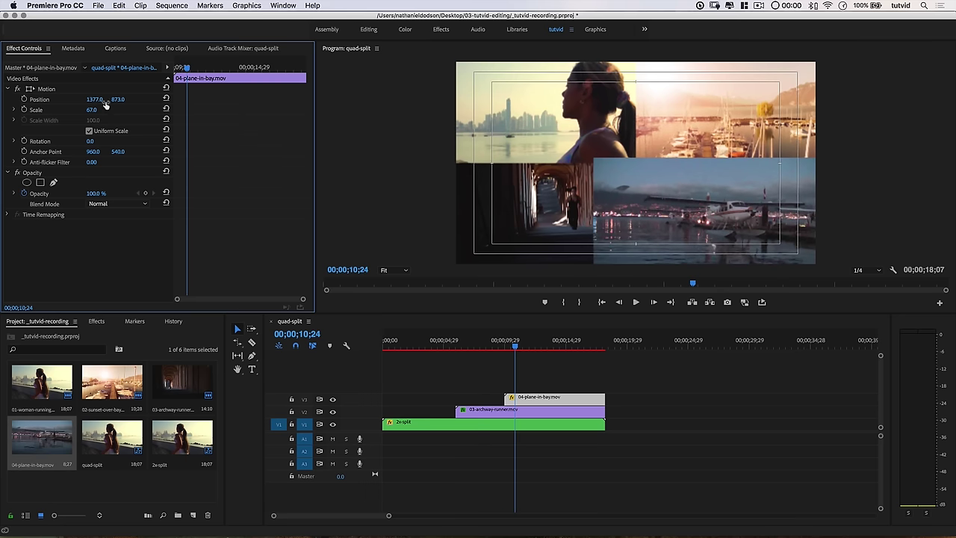
click(24, 99)
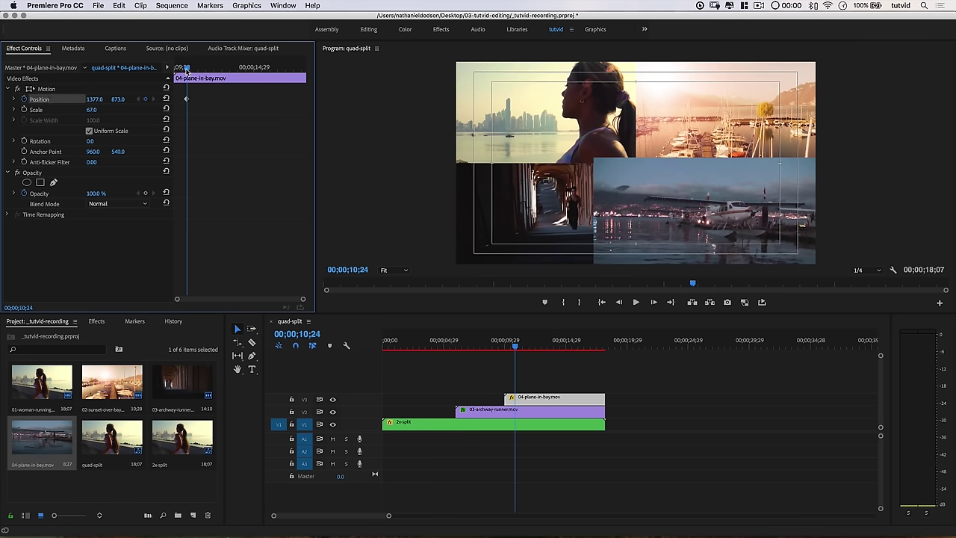
drag(186, 67, 175, 67)
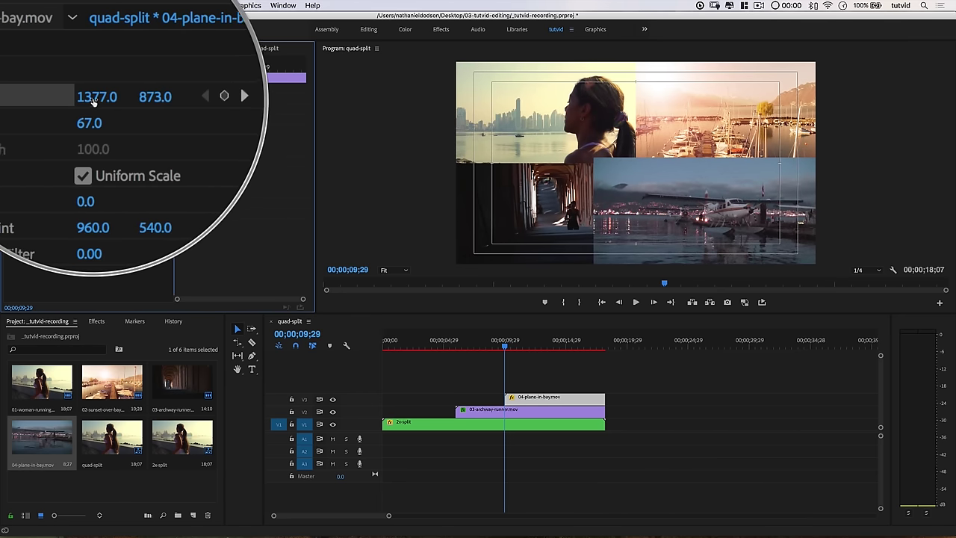
drag(93, 100, 227, 100)
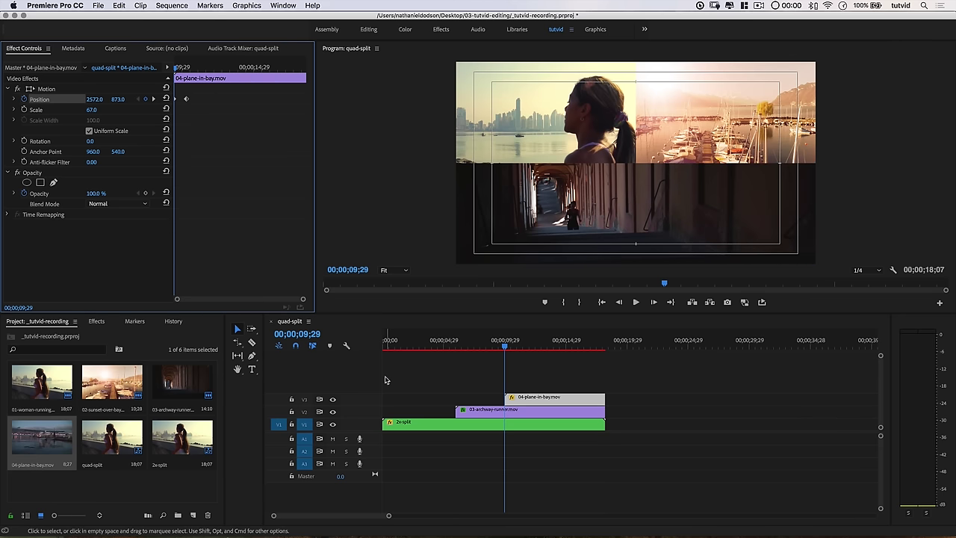
Apply the Crop effect to the plane clip and set its Top crop to 4%.
mouse_move(505, 347)
mouse_down()
mouse_move(526, 349)
mouse_move(500, 345)
mouse_move(516, 345)
mouse_up()
key(d)
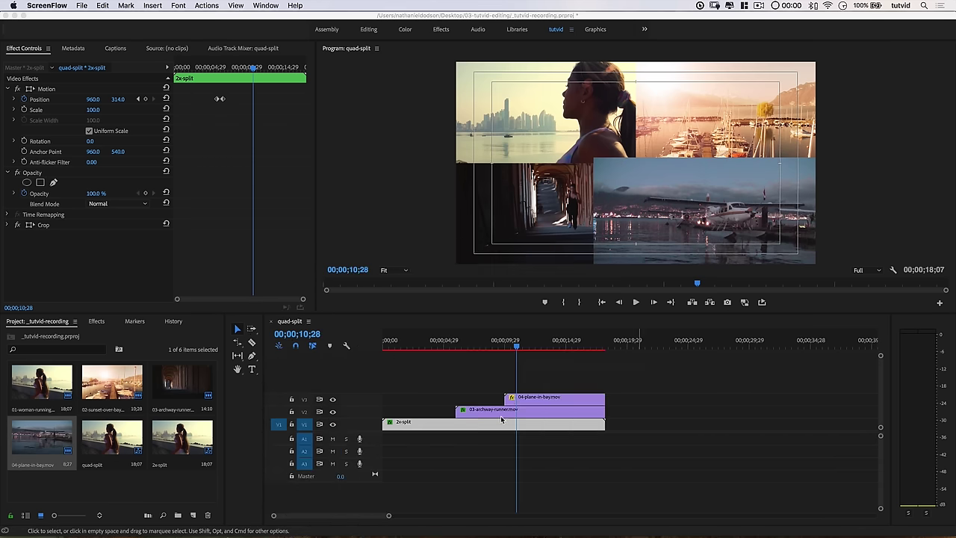
click(515, 347)
click(537, 402)
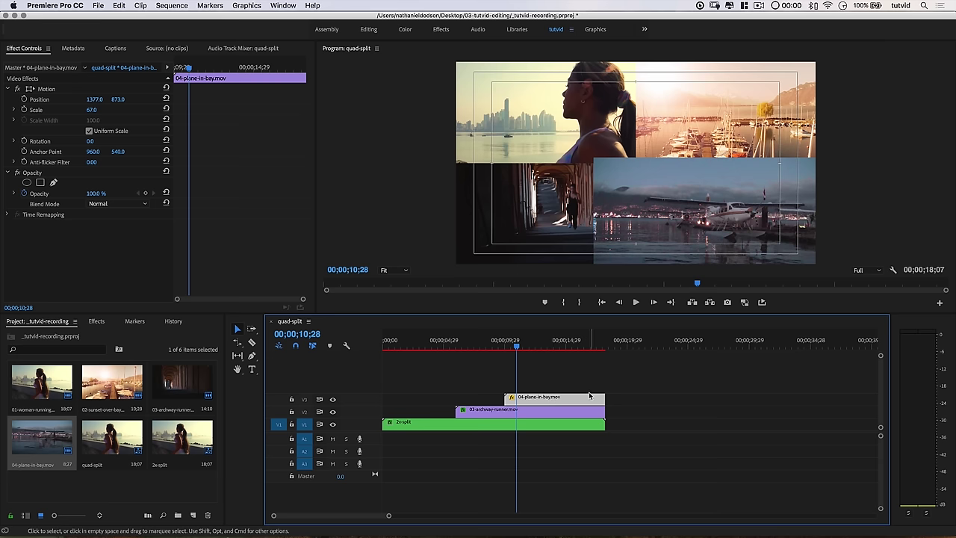
click(96, 322)
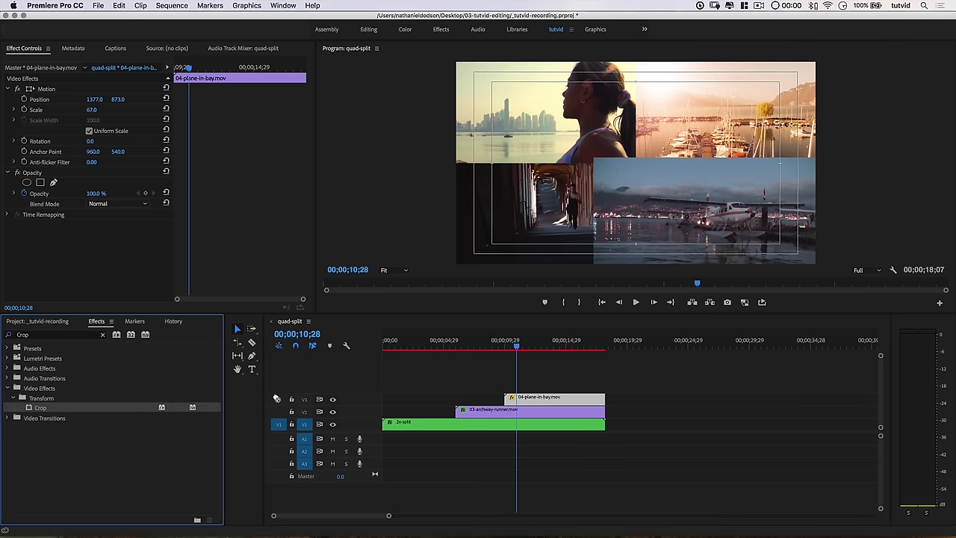
drag(276, 399, 553, 397)
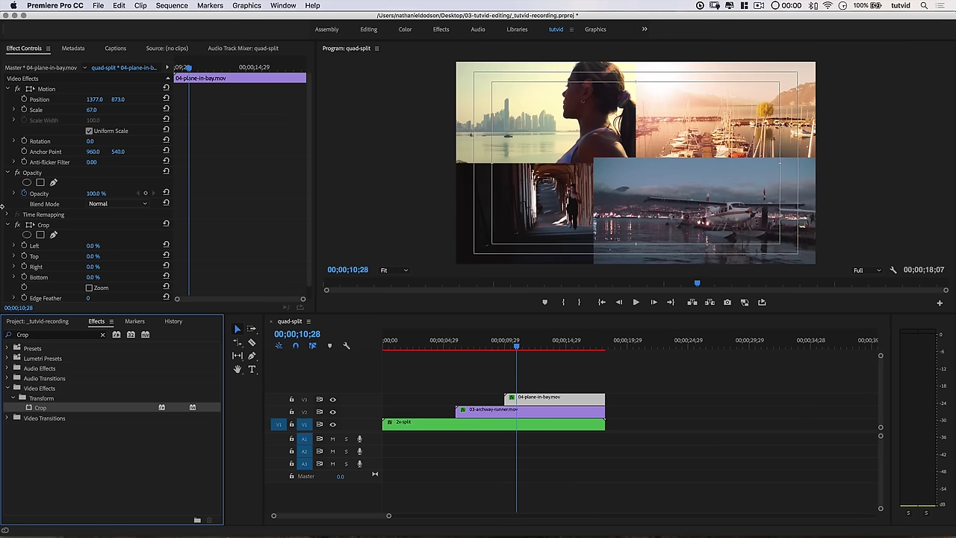
click(91, 257)
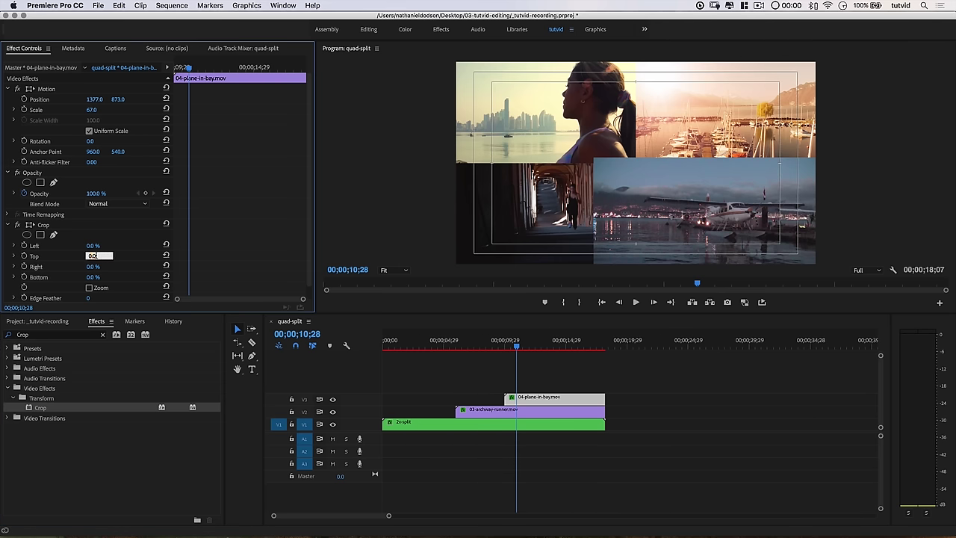
text(4)
key(Return)
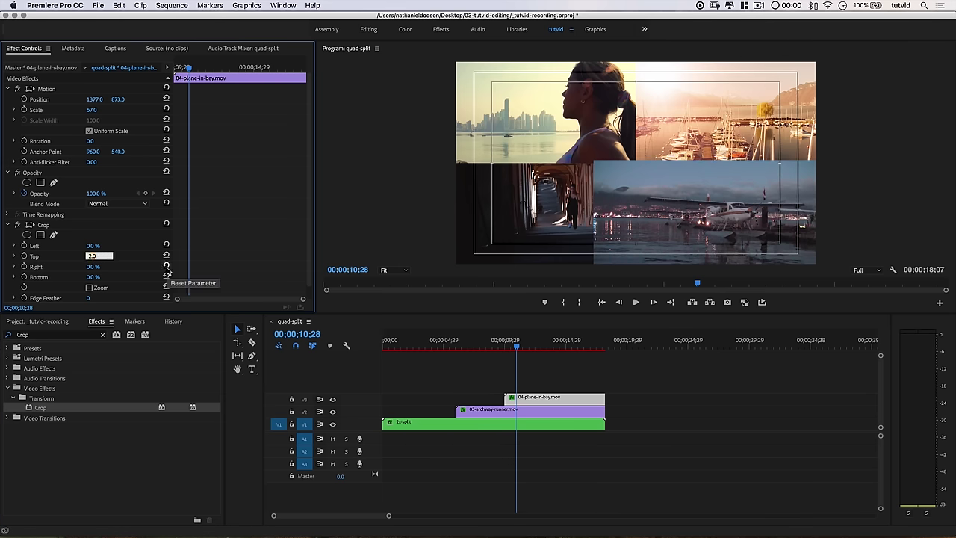
click(495, 377)
click(540, 396)
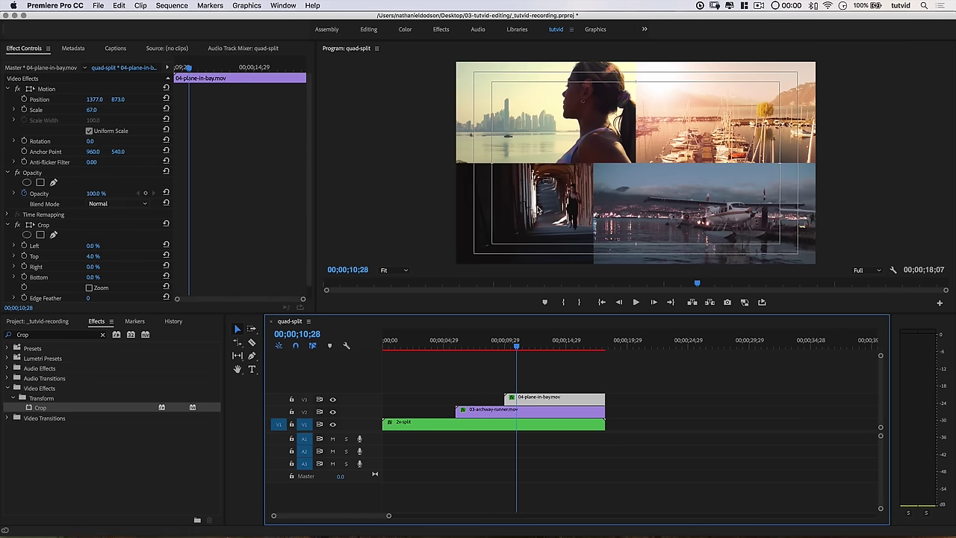
Fine-tune the plane clip's vertical position to 874 so its top edge lines up with the archway clip's top edge.
click(397, 271)
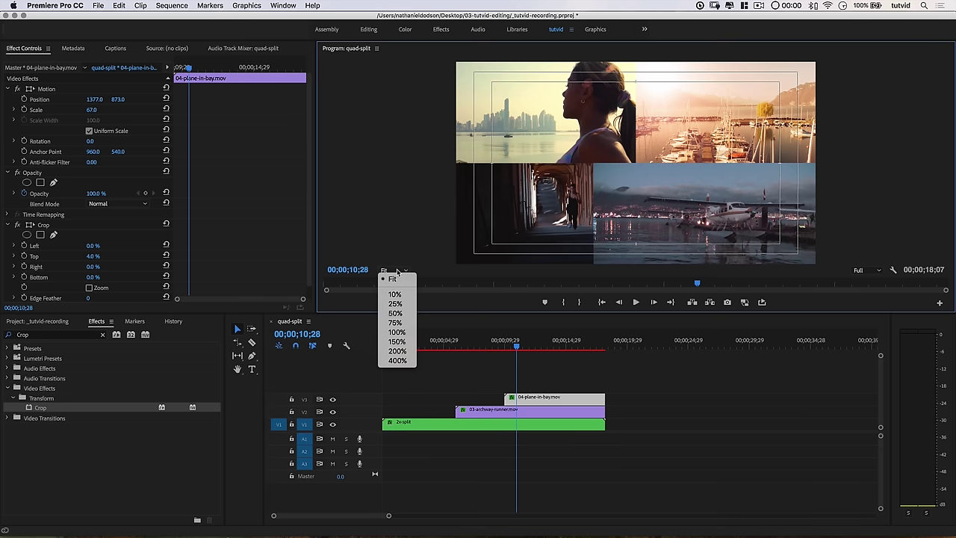
click(396, 361)
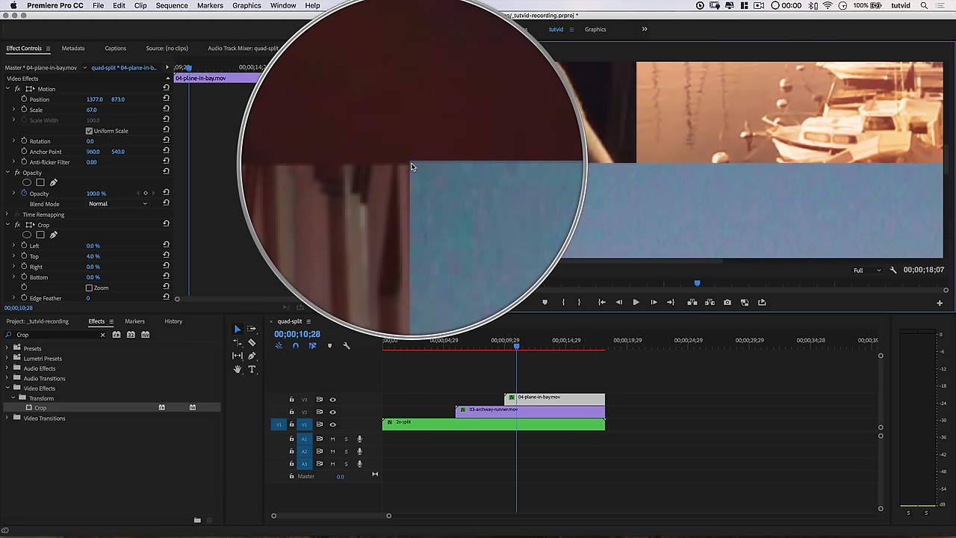
click(535, 398)
click(118, 99)
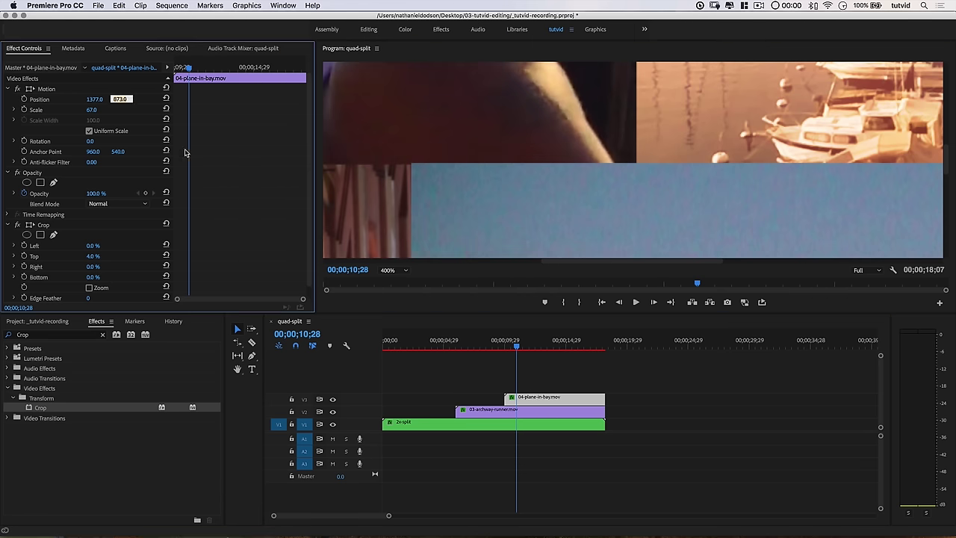
key(Up)
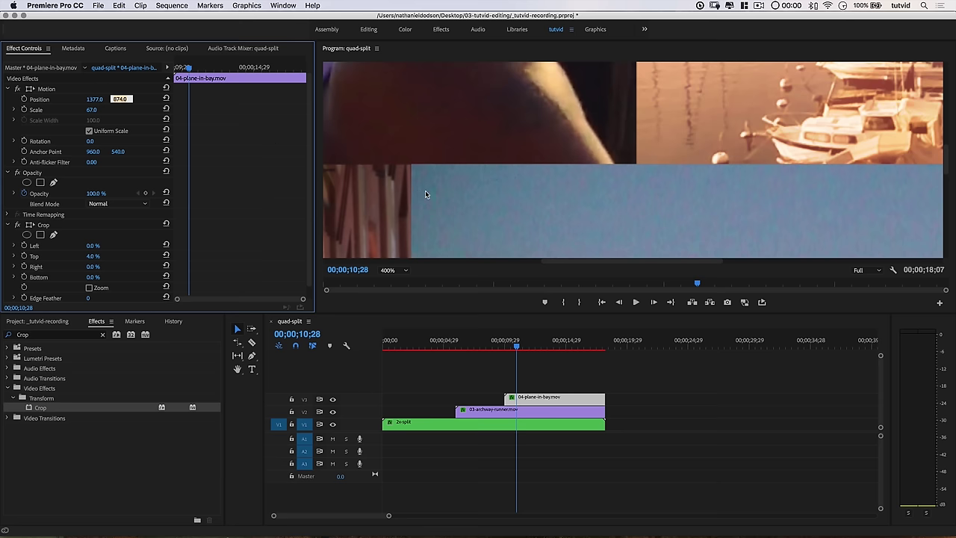
click(520, 358)
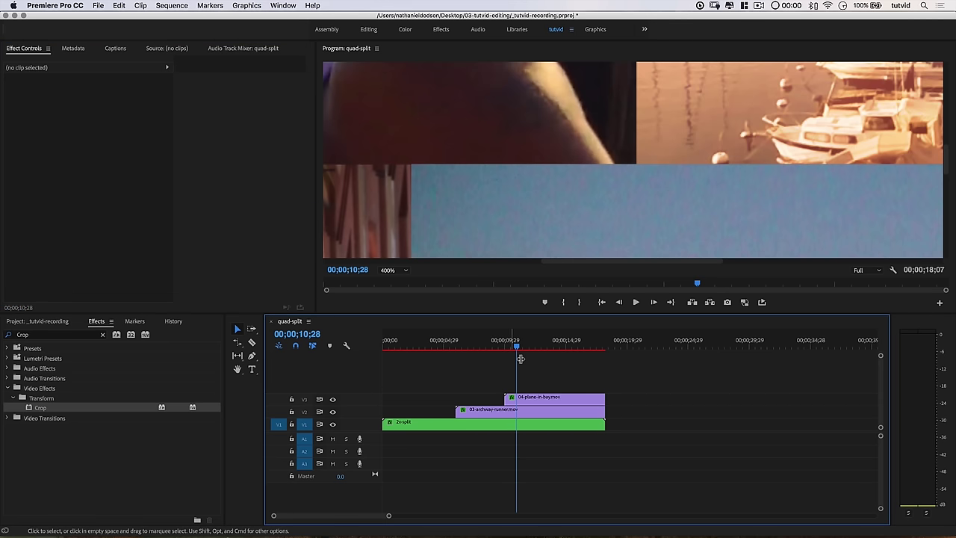
click(394, 270)
click(427, 287)
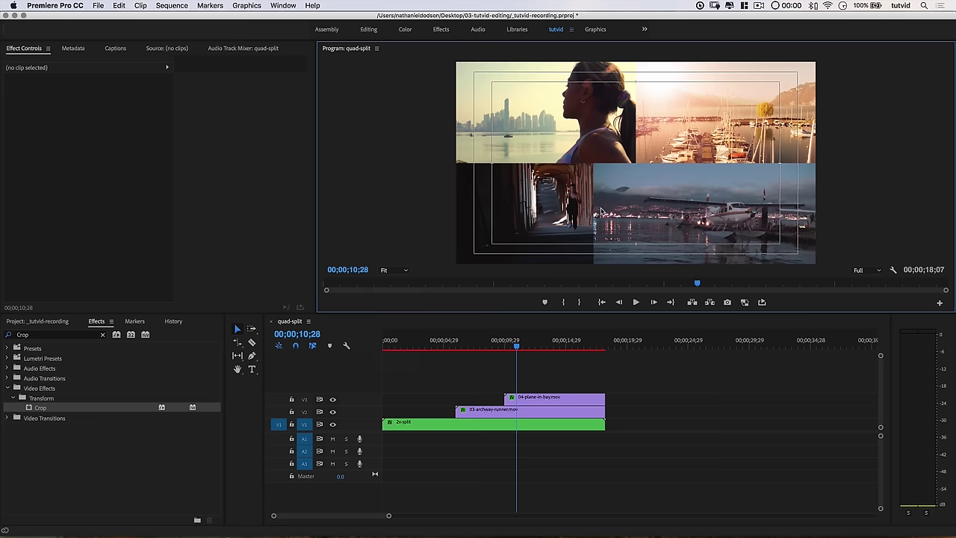
Target track V3, move the playhead to the plane clip's first frame at 00;00;09;29, and select that clip.
click(533, 400)
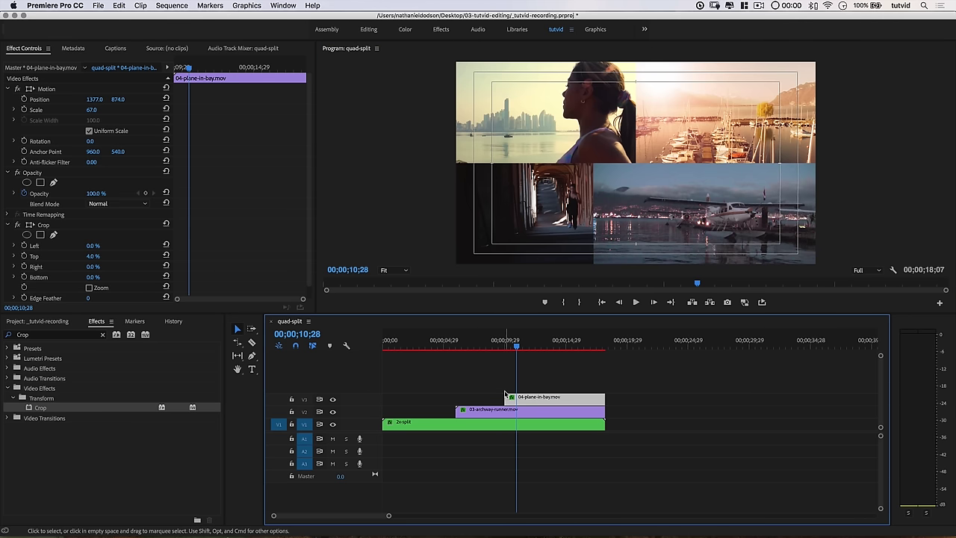
click(567, 421)
key(Home)
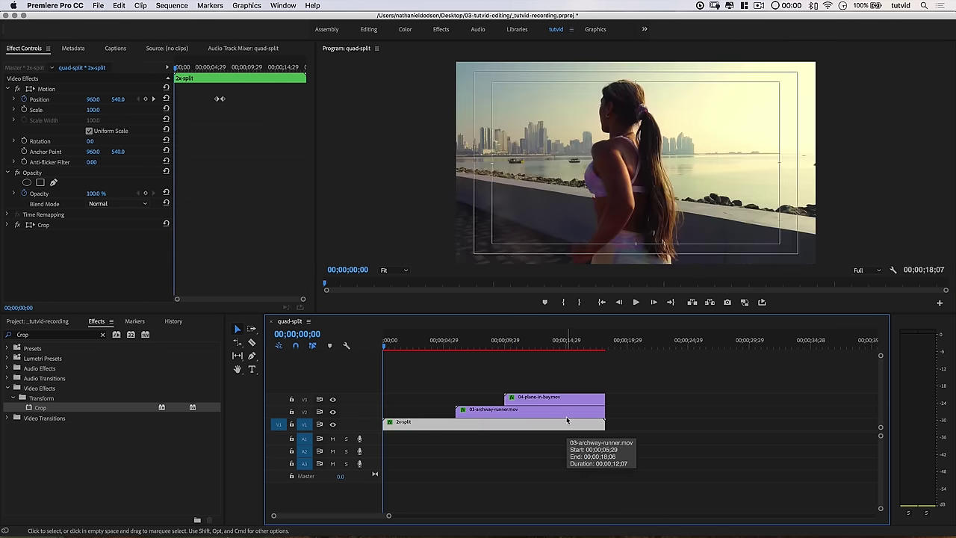
click(304, 400)
click(527, 344)
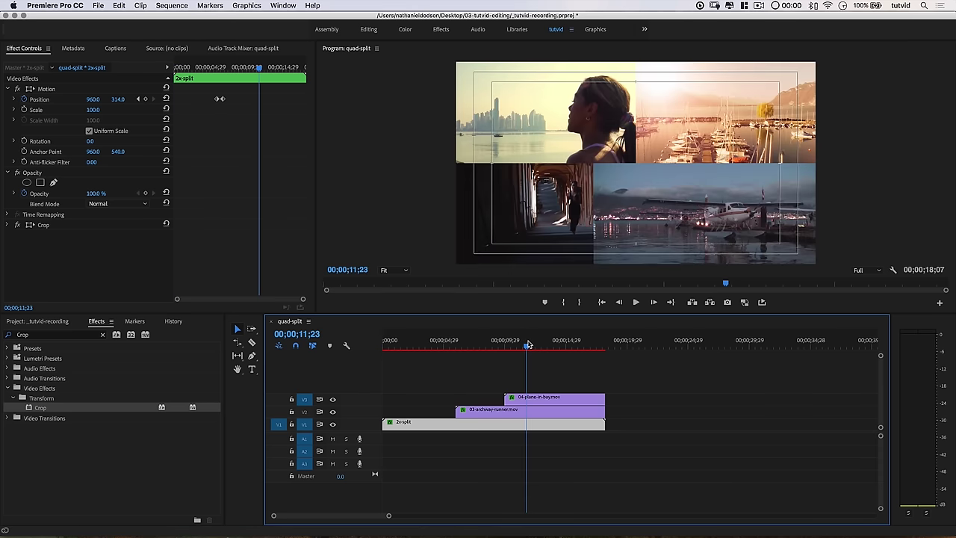
key(Up)
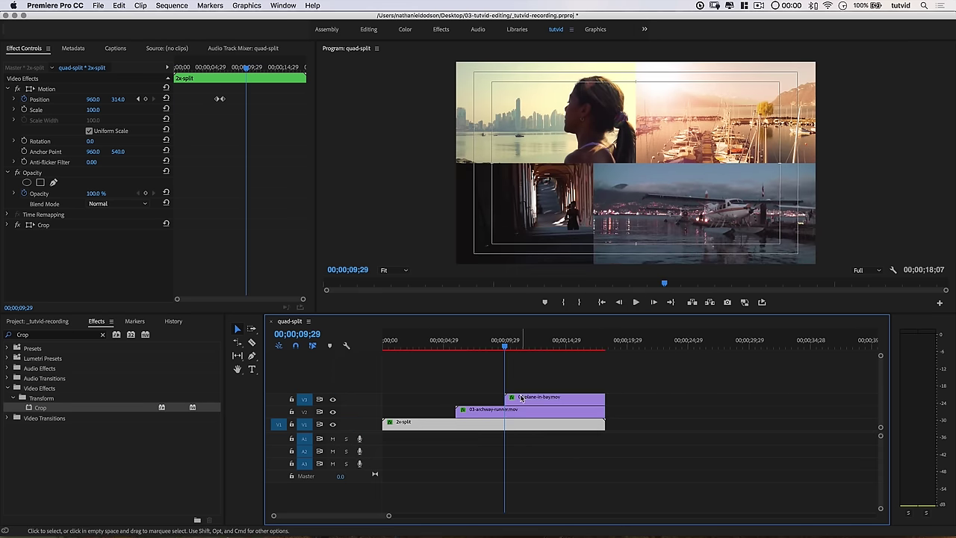
click(521, 398)
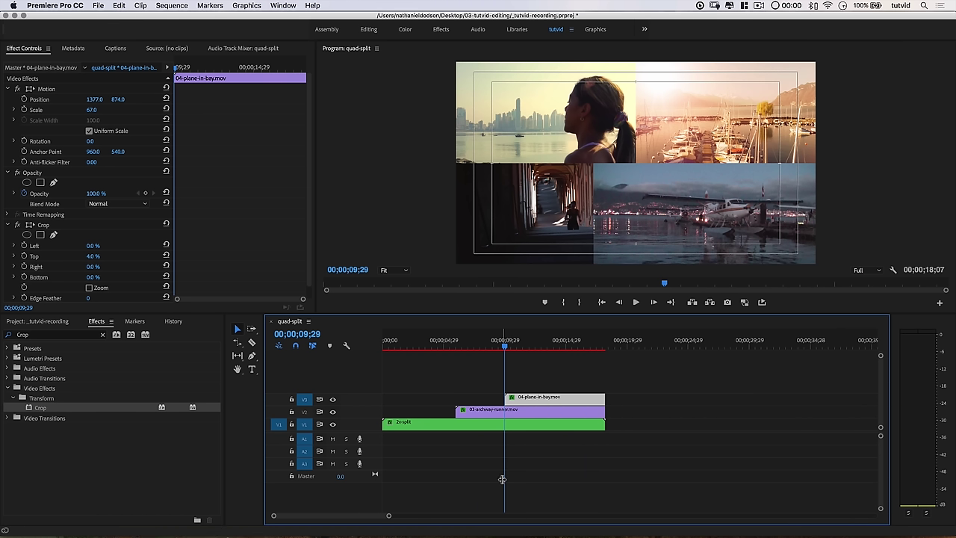
Keyframe the plane clip's horizontal position at 1377 at 00;00;10;24 and 2571 at its first frame, and scrub through the slide-in.
key(space)
key(space)
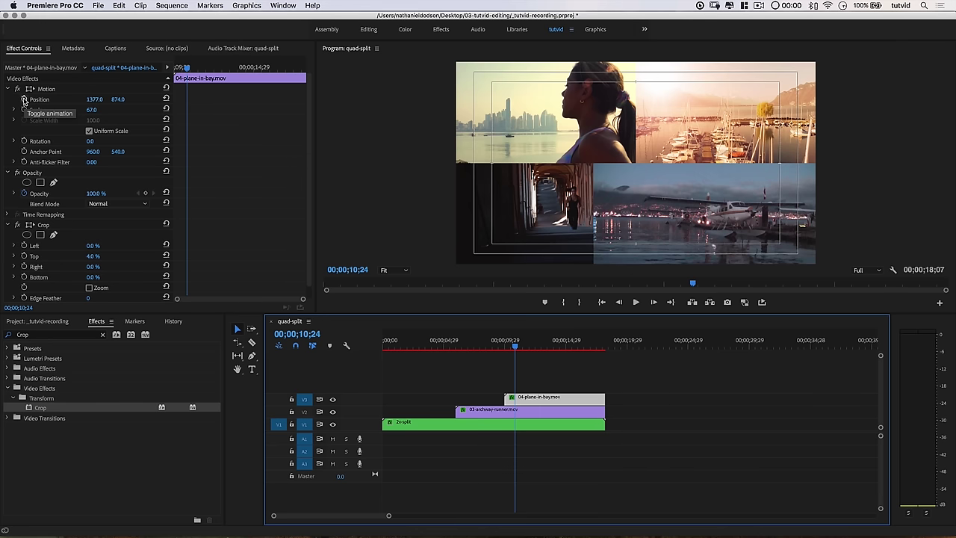
click(24, 99)
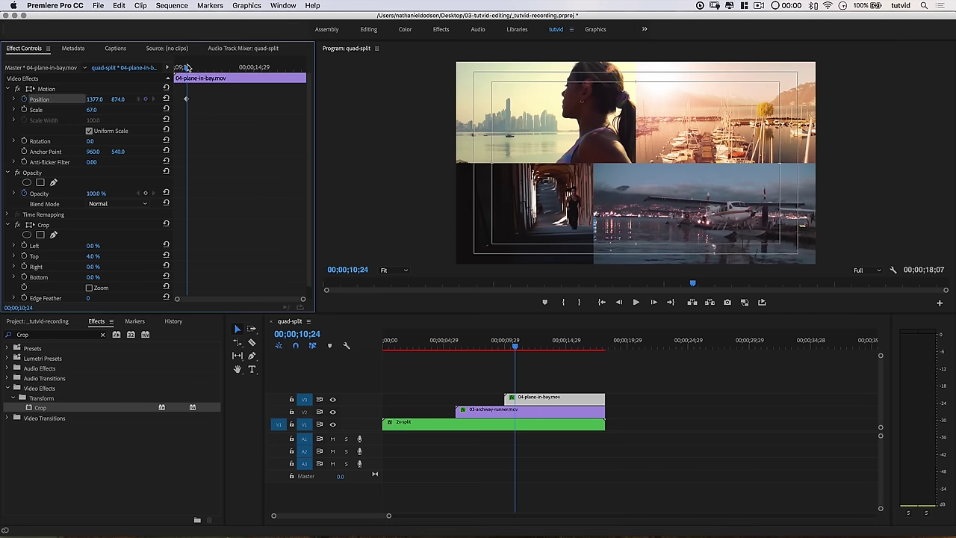
drag(187, 67, 175, 67)
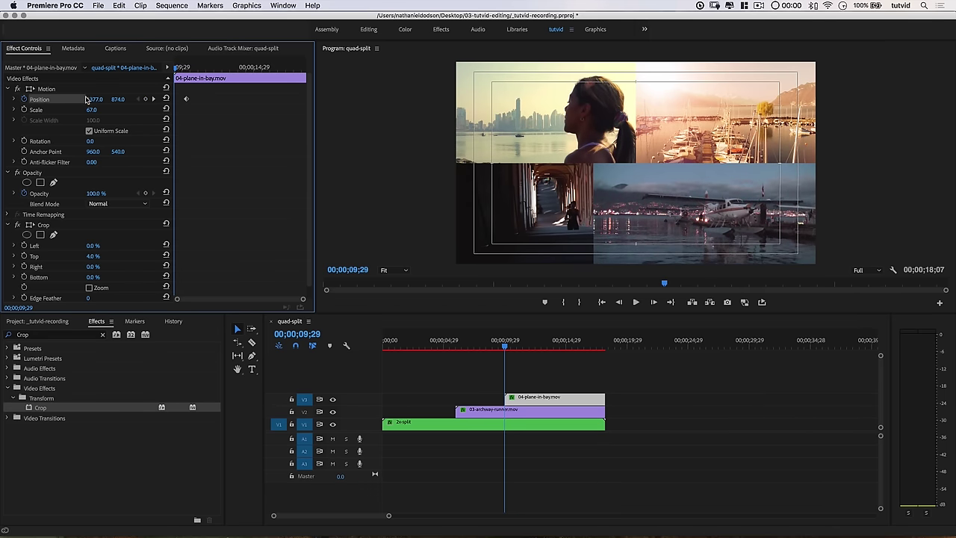
drag(96, 102, 190, 102)
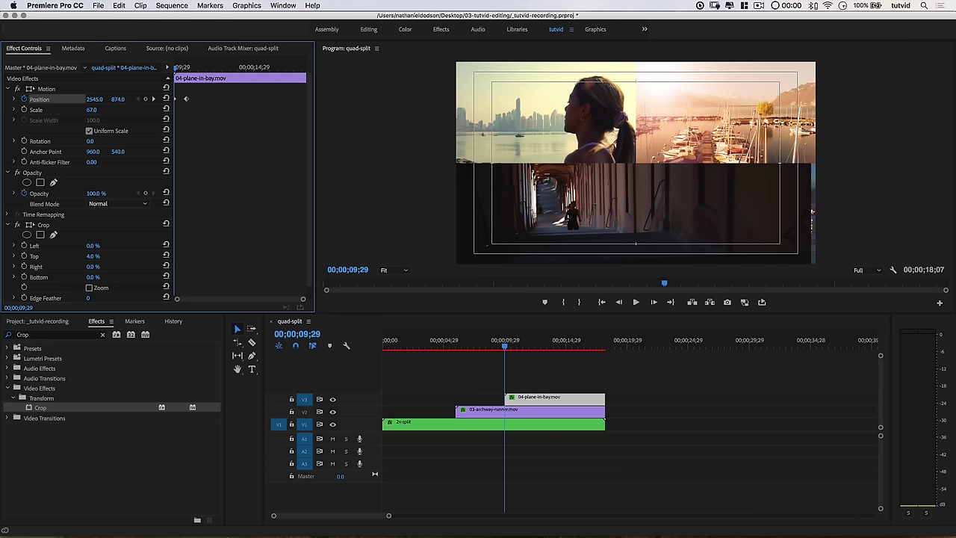
click(501, 348)
drag(501, 349, 543, 347)
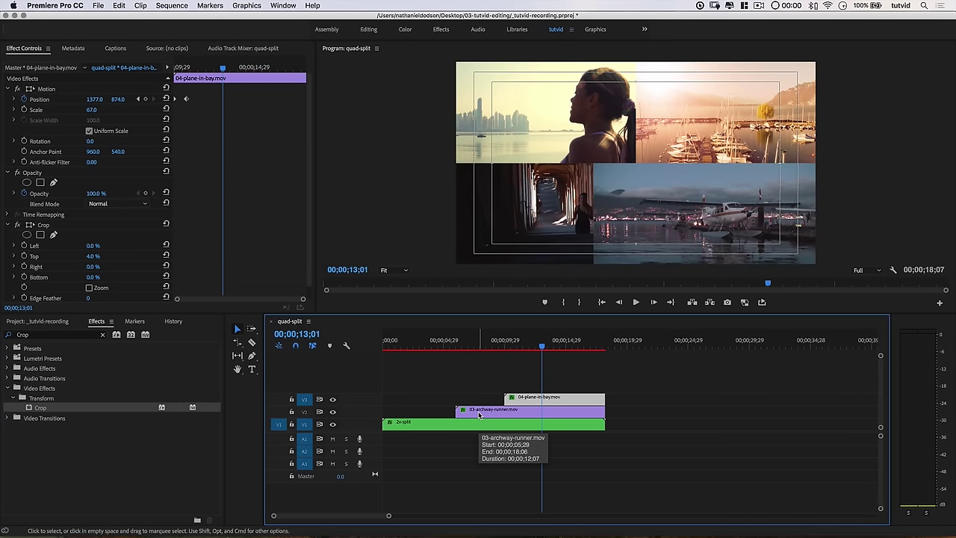
Keyframe the plane clip's Left crop at 0% on its first frame and 18% at 00;00;10;24.
key(Up)
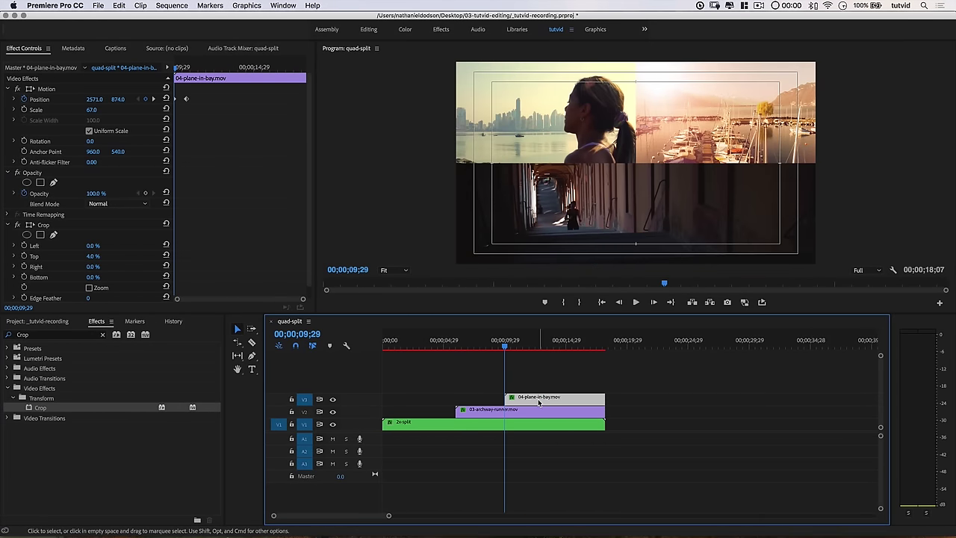
click(24, 248)
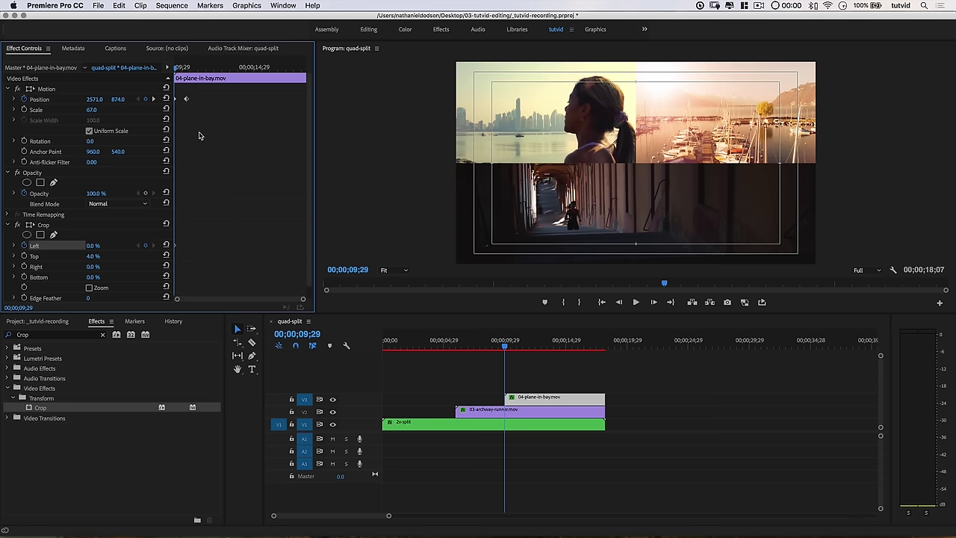
click(154, 99)
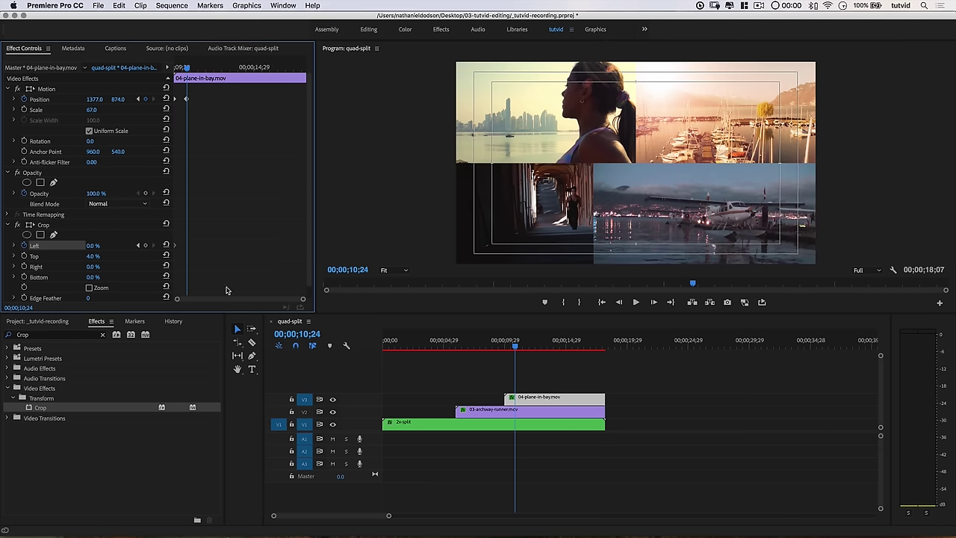
click(98, 245)
key(Up)
key(Up)
key(Up)
key(Up)
key(Up)
key(Up)
key(Up)
key(Up)
key(Up)
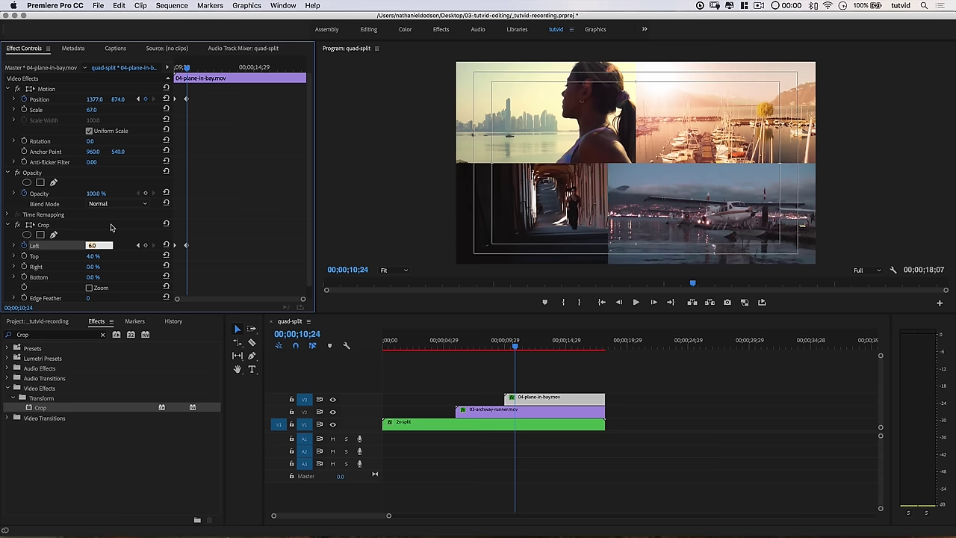
key(Up)
key(Up)
key(Up)
key(Up)
key(Up)
key(Up)
key(Up)
key(Up)
key(Up)
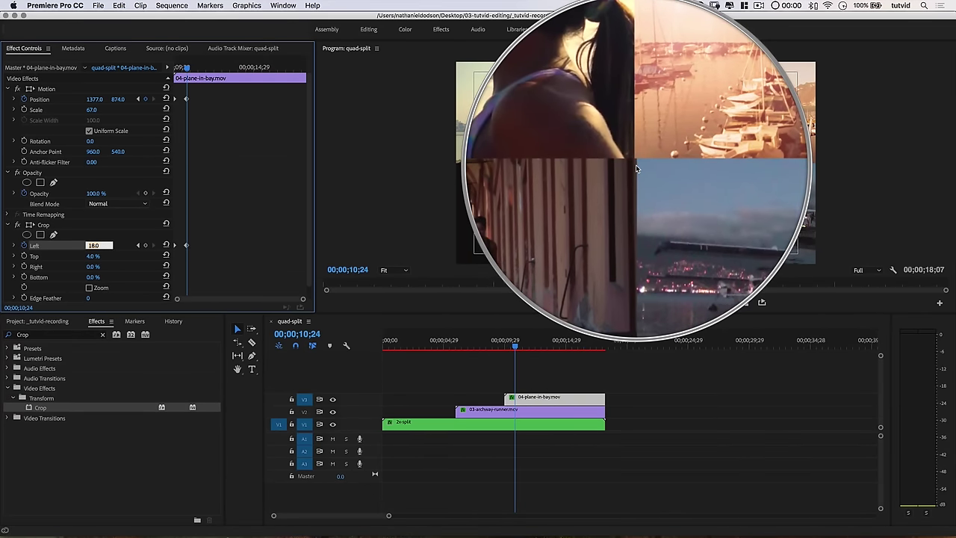
click(631, 237)
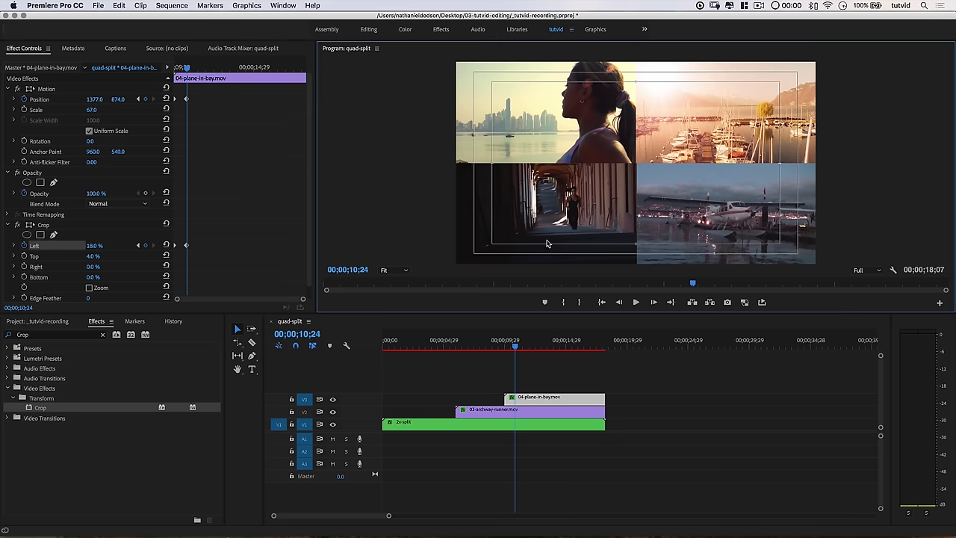
At 400% magnification, set the plane clip's horizontal position to 1372 at 00;00;10;24 to align with the upper split, and restore the Fit view.
click(389, 269)
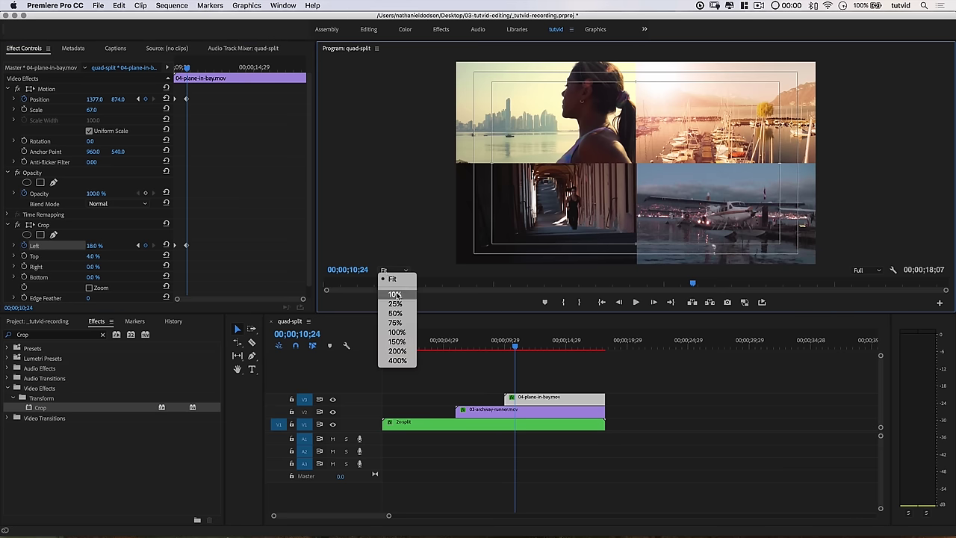
click(397, 360)
click(532, 402)
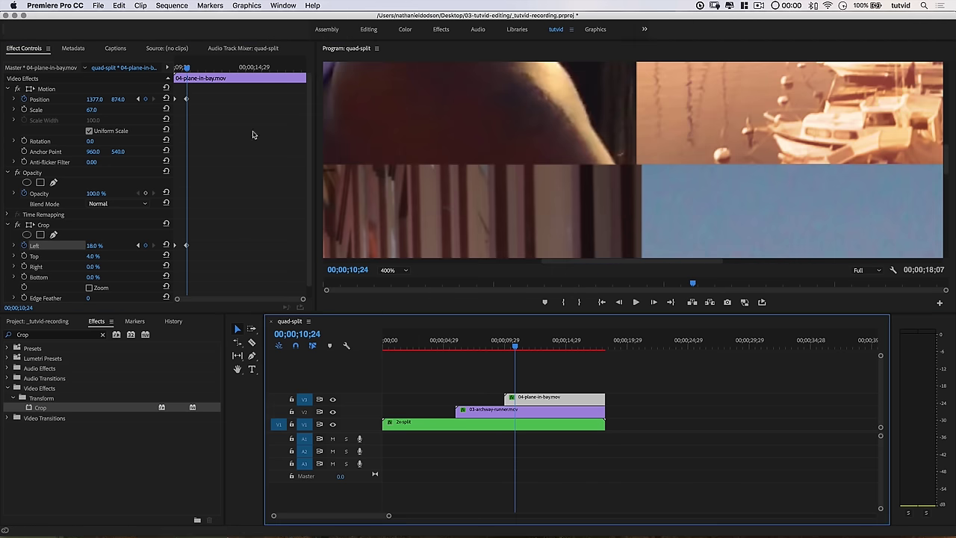
click(95, 100)
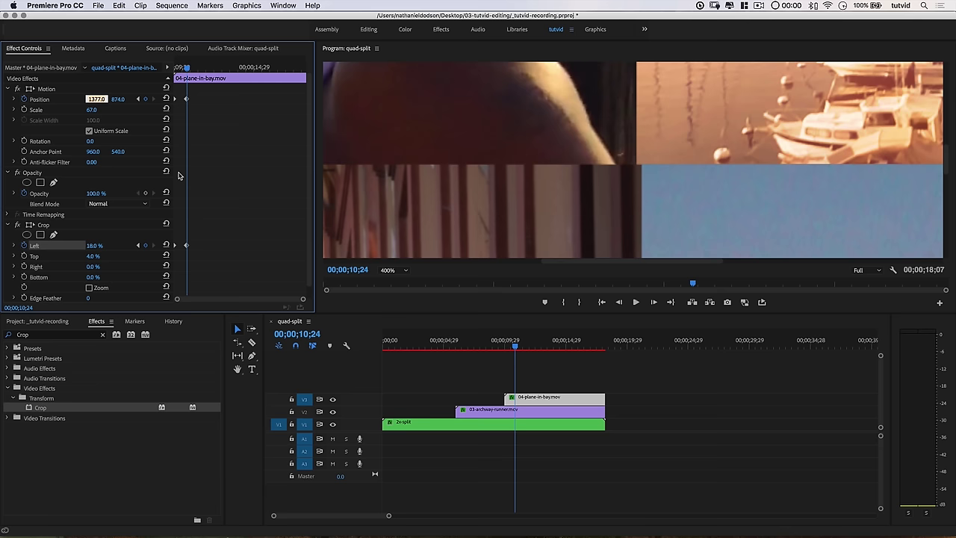
key(Down)
key(Down)
key(Down)
key(Down)
key(Down)
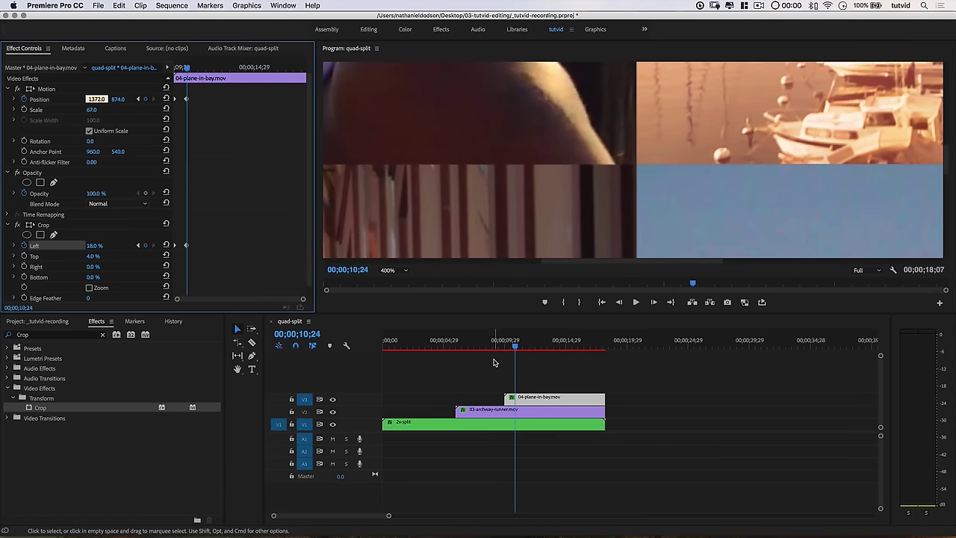
click(394, 270)
click(392, 280)
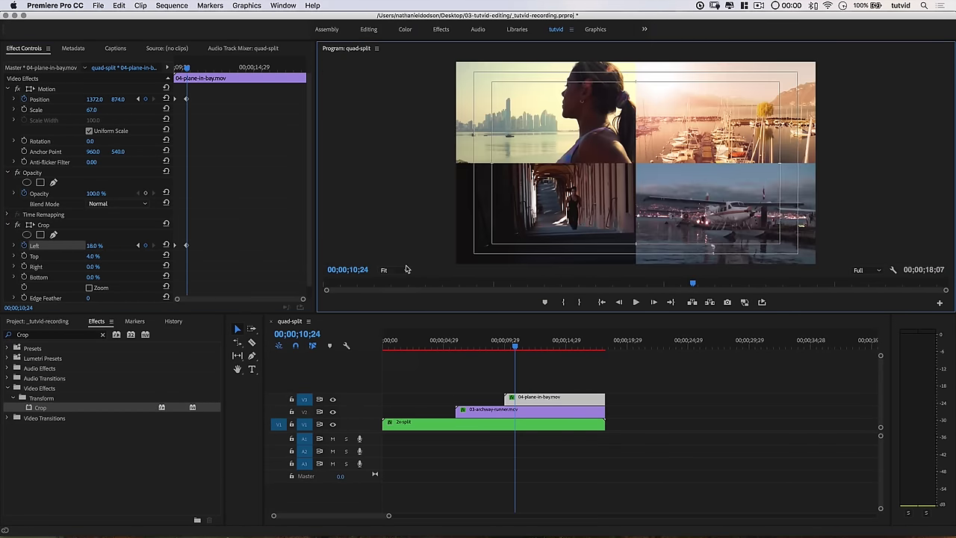
Lower the playback resolution to 1/4 and play the sequence from the start to check the plane clip's slide-in.
click(499, 348)
drag(500, 348, 491, 348)
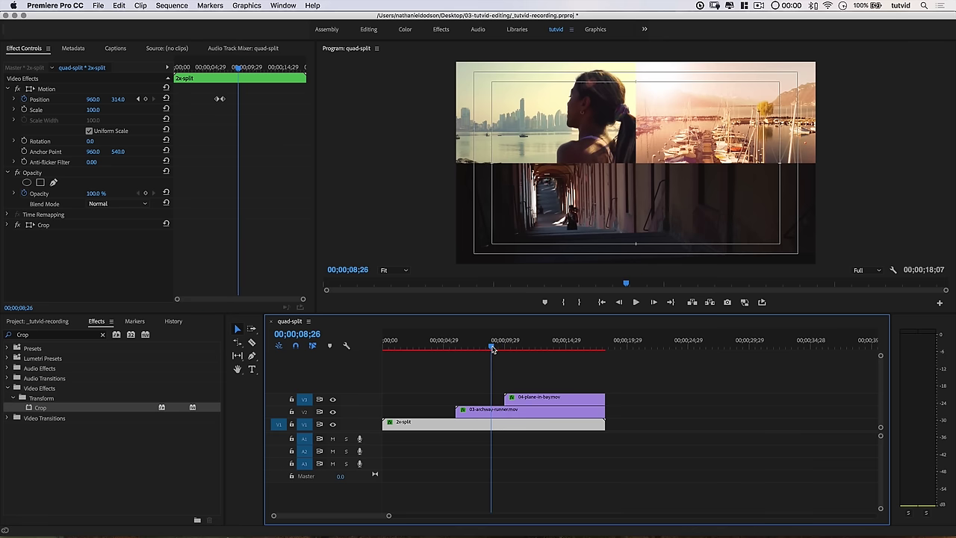
key(space)
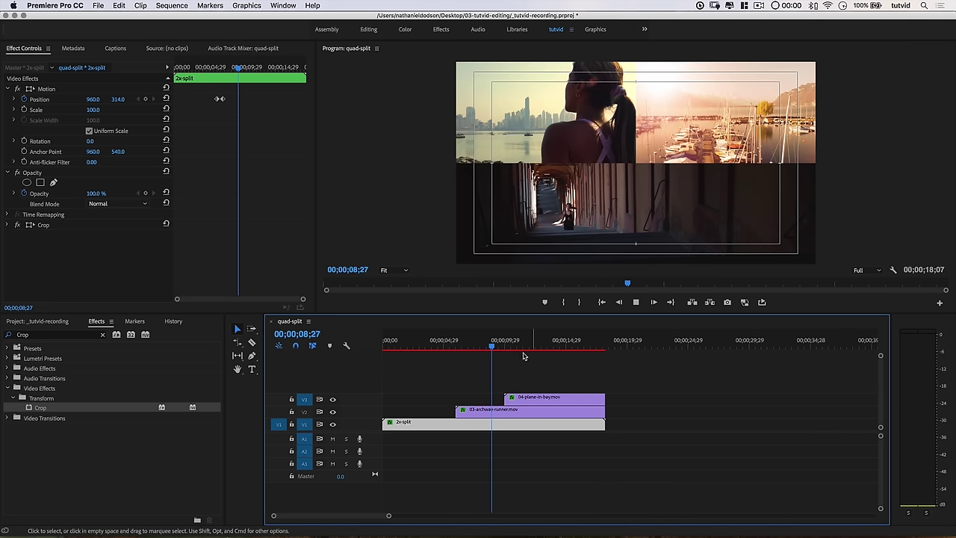
key(space)
click(870, 274)
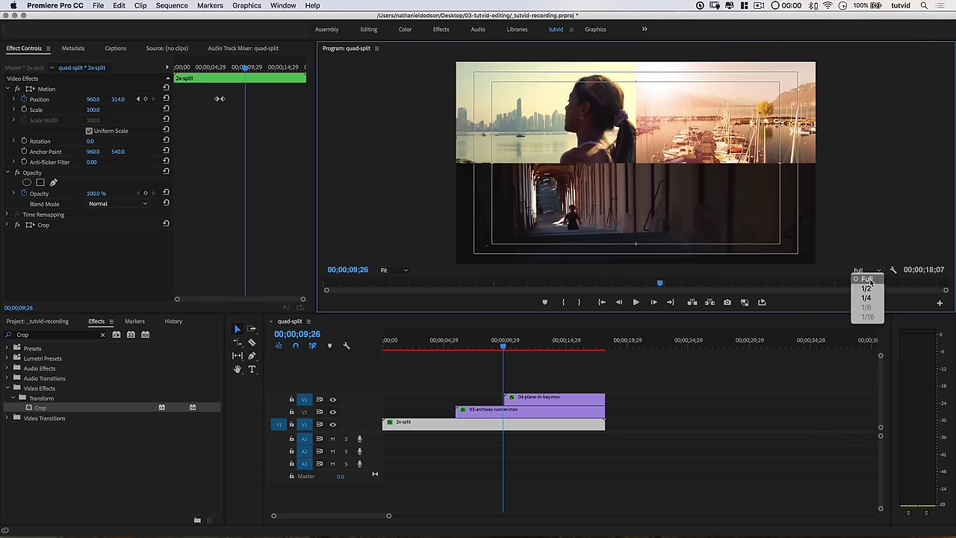
click(866, 295)
drag(504, 346, 503, 347)
key(space)
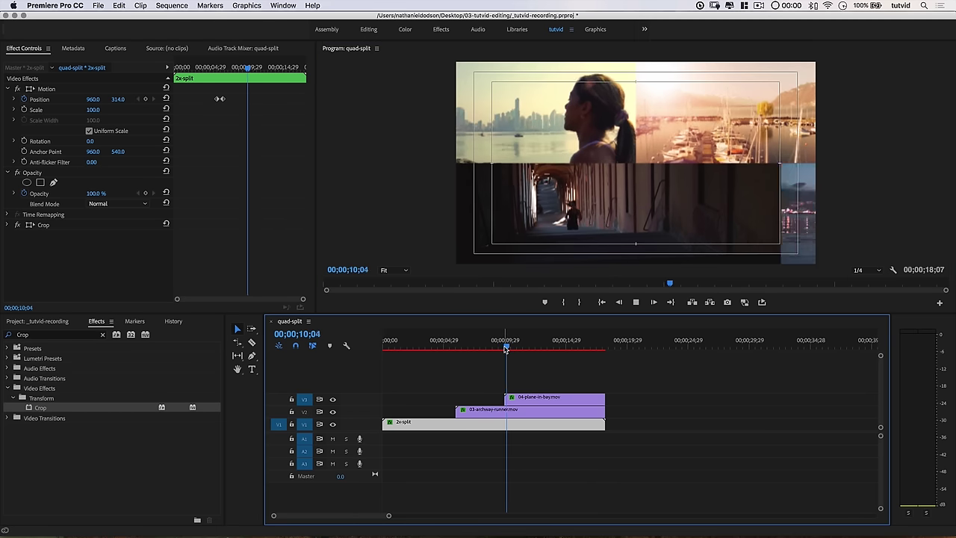
key(space)
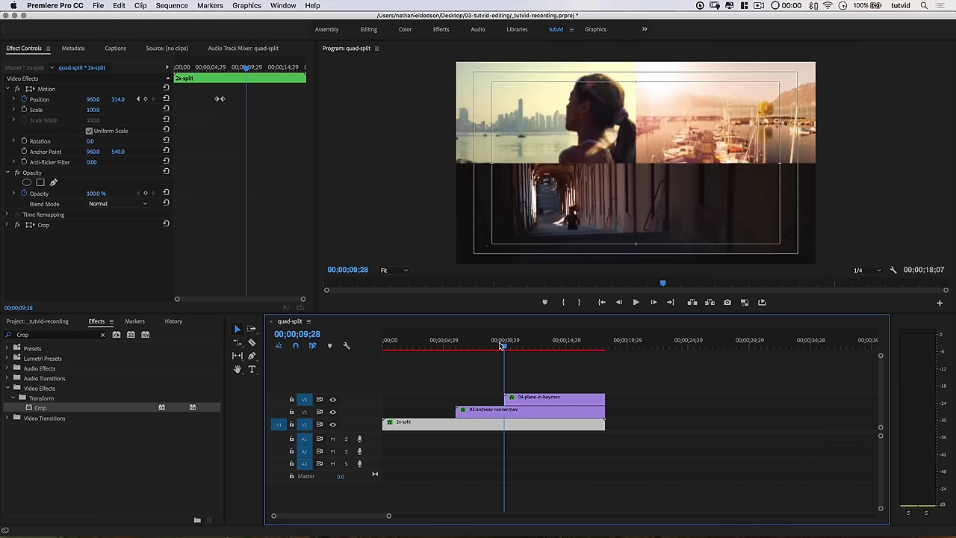
key(Home)
key(space)
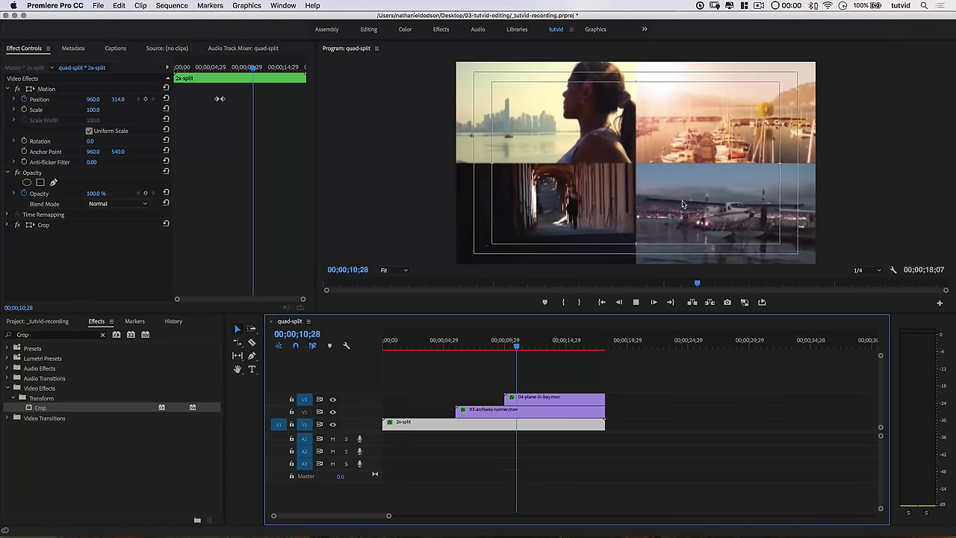
key(space)
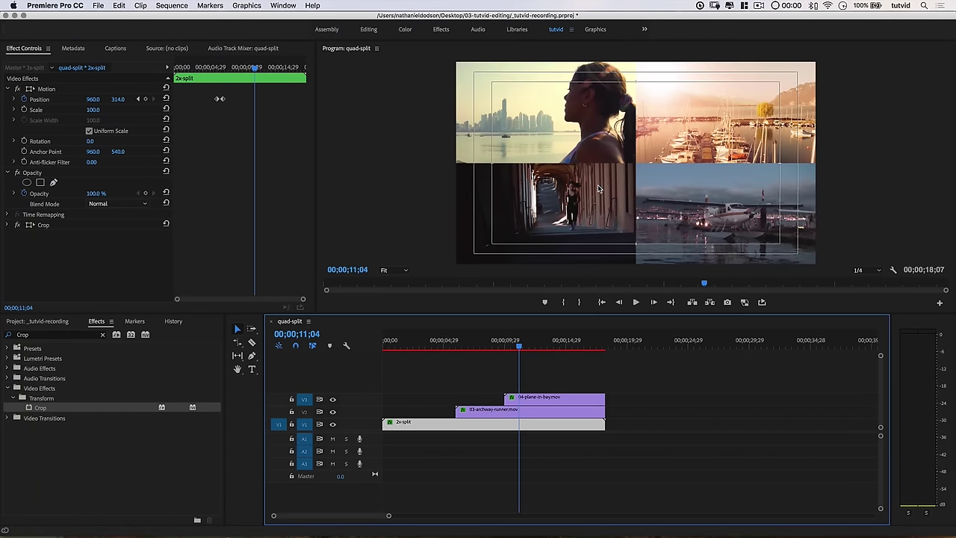
Keyframe the archway clip's horizontal position at 960 at 00;00;09;29 and 788 at 00;00;10;24, and play back the shift.
click(524, 413)
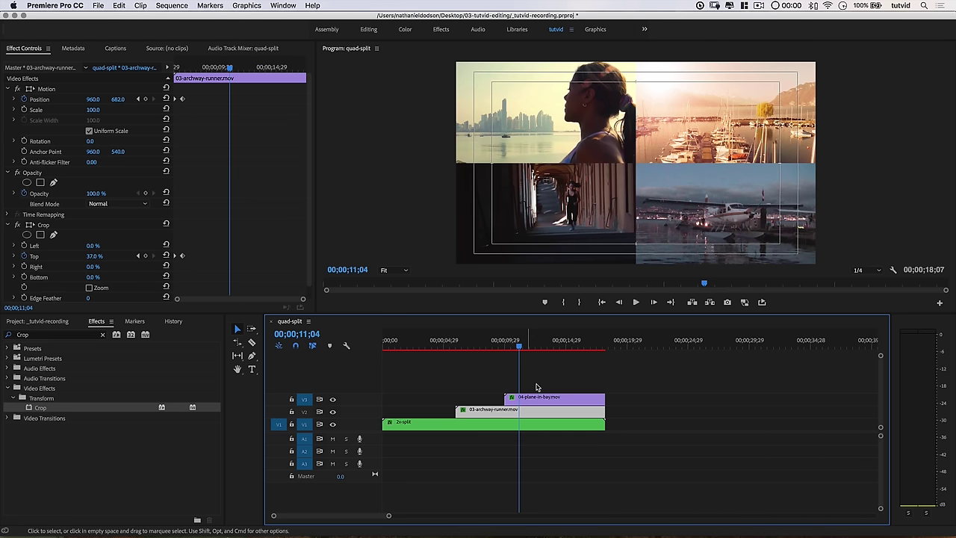
key(Up)
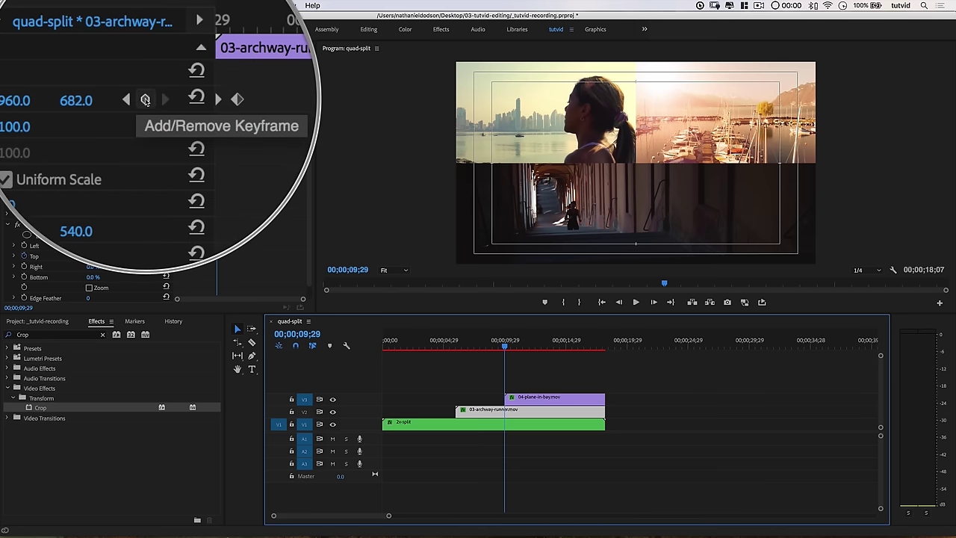
click(146, 99)
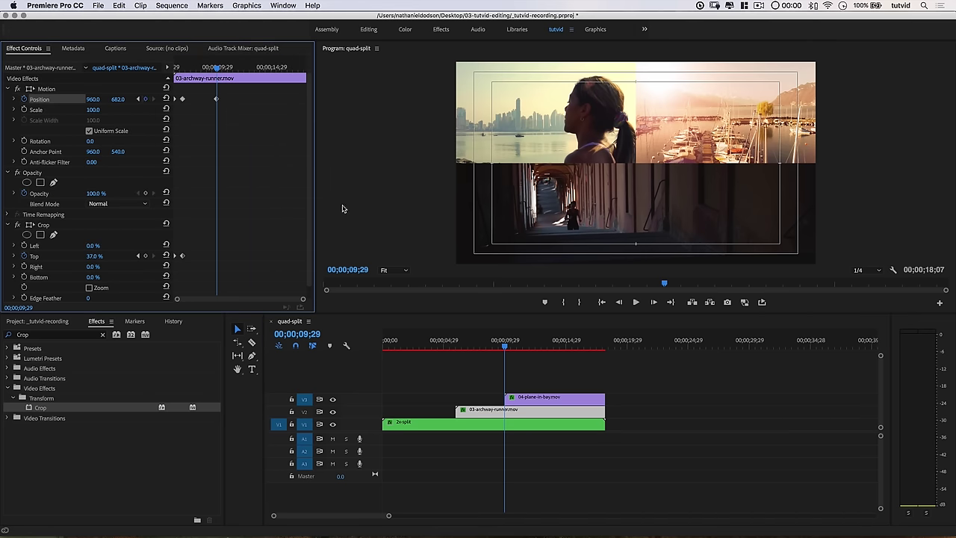
key(space)
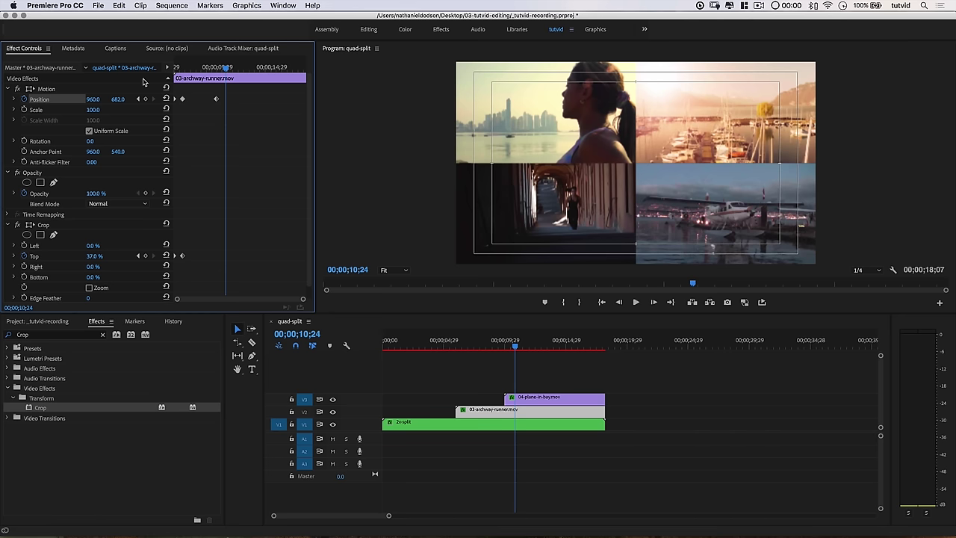
drag(92, 98, 19, 98)
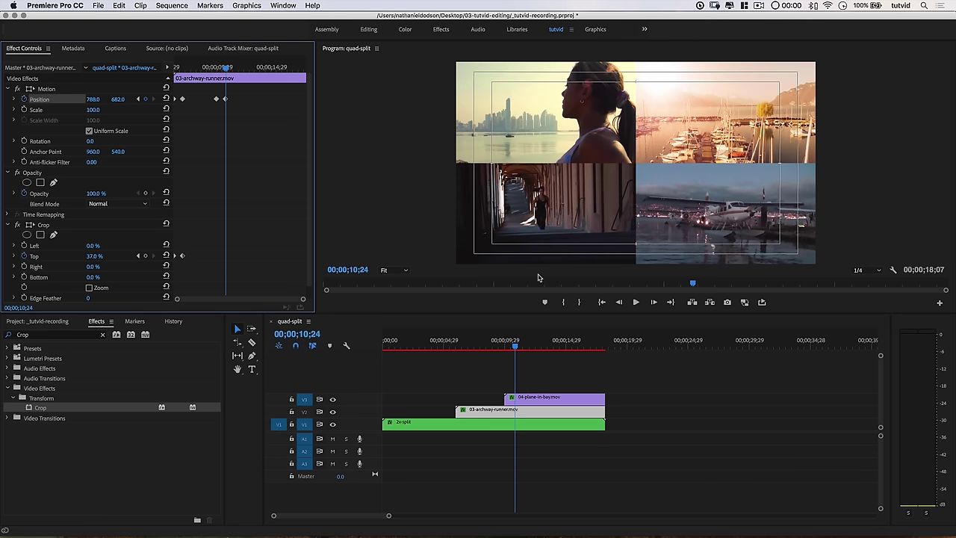
click(708, 397)
key(shift+k)
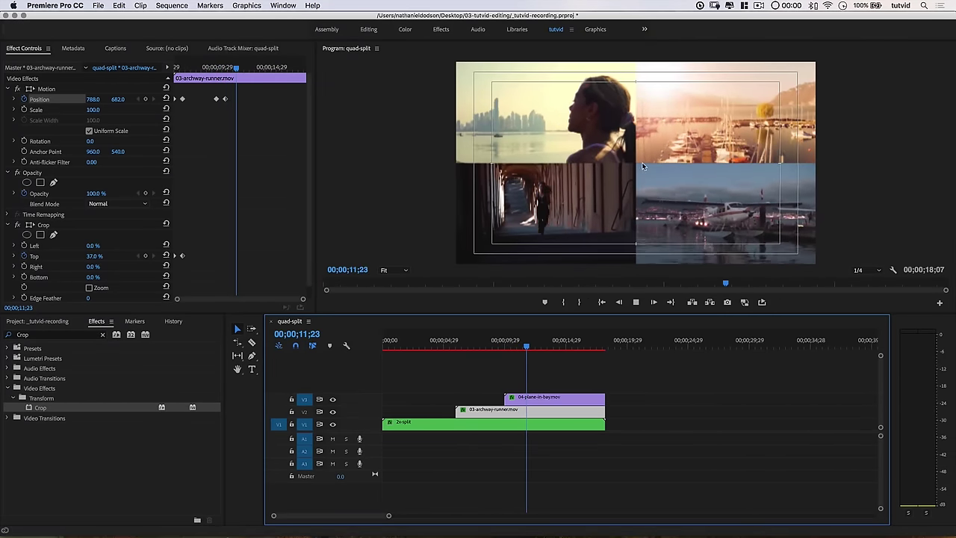
key(space)
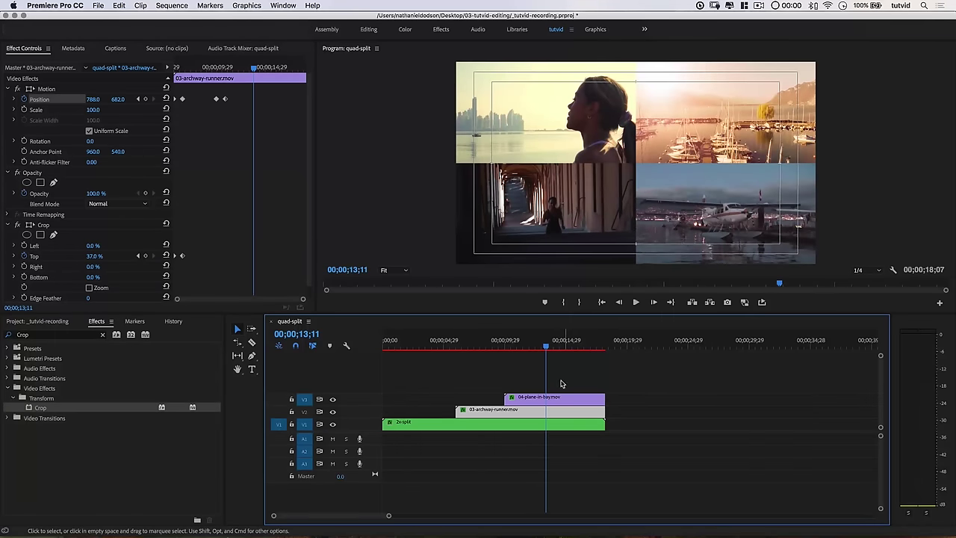
Replace the plane clip on V3 with 01-woman-running.mov from the project bin, keeping its existing effects and keyframes.
click(511, 368)
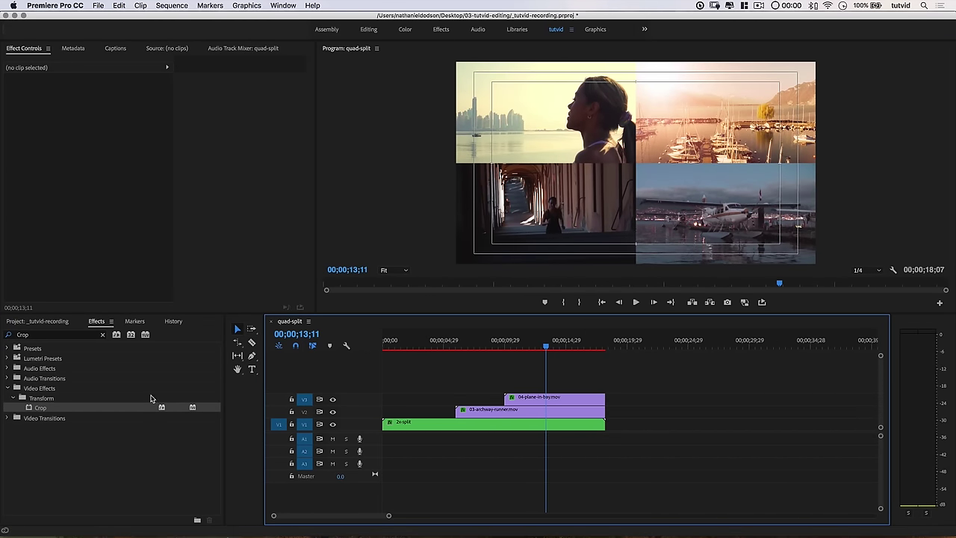
click(54, 320)
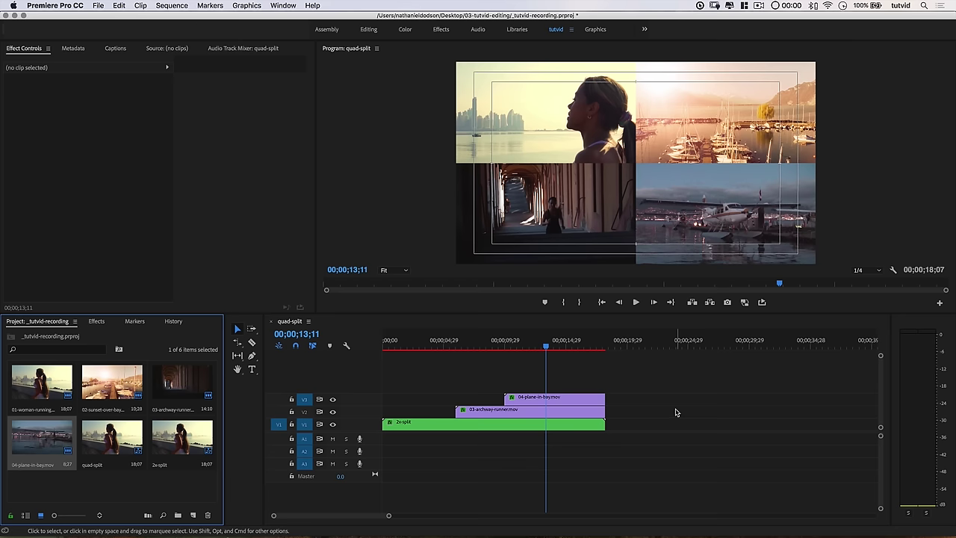
click(562, 403)
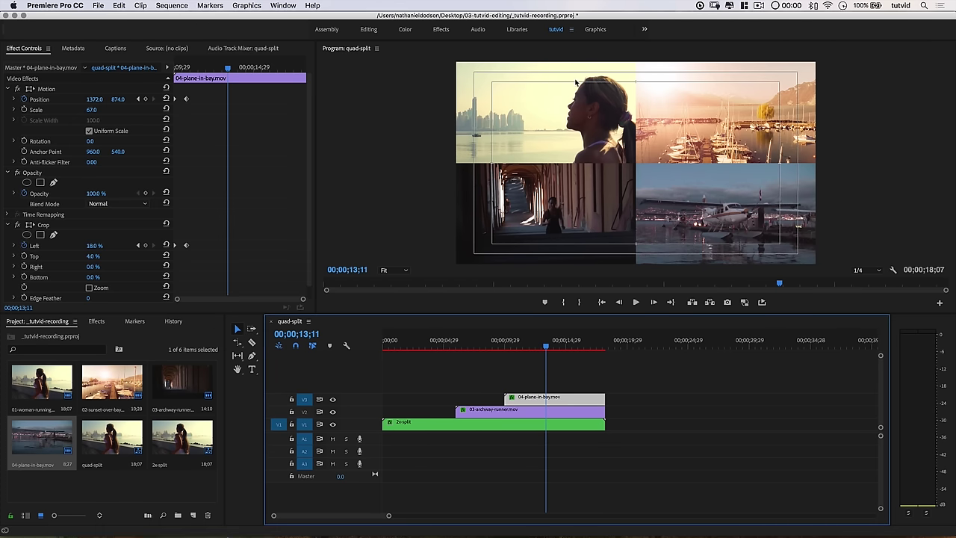
click(52, 382)
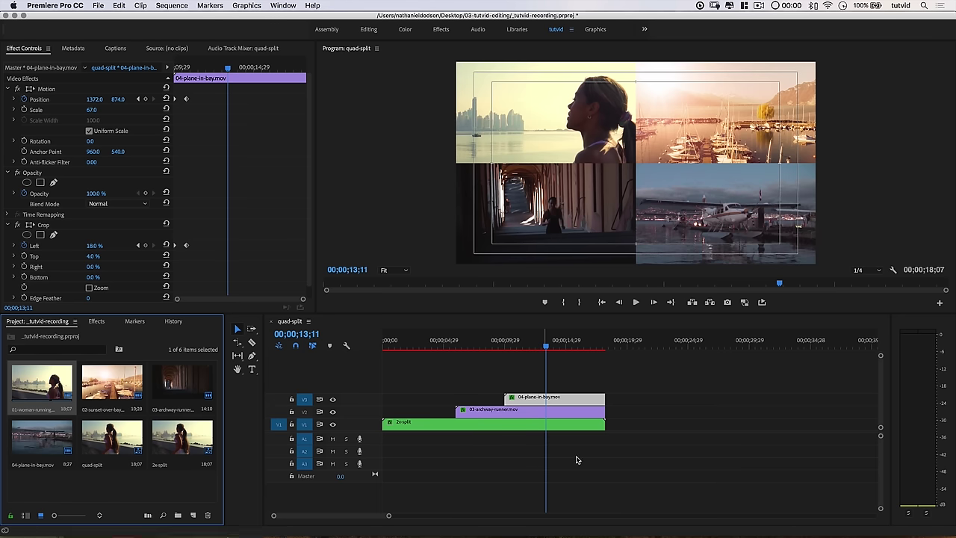
right_click(537, 402)
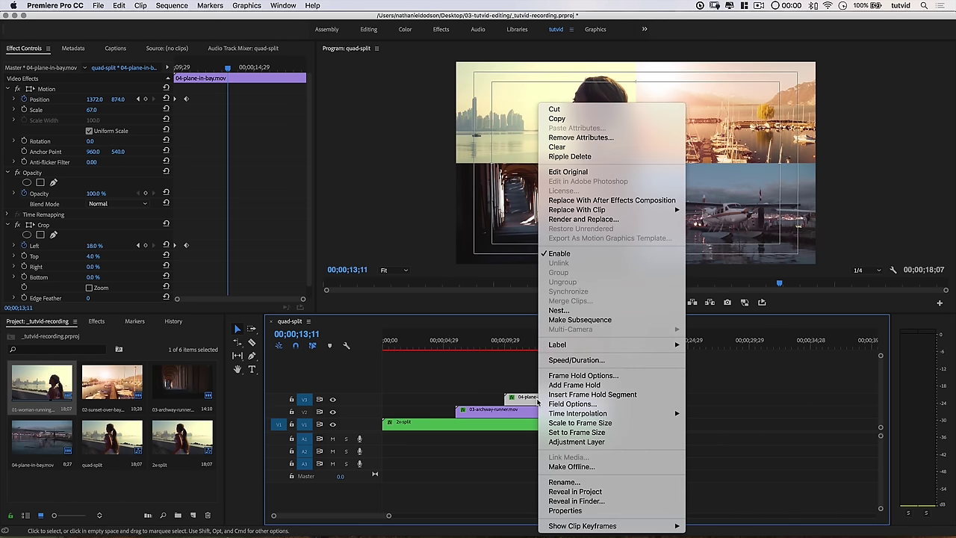
mouse_move(597, 210)
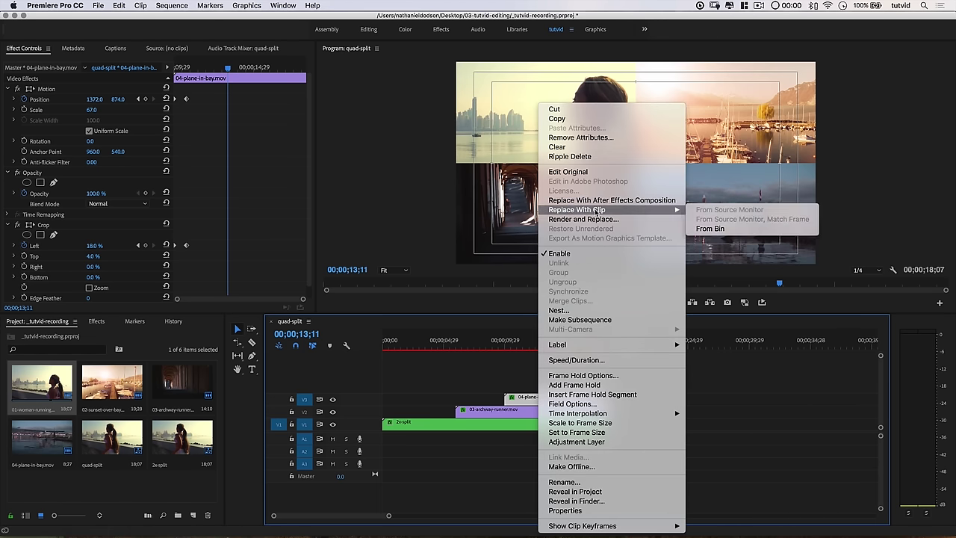
click(723, 228)
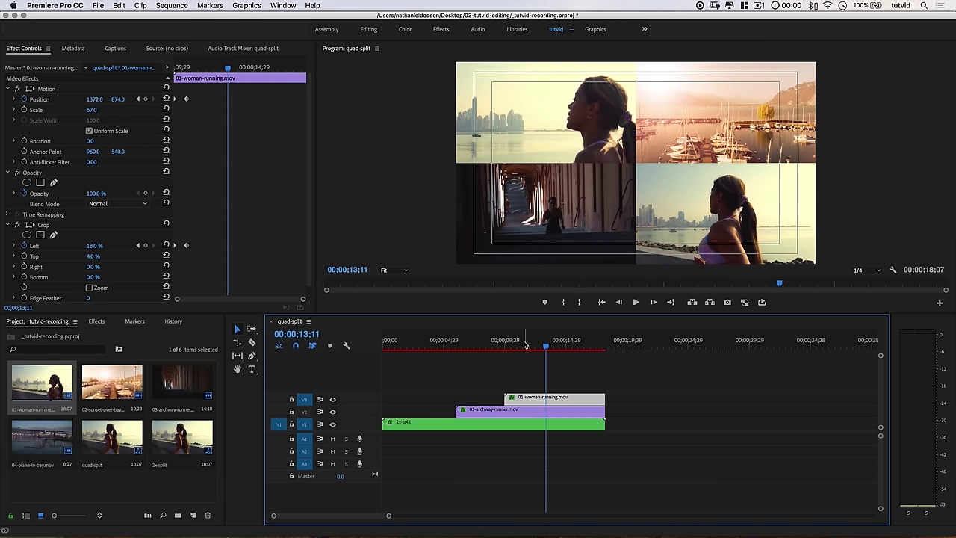
Play back the four-way split to check the replacement clip in the lower-right quadrant, and leave all clips deselected.
drag(546, 346, 490, 348)
key(space)
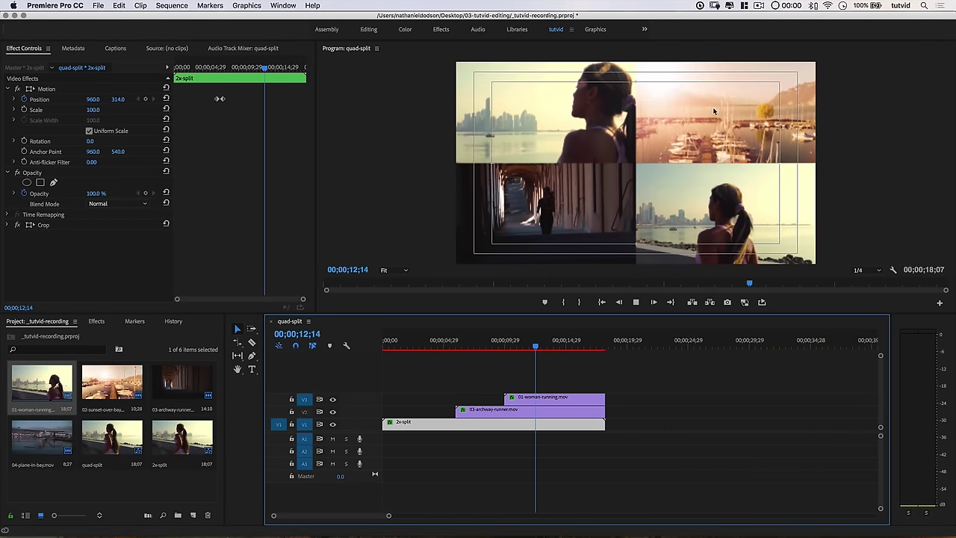
click(553, 398)
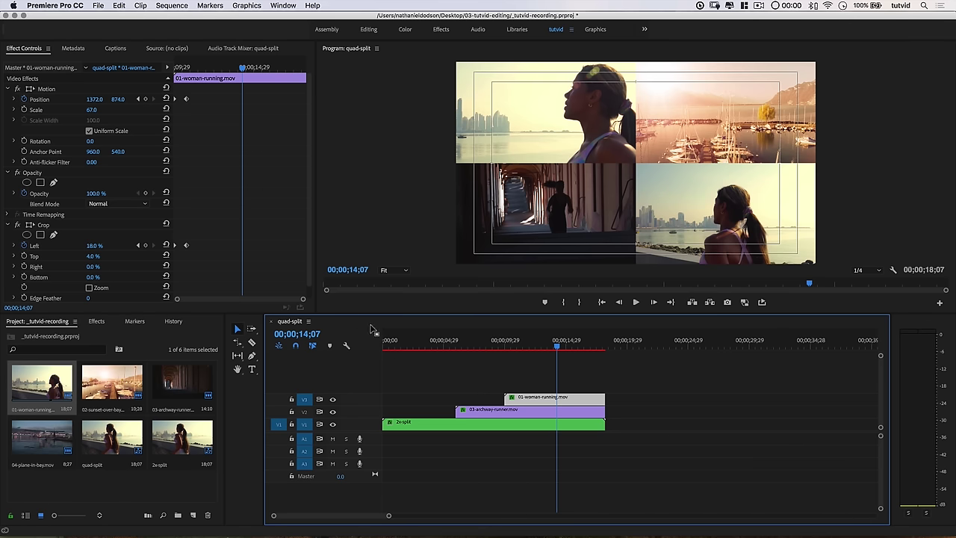
drag(463, 369, 553, 445)
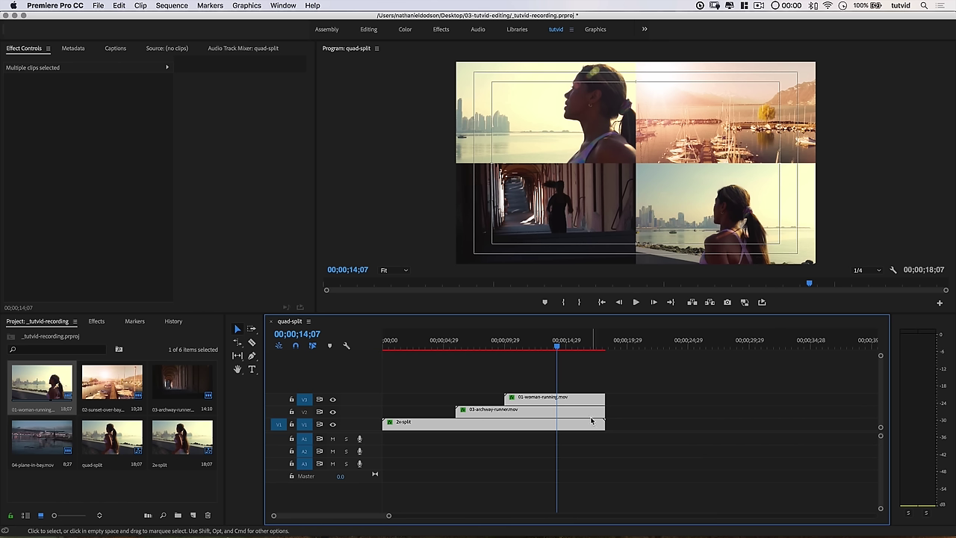
click(466, 393)
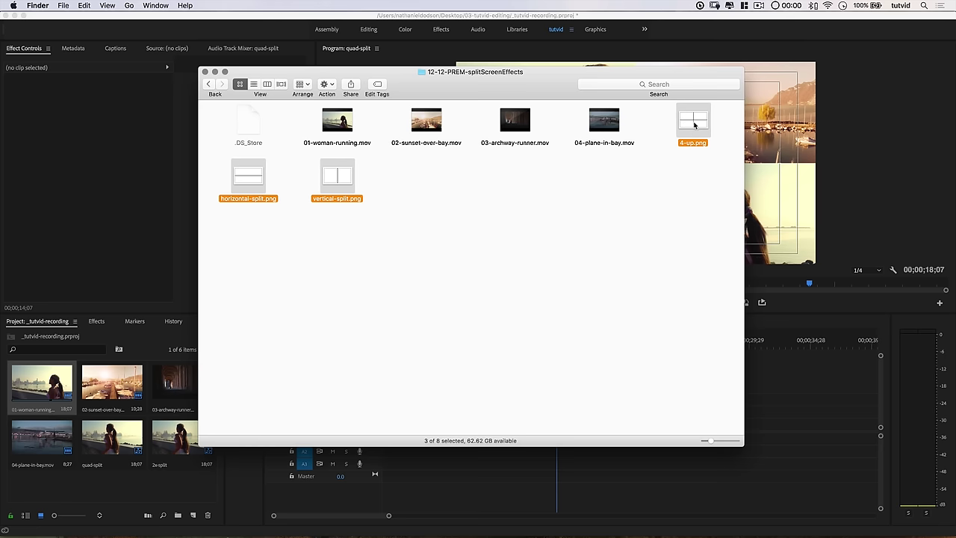
Import 4-up.png, horizontal-split.png and vertical-split.png from the 12-12-PREM-splitScreenEffects folder into the project.
drag(694, 123, 142, 484)
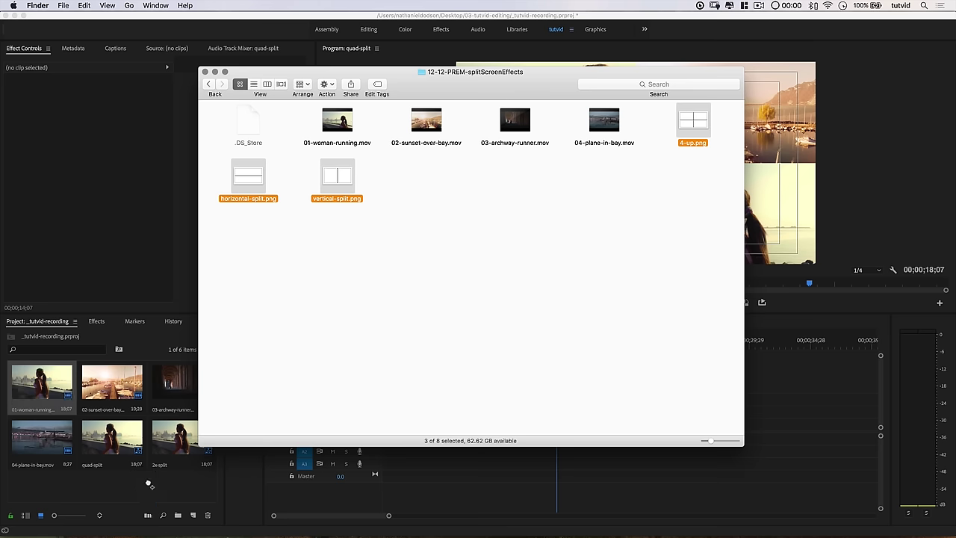
click(175, 481)
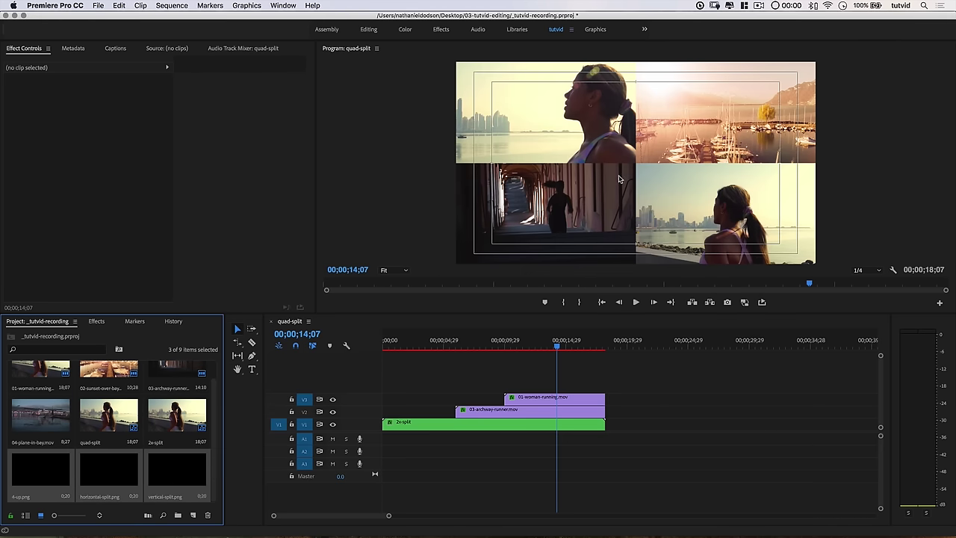
click(132, 505)
Place 4-up.png on V4 as a divider overlay spanning the full length of the sequence.
click(37, 475)
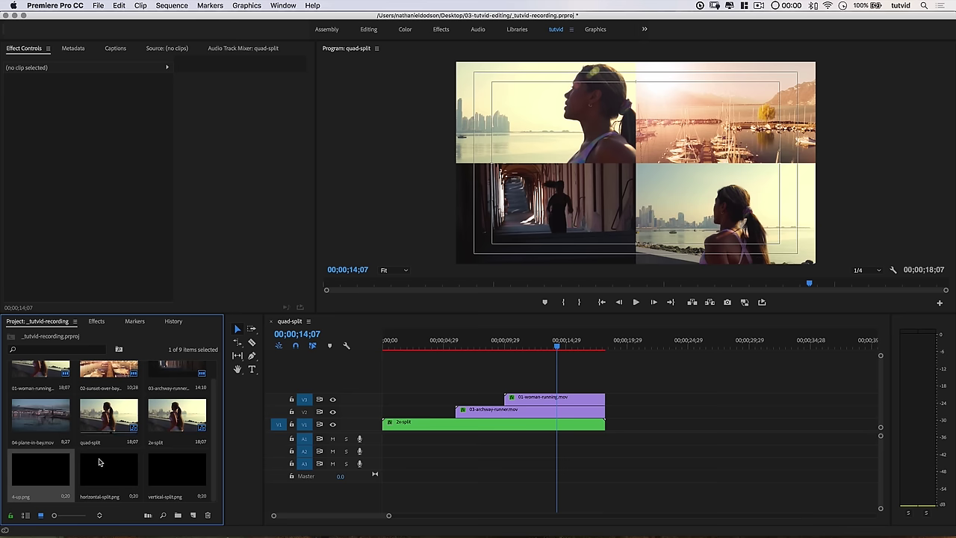
drag(39, 473, 352, 391)
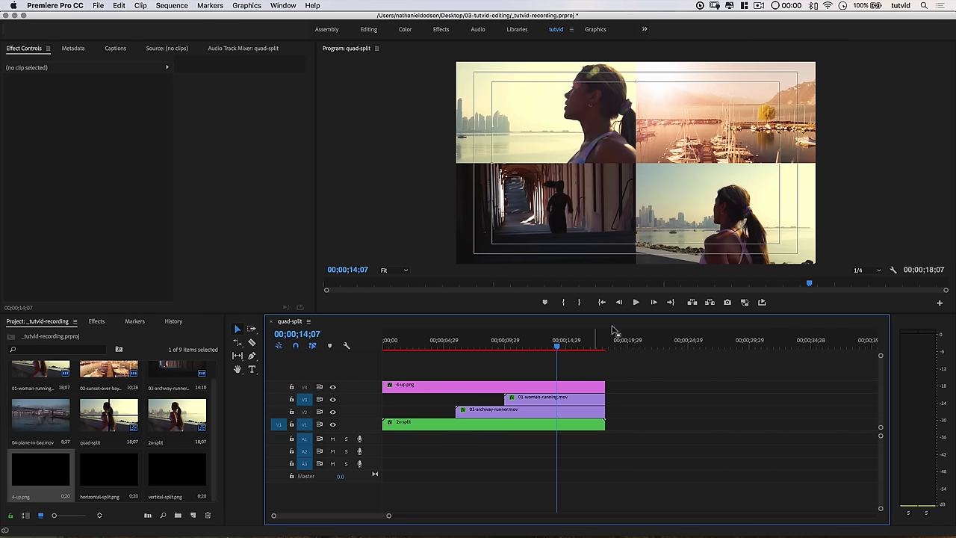
click(556, 343)
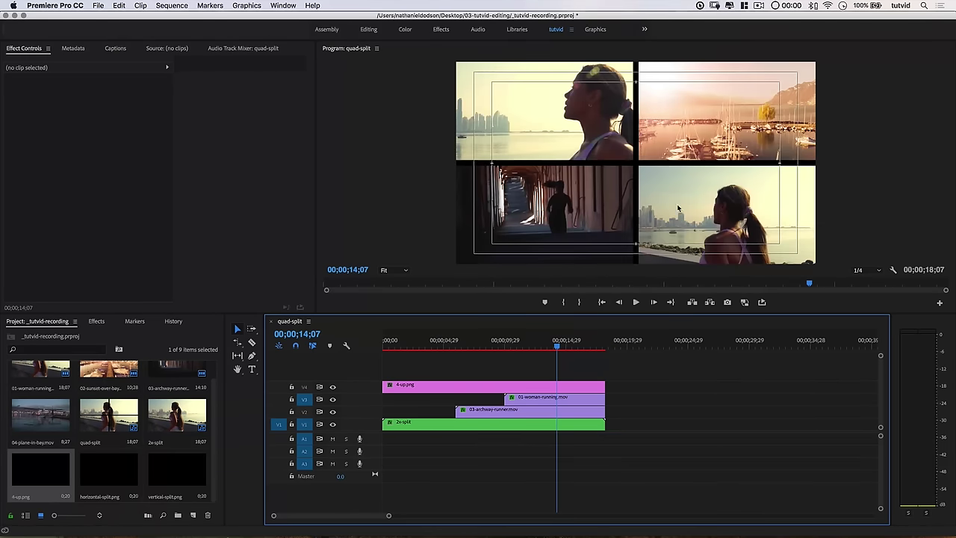
Compare the 4-up overlay's bounds with the frame at 25% magnification, and scale the overlay to the frame size.
click(519, 389)
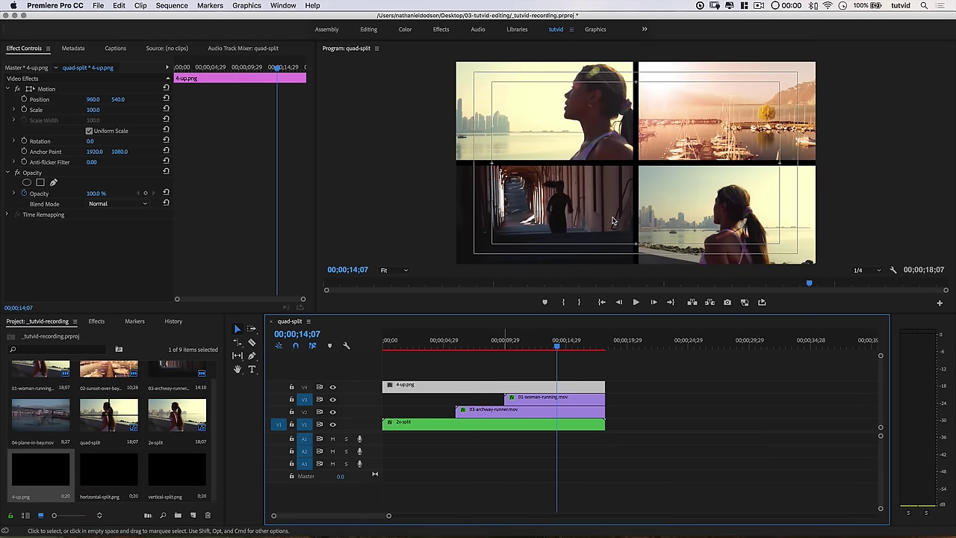
click(395, 271)
click(395, 303)
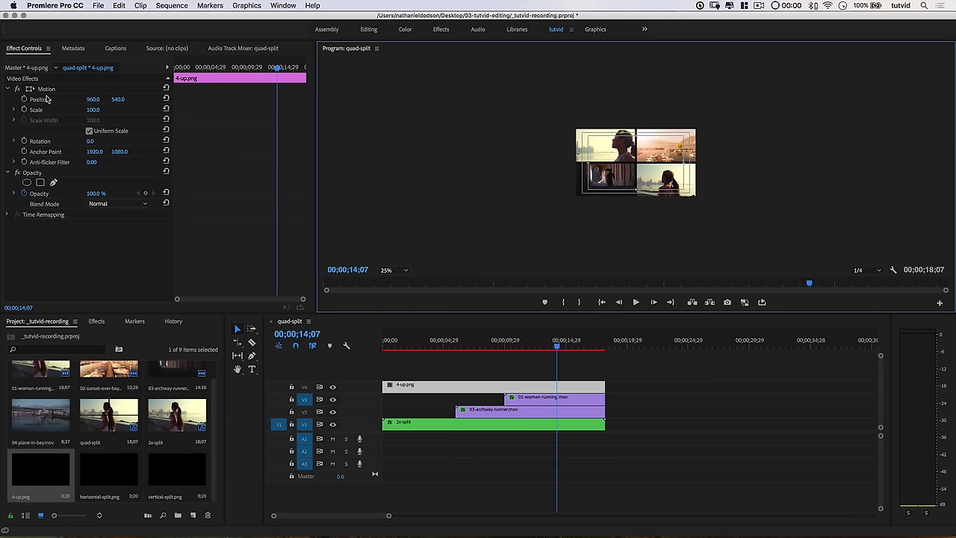
click(28, 89)
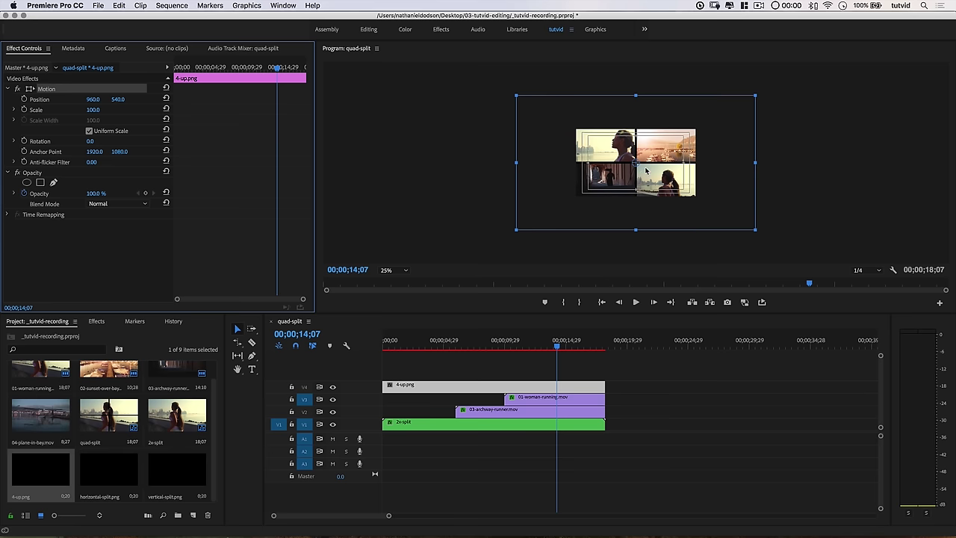
click(396, 270)
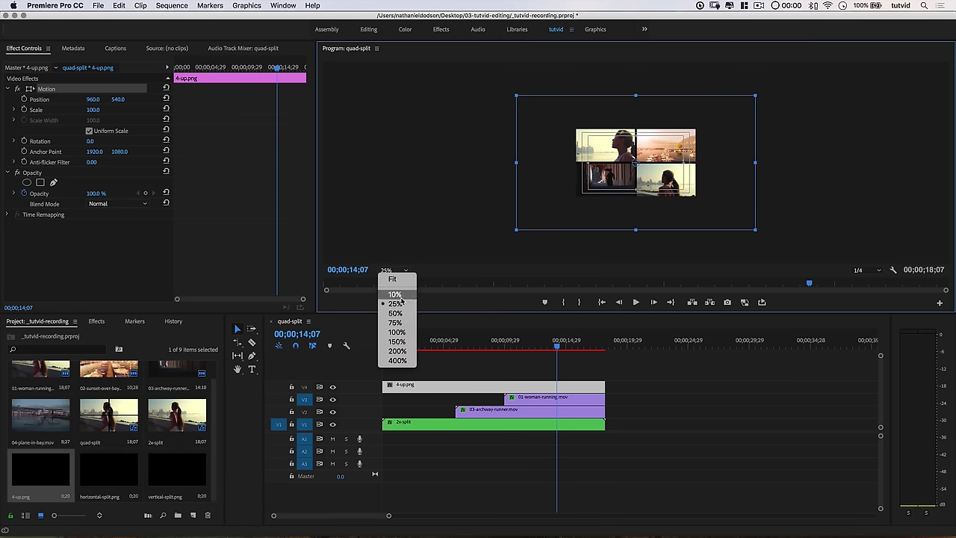
click(391, 280)
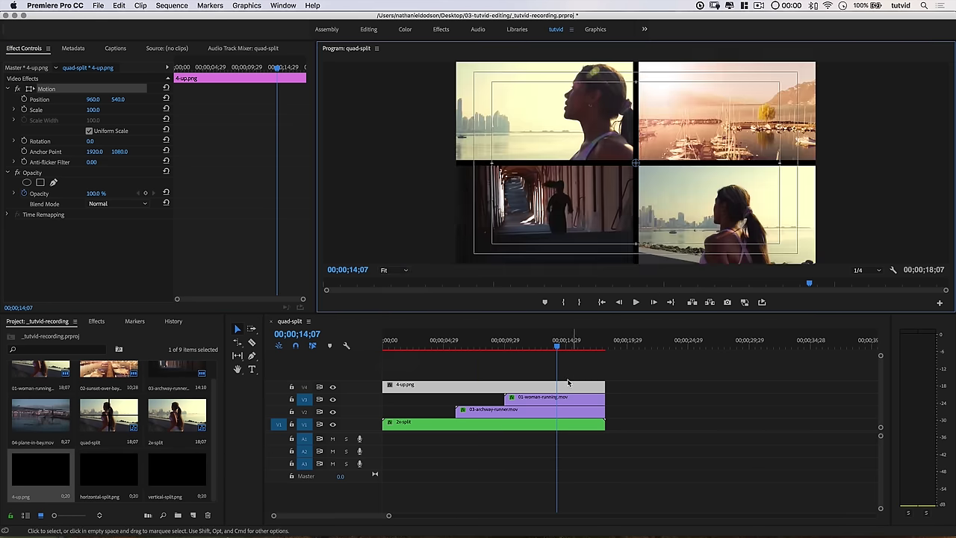
right_click(506, 387)
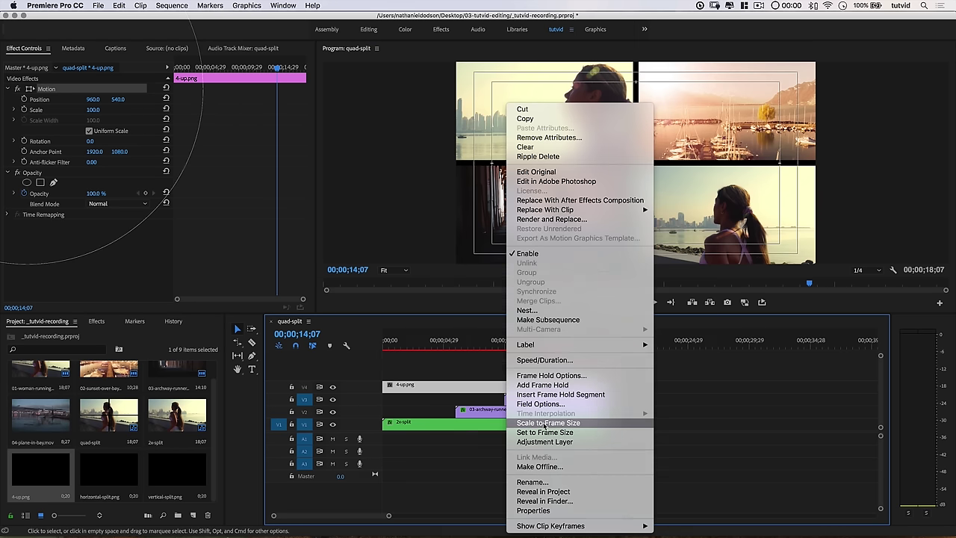
click(545, 424)
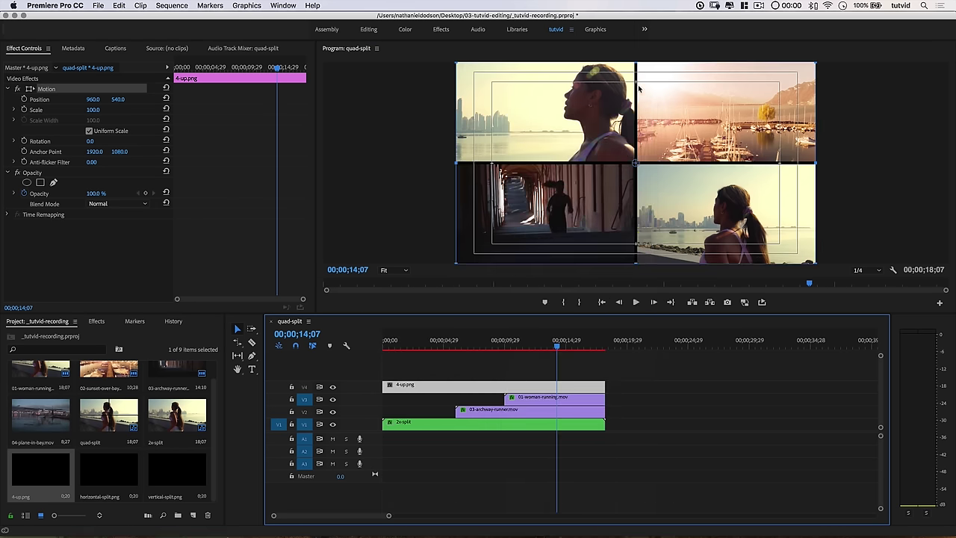
Hide the safe margins in the program monitor.
click(627, 386)
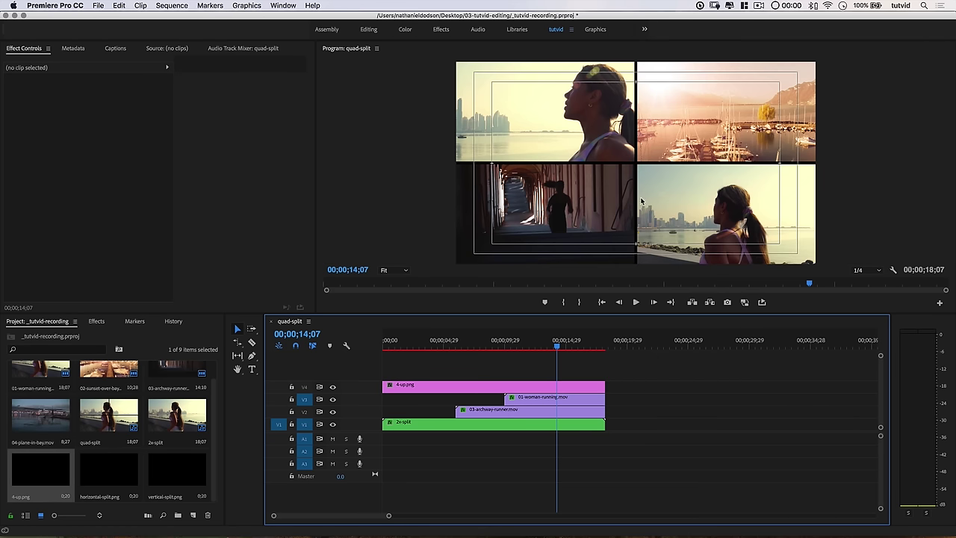
click(893, 270)
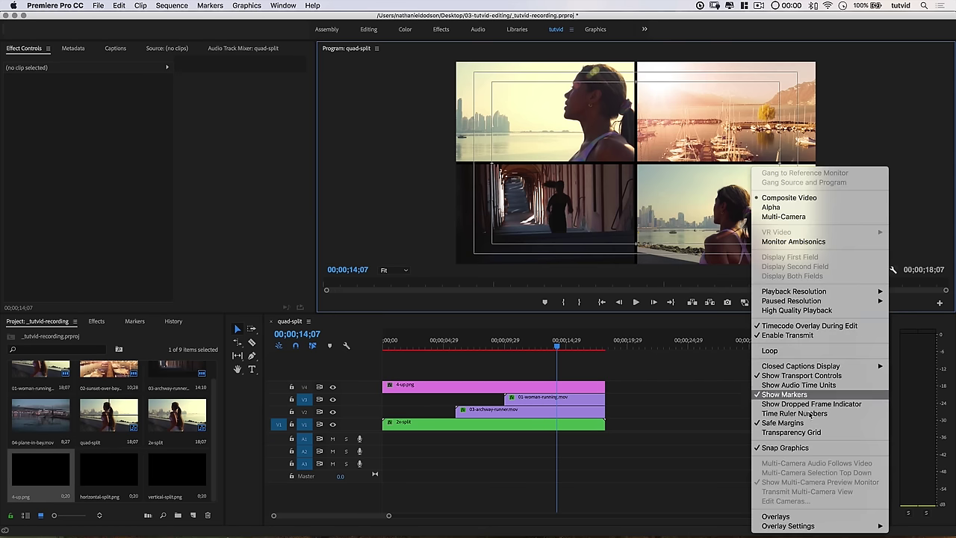
click(781, 423)
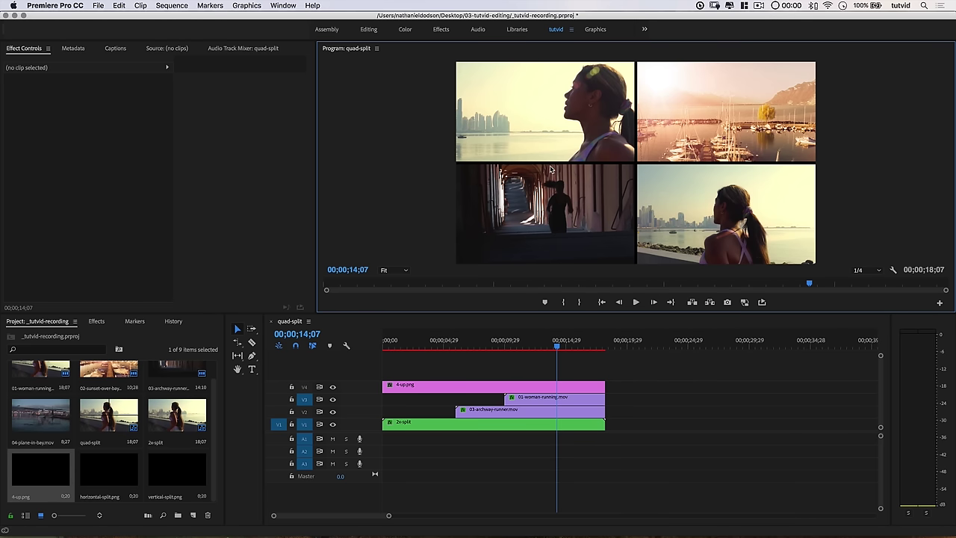
Add 02-sunset-over-bay.mov on V4 at the sequence start beneath the 4-up overlay, and select it with the playhead at 00;00;02;06.
drag(105, 377, 386, 382)
click(409, 345)
click(444, 382)
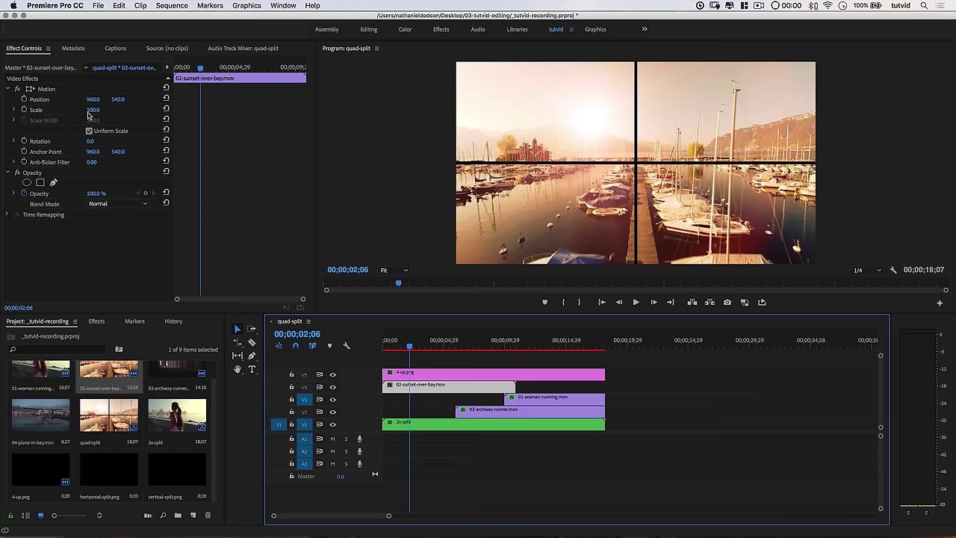
Scale the sunset clip to 67% and move it into the lower-left quadrant at position 321.8, 901.8.
drag(91, 110, 78, 110)
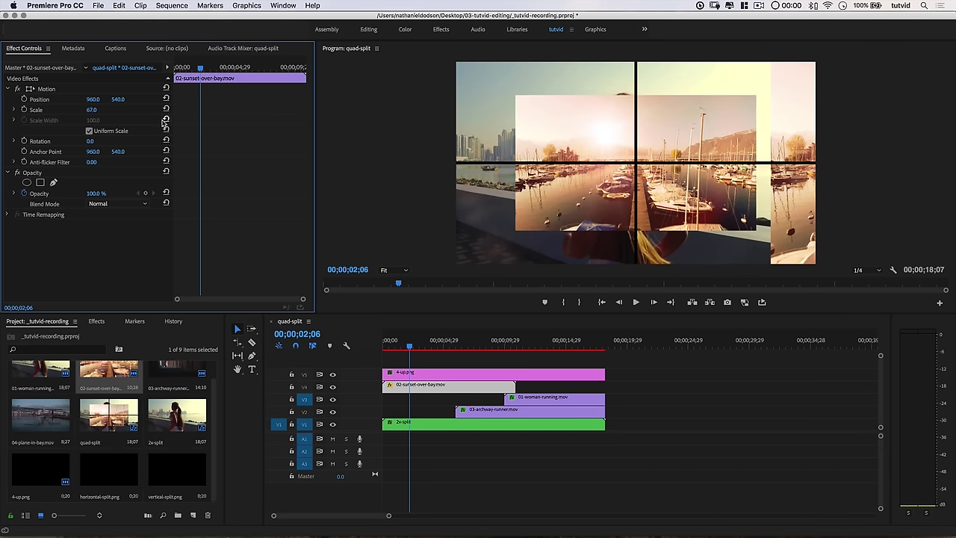
click(30, 88)
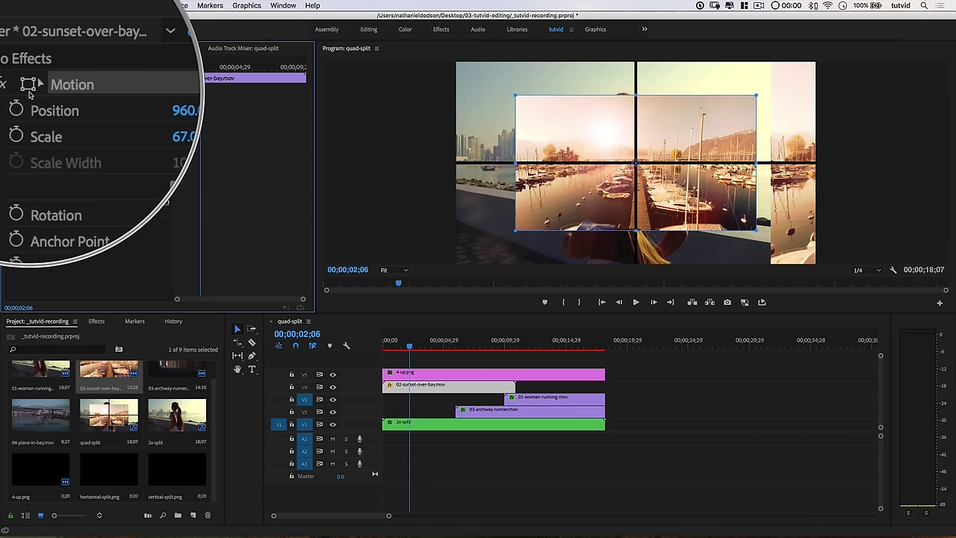
drag(678, 136, 613, 181)
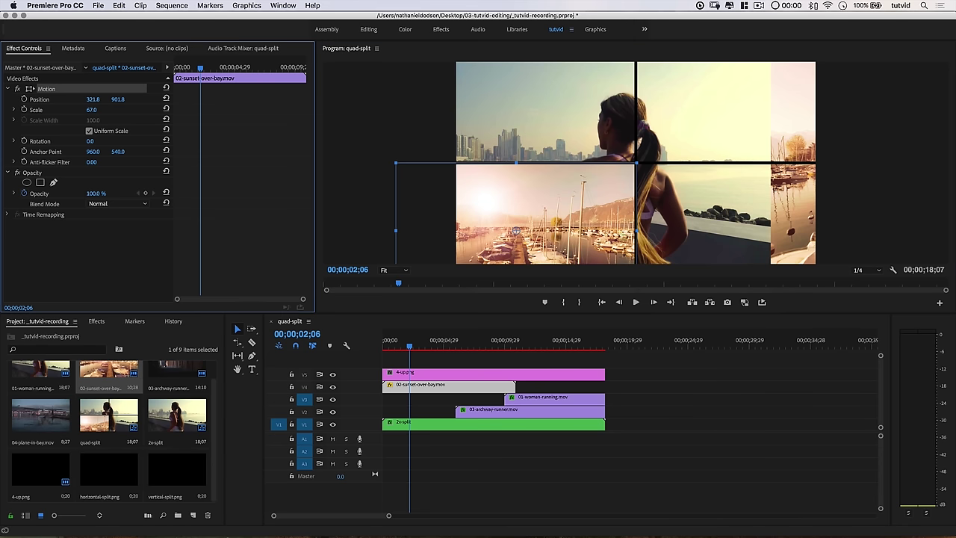
Refit the sunset clip to the lower-left quadrant with a scale of 52% and position 463.8, 824.8.
drag(92, 112, 127, 100)
click(91, 109)
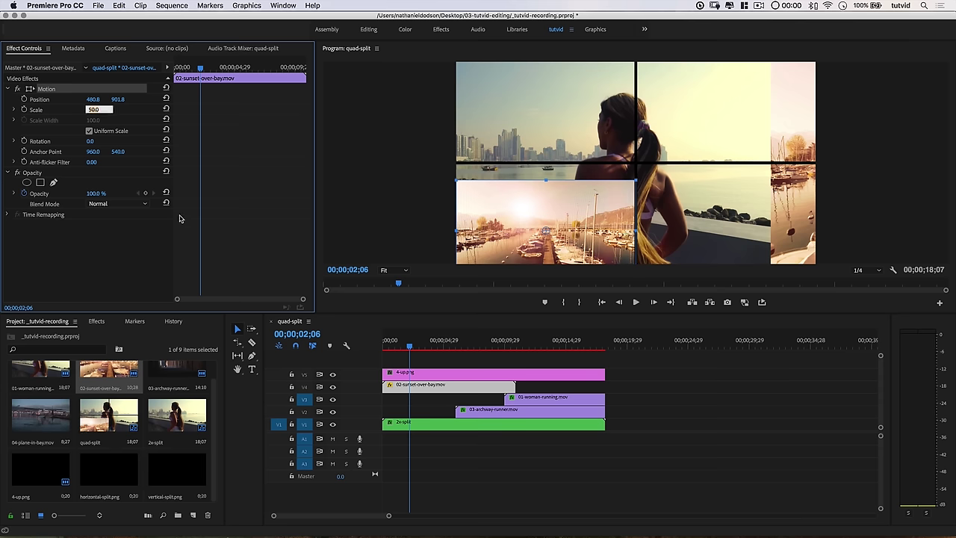
text(52)
key(Return)
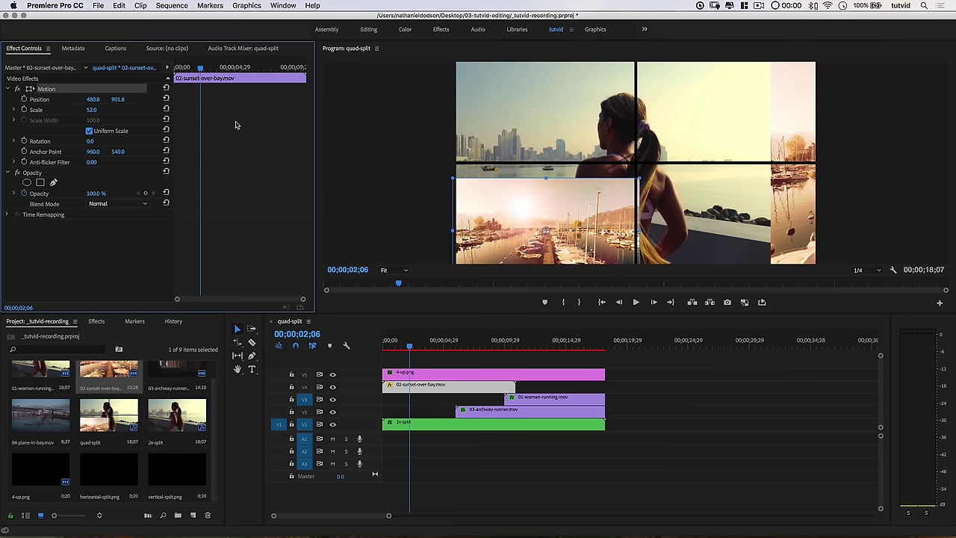
mouse_move(92, 99)
mouse_down()
mouse_move(114, 99)
mouse_move(98, 99)
mouse_up()
click(411, 178)
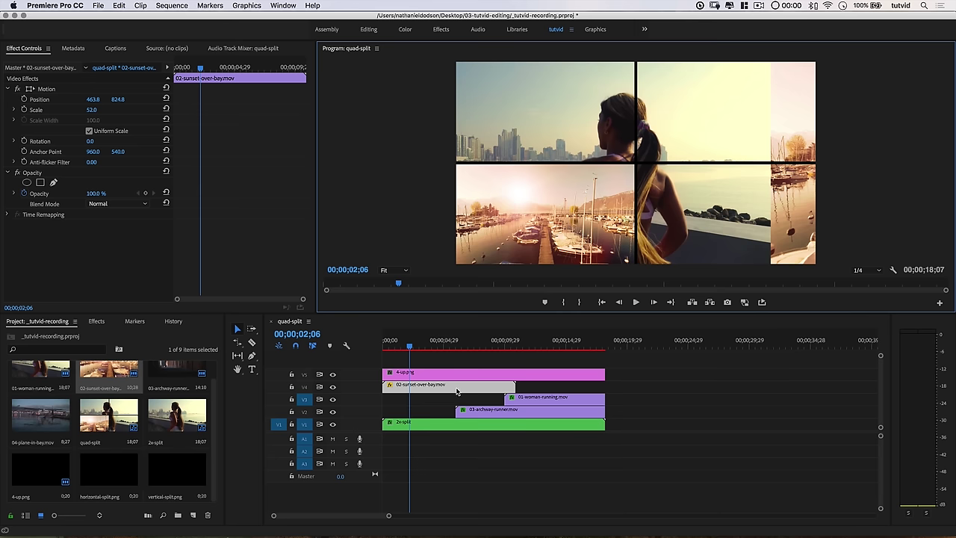
Delete the 4-up.png overlay on V5 and the sunset clip on V4 from the quad-split sequence.
shift+click(436, 371)
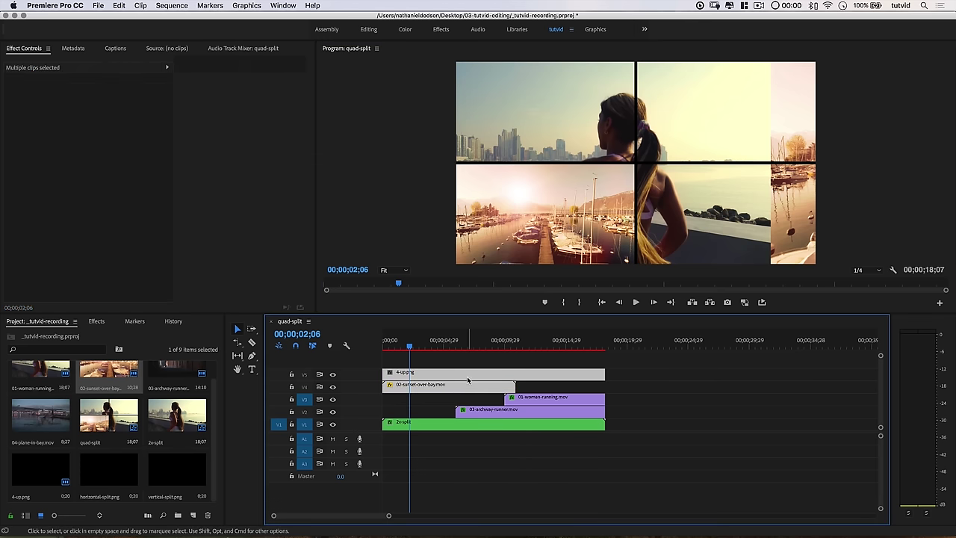
key(Delete)
Try horizontal-split.png as an extended V4 overlay, scaled to frame size and previewed at 00;00;13;24, and remove it from the timeline.
drag(93, 468, 524, 386)
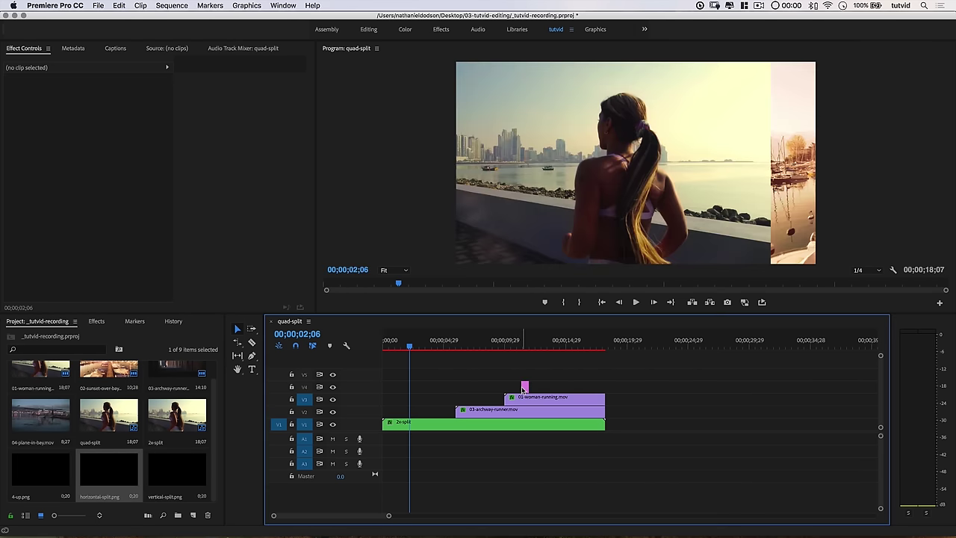
click(591, 385)
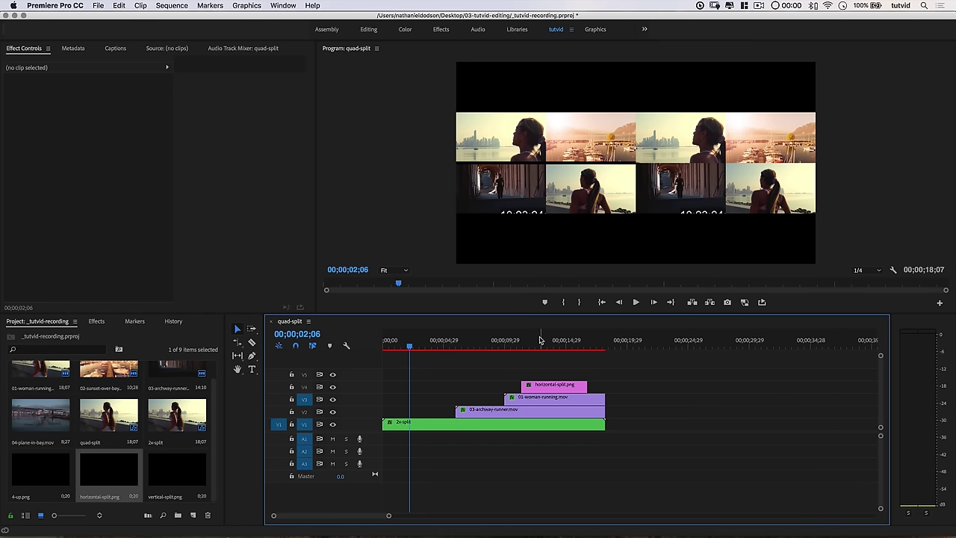
click(553, 342)
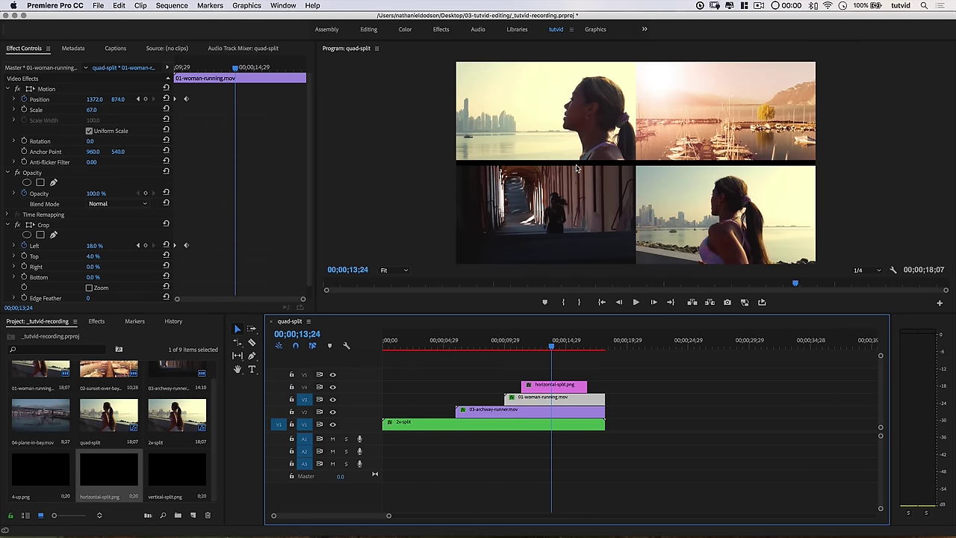
click(550, 386)
right_click(550, 385)
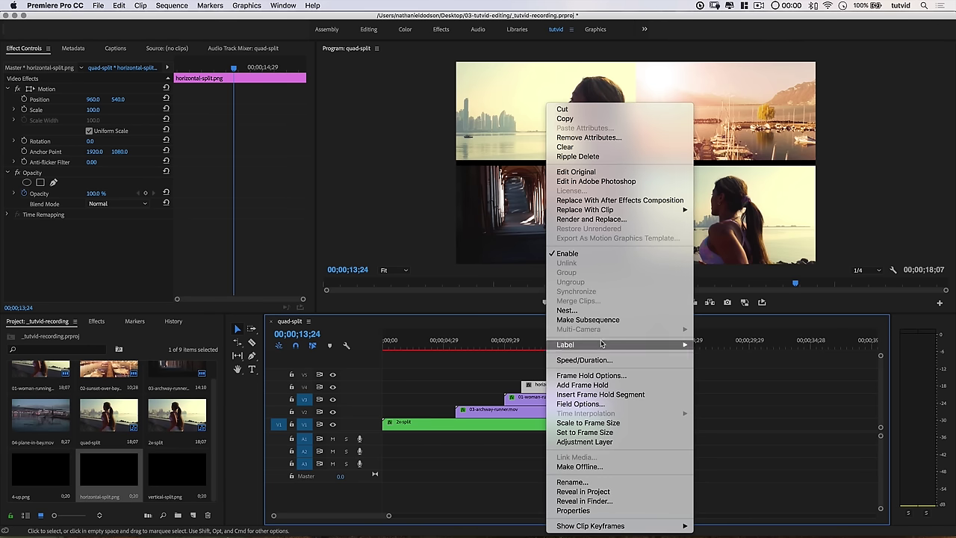
key(Escape)
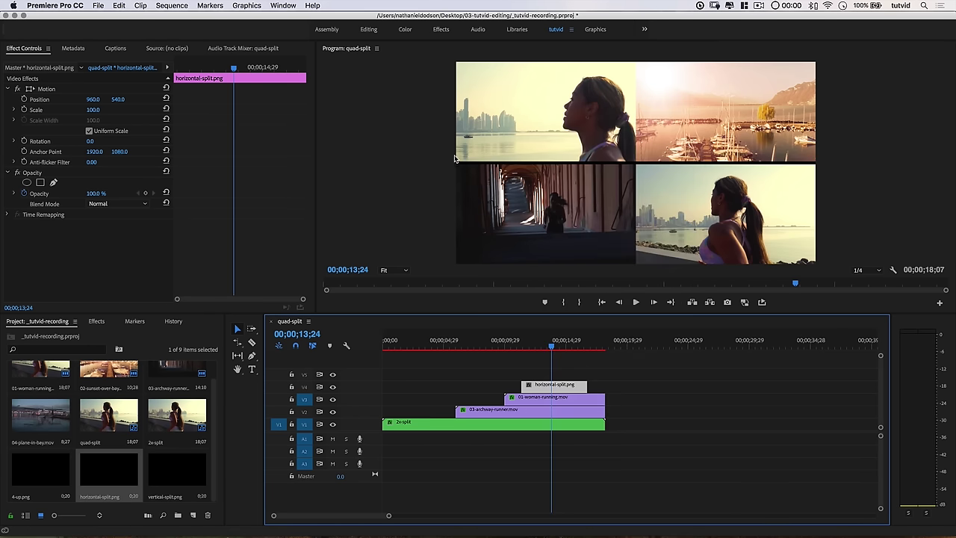
key(Delete)
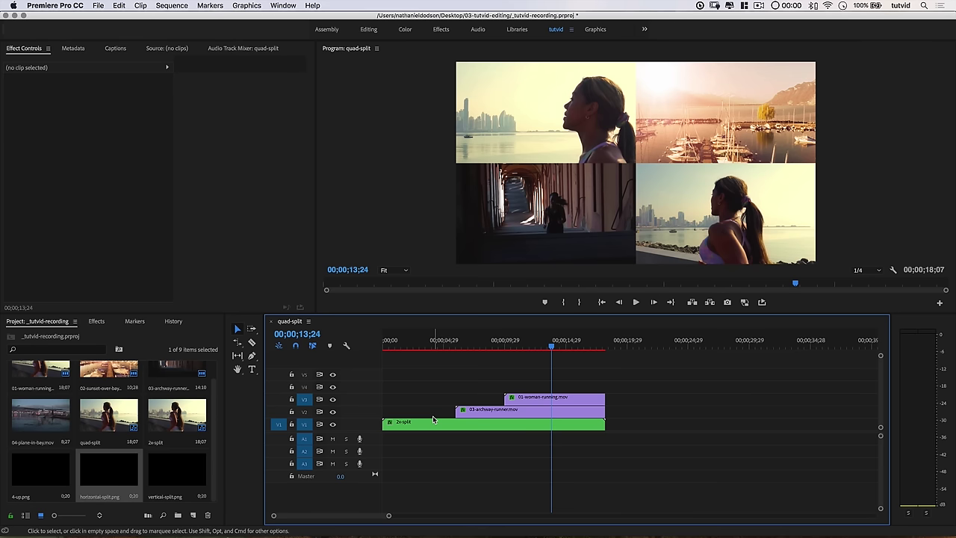
Try vertical-split.png as a V4 overlay at the playhead, scaled to frame size, and remove it from the timeline.
drag(177, 469, 555, 388)
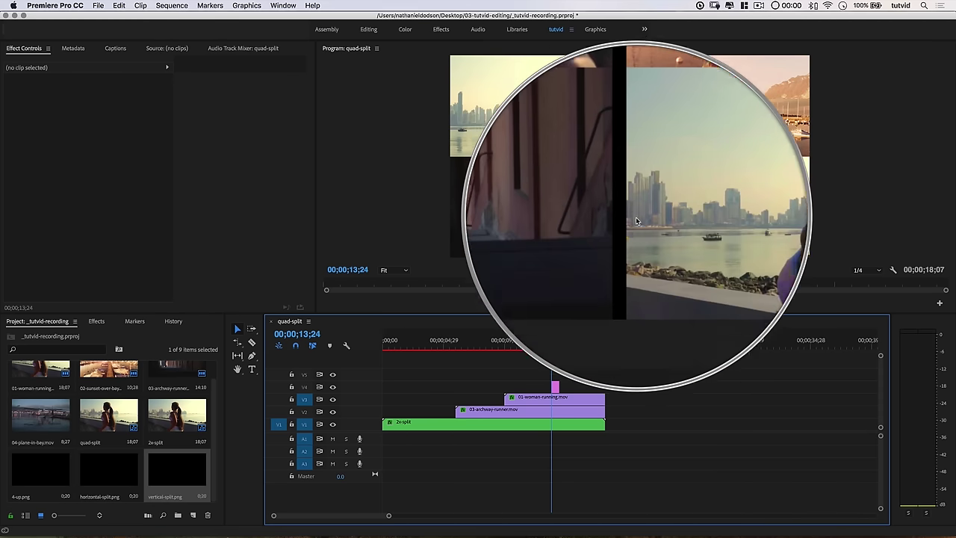
click(555, 387)
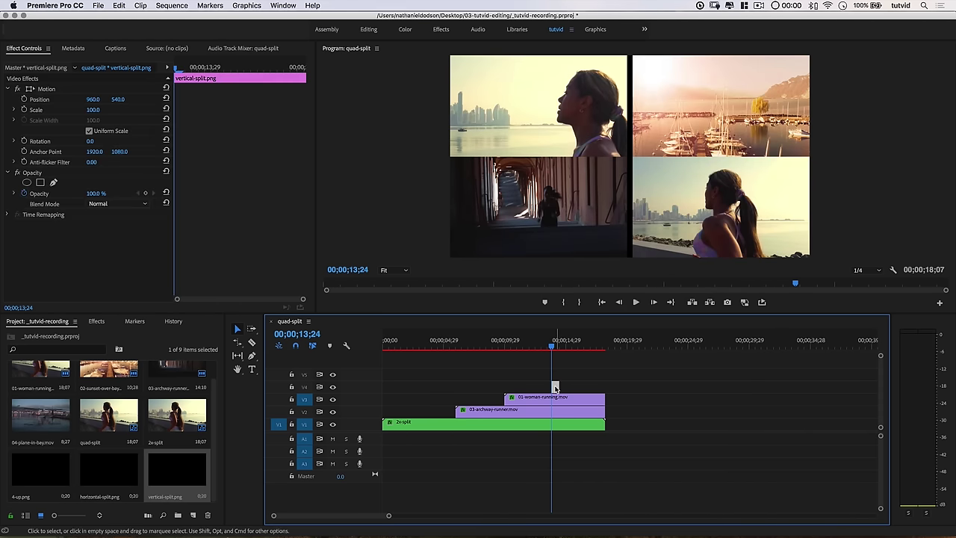
right_click(555, 388)
click(597, 423)
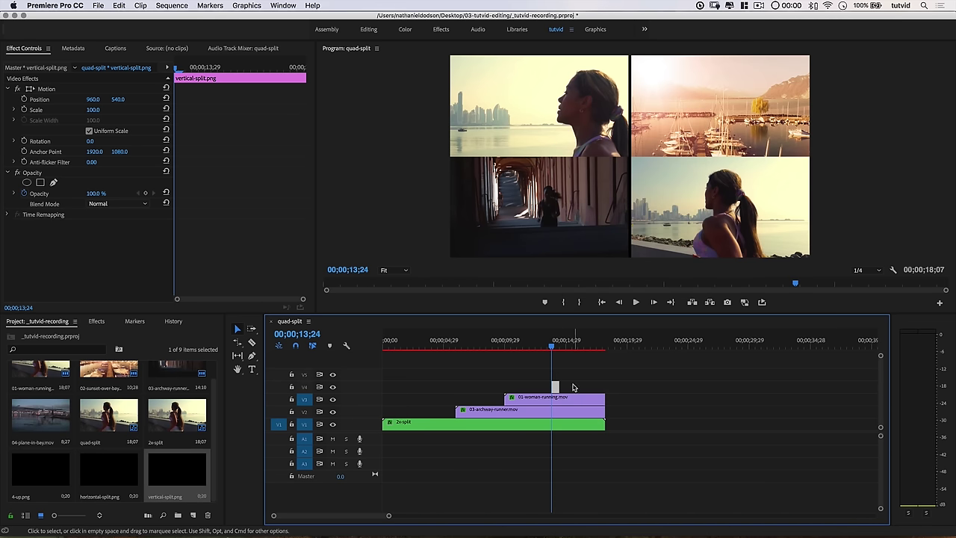
key(Delete)
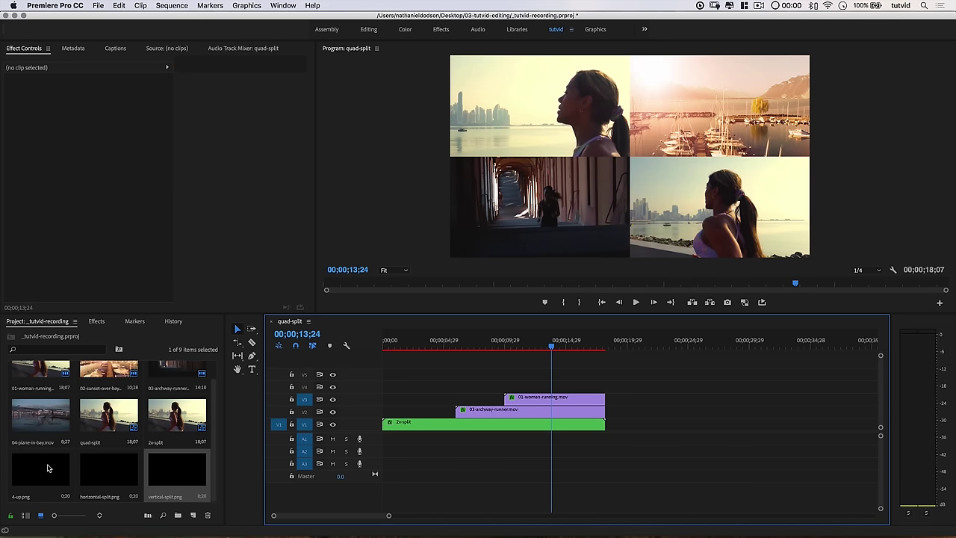